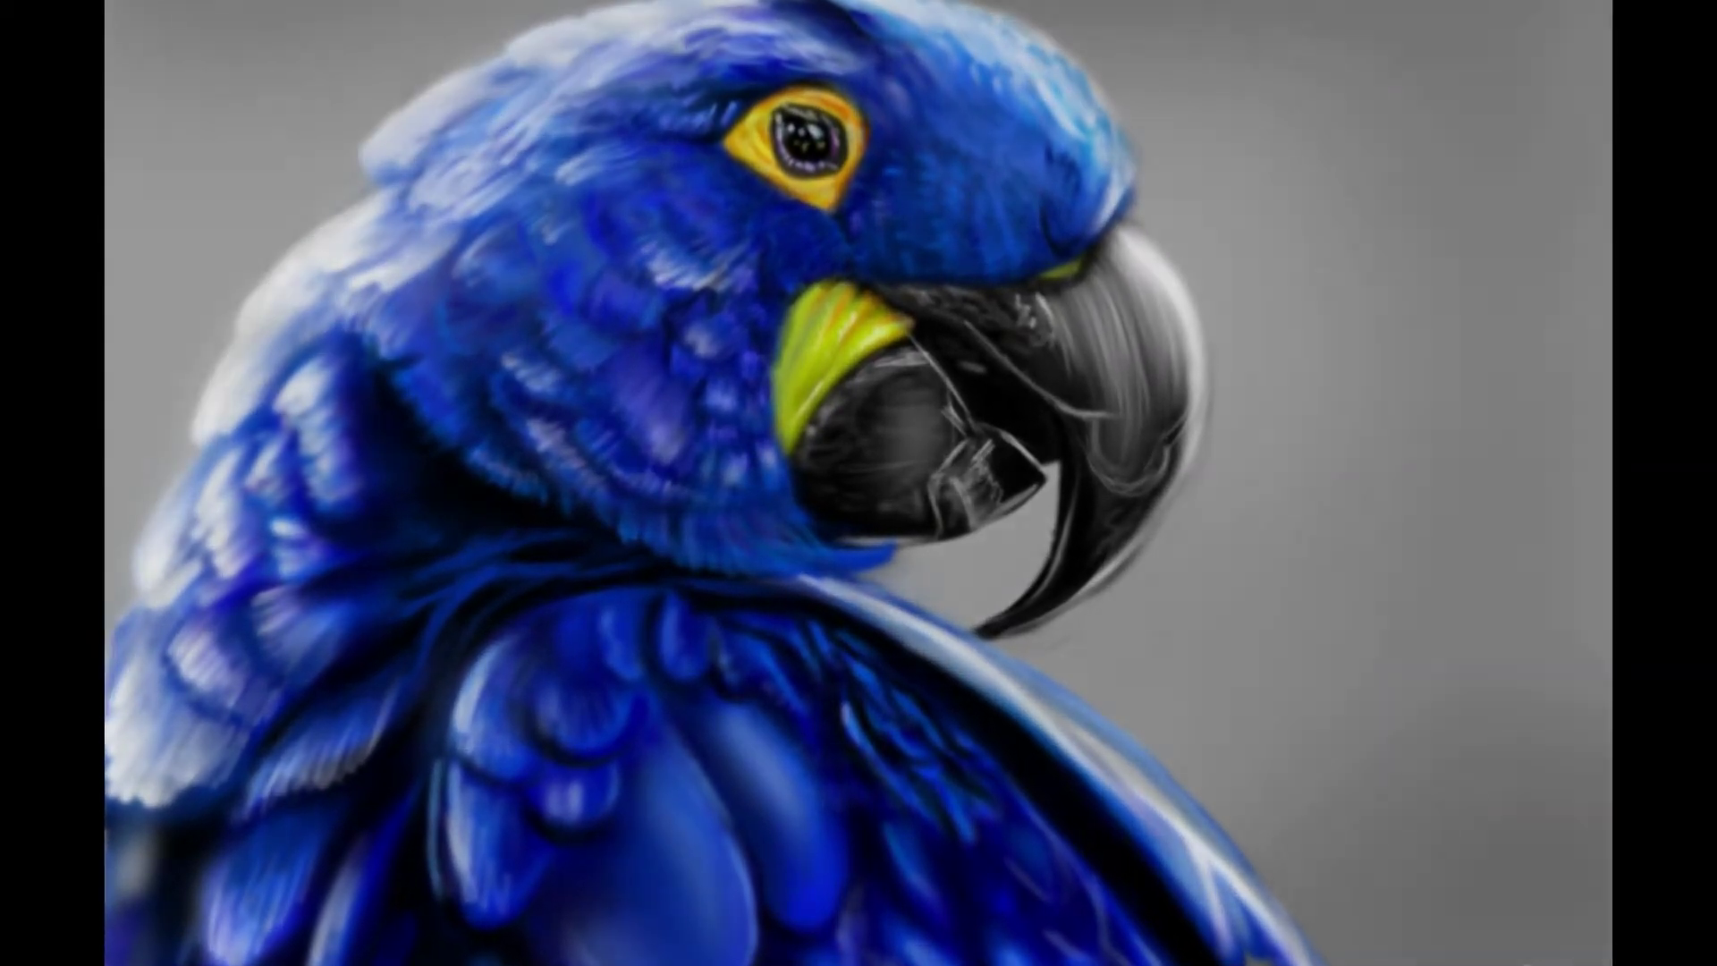
# Step: Outline the macaw's eye, beak, forehead and back of head in blue
pyautogui.moveTo(720, 367)
pyautogui.mouseDown()
pyautogui.moveTo(664, 376)
pyautogui.moveTo(805, 344)
pyautogui.mouseUp()
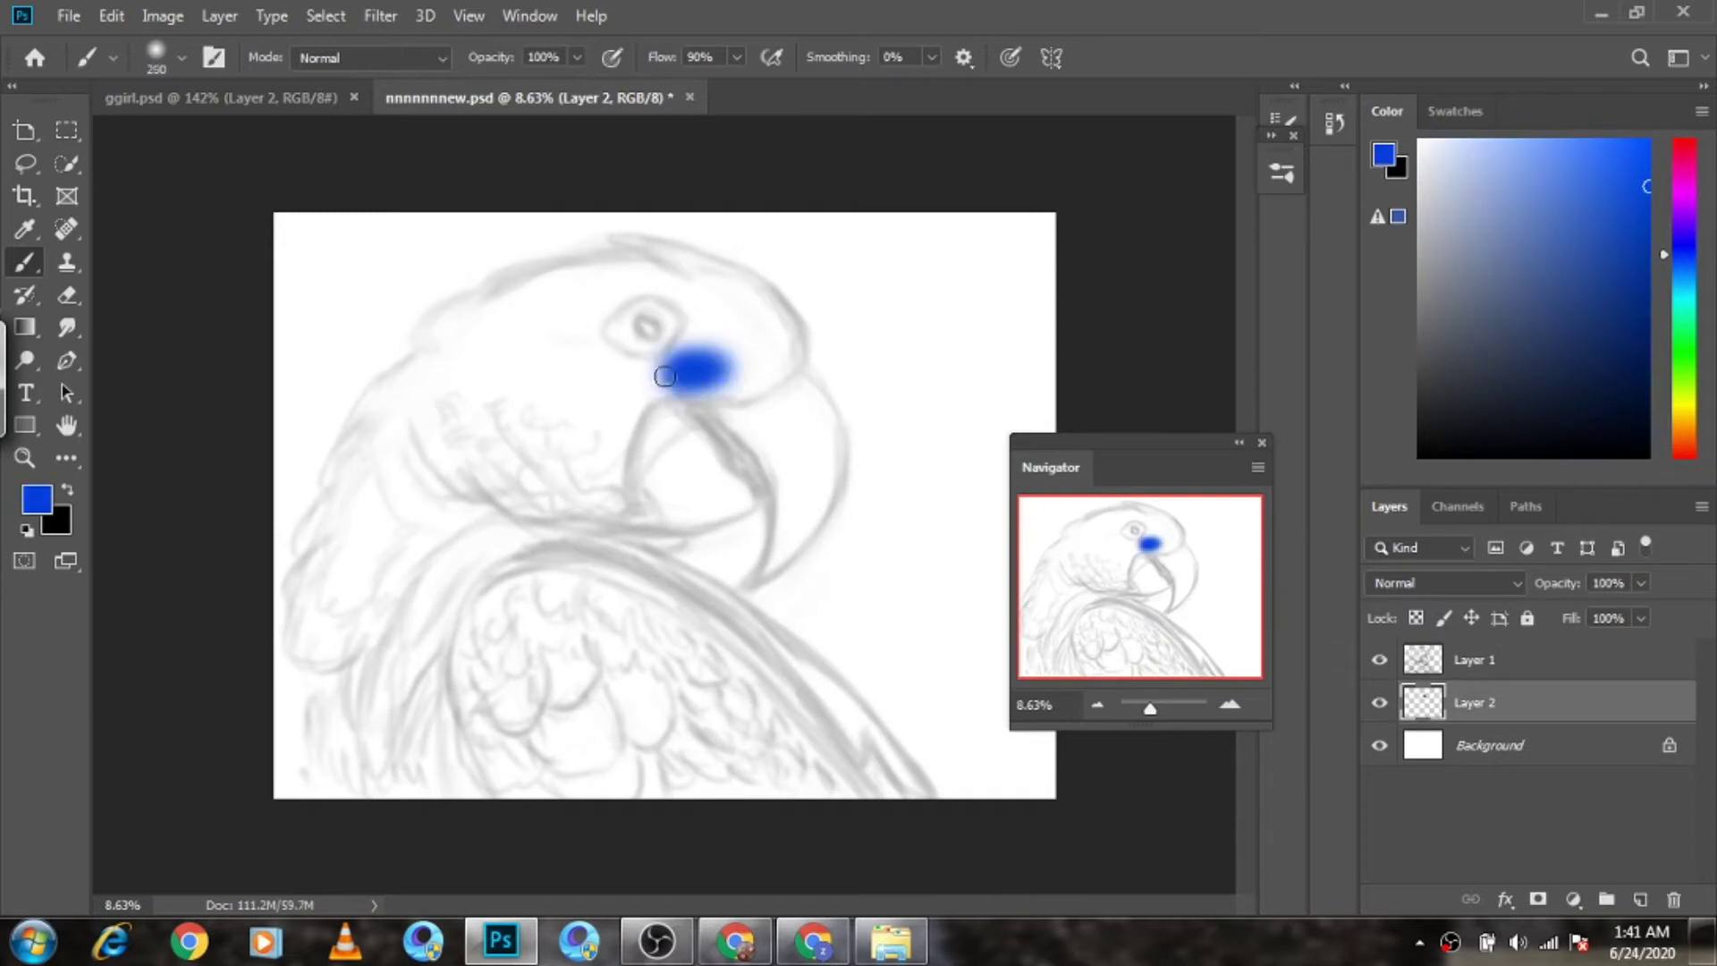
pyautogui.moveTo(384, 367); pyautogui.dragTo(287, 644)
pyautogui.moveTo(617, 237); pyautogui.dragTo(805, 331)
pyautogui.click(1476, 659)
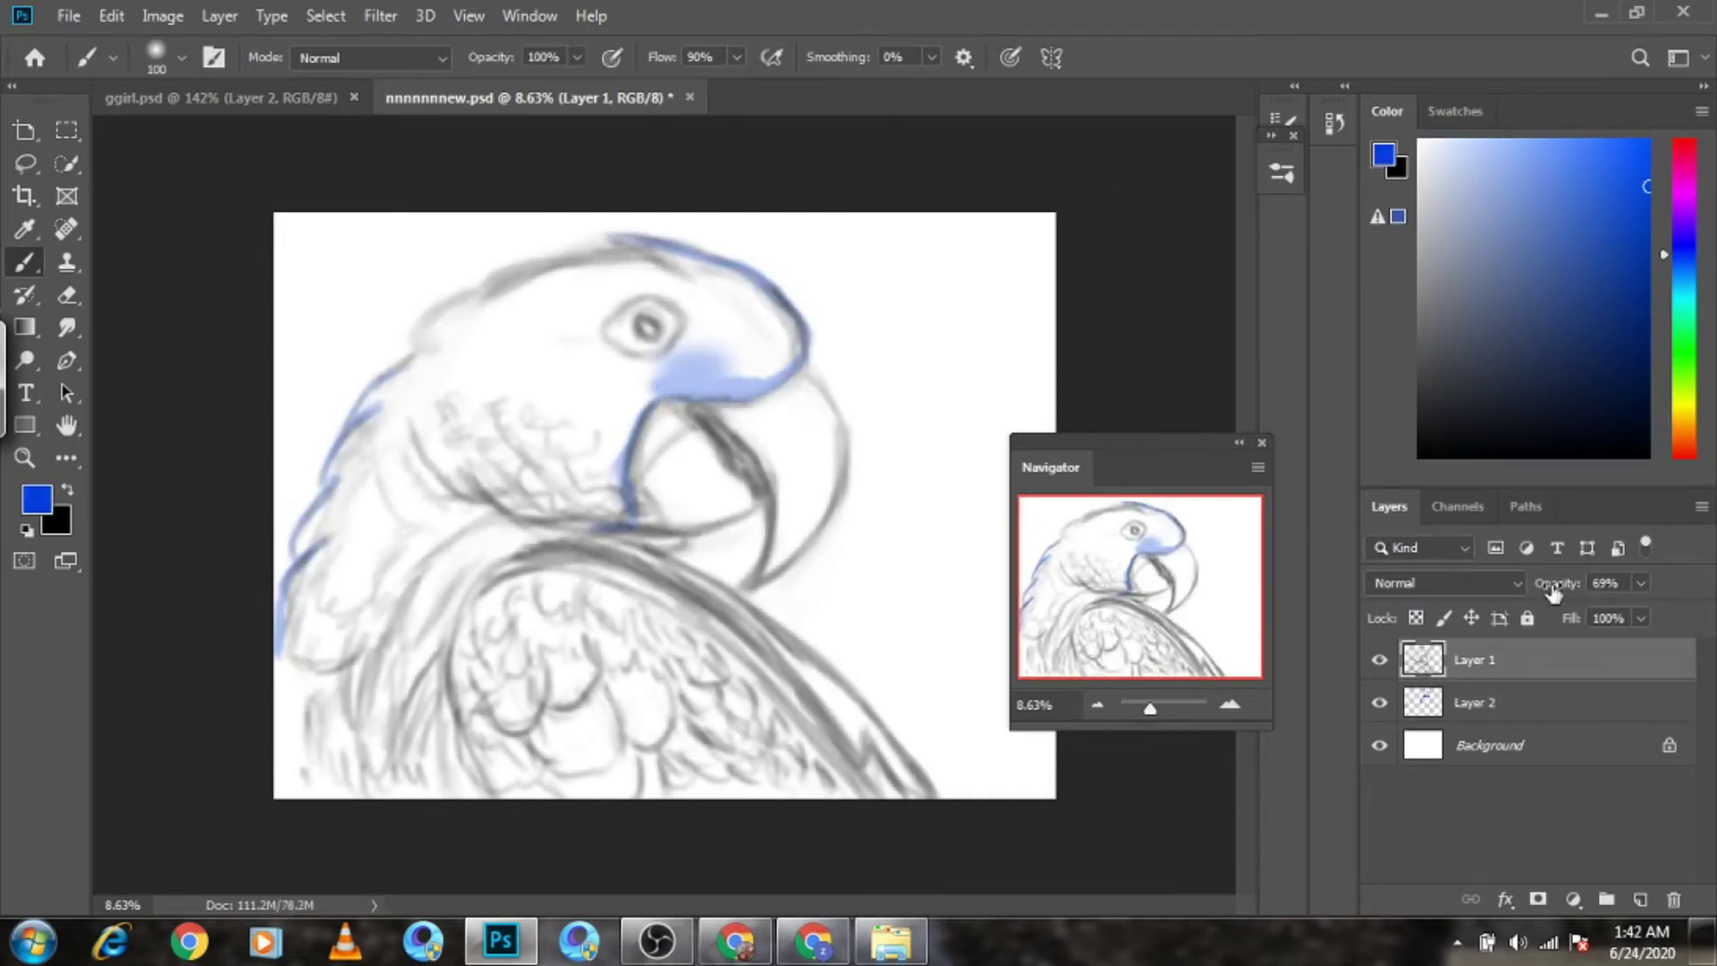
# Step: Flood the head, beak, neck and back with solid blue on Layer 2
pyautogui.click(1476, 702)
pyautogui.press('e')
pyautogui.moveTo(408, 349); pyautogui.dragTo(698, 259)
pyautogui.moveTo(447, 322); pyautogui.dragTo(287, 752)
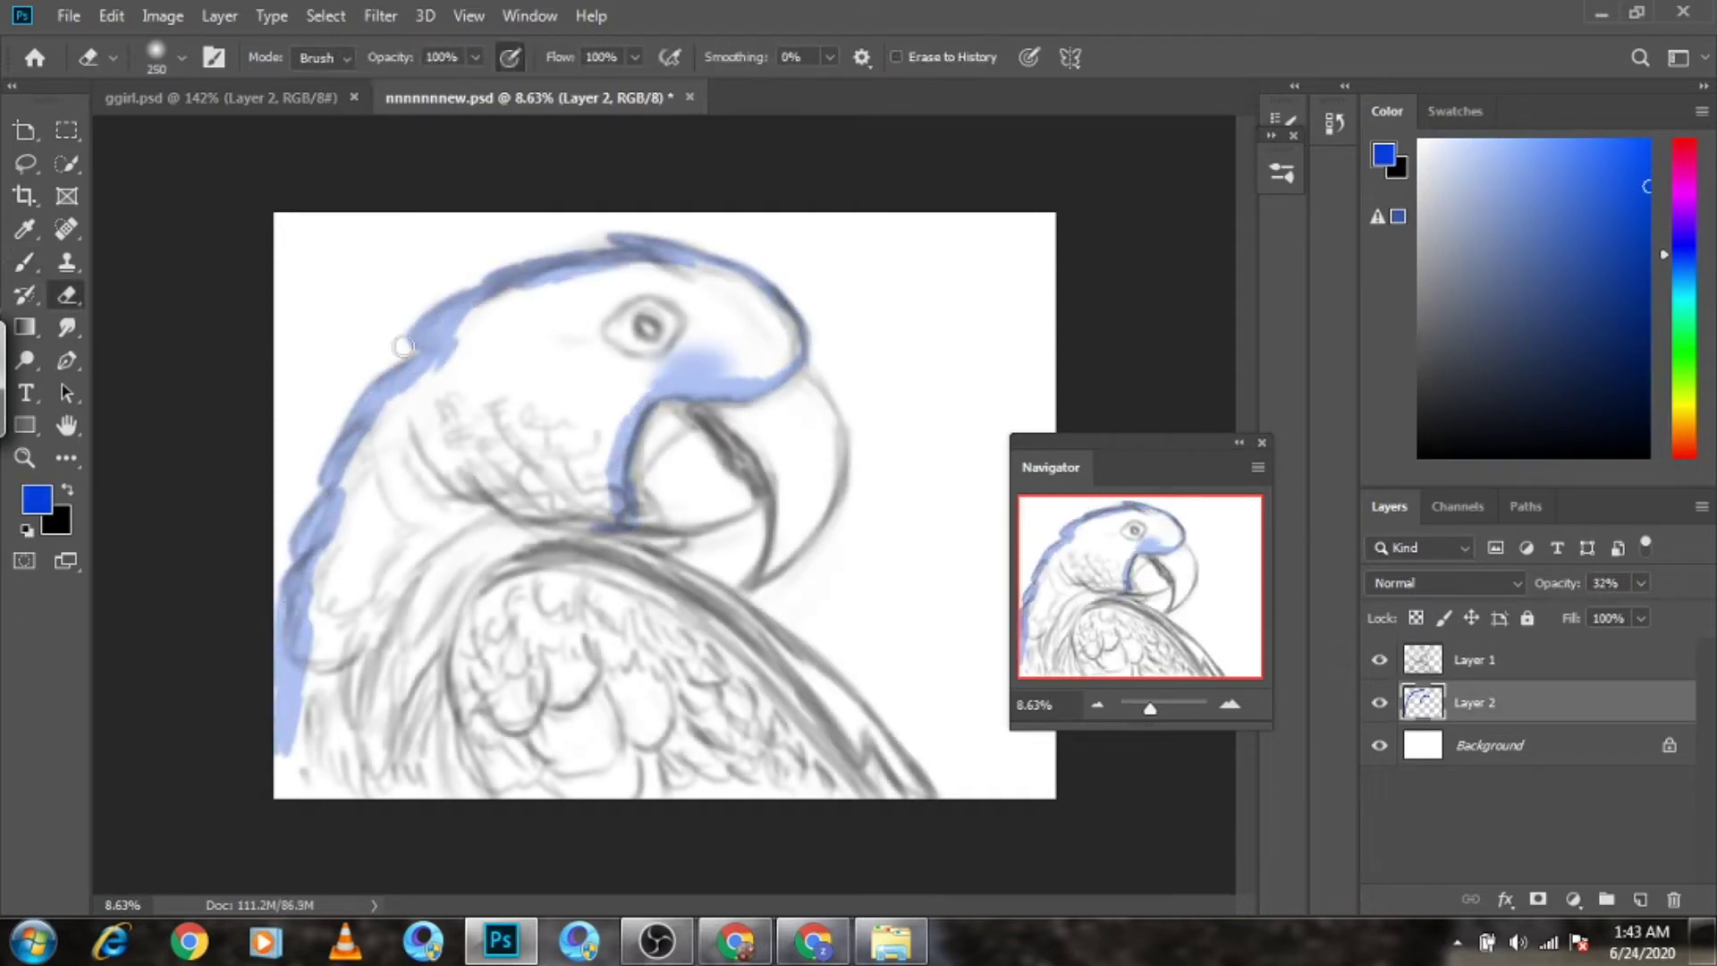
pyautogui.press('b')
pyautogui.moveTo(644, 398)
pyautogui.mouseDown()
pyautogui.moveTo(608, 528)
pyautogui.moveTo(931, 796)
pyautogui.mouseUp()
pyautogui.moveTo(787, 375)
pyautogui.mouseDown()
pyautogui.moveTo(667, 254)
pyautogui.moveTo(491, 364)
pyautogui.moveTo(659, 633)
pyautogui.moveTo(462, 799)
pyautogui.mouseUp()
pyautogui.press(']')
pyautogui.press(']')
pyautogui.press(']')
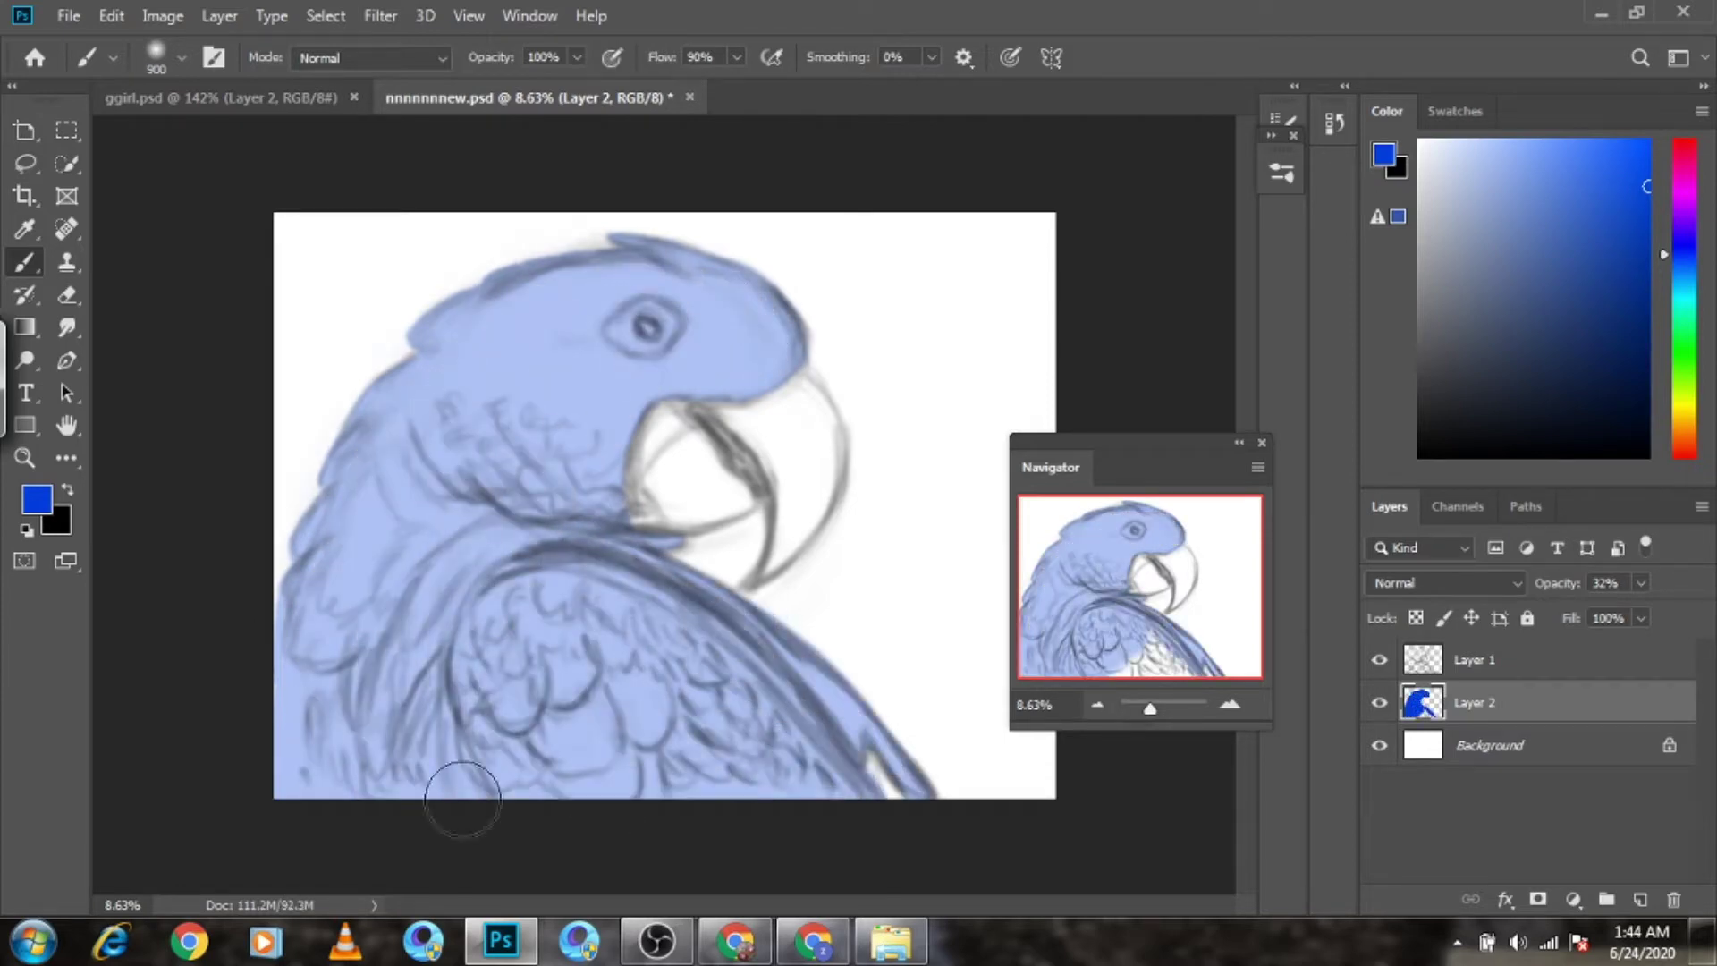
# Step: Paint the beak black on a new Layer 3 beneath the blue layer
pyautogui.press('d')
pyautogui.keyDown('ctrl'); pyautogui.click(1640, 899); pyautogui.keyUp('ctrl')
pyautogui.moveTo(728, 406); pyautogui.dragTo(770, 577)
pyautogui.moveTo(805, 501); pyautogui.dragTo(774, 582)
pyautogui.press('e')
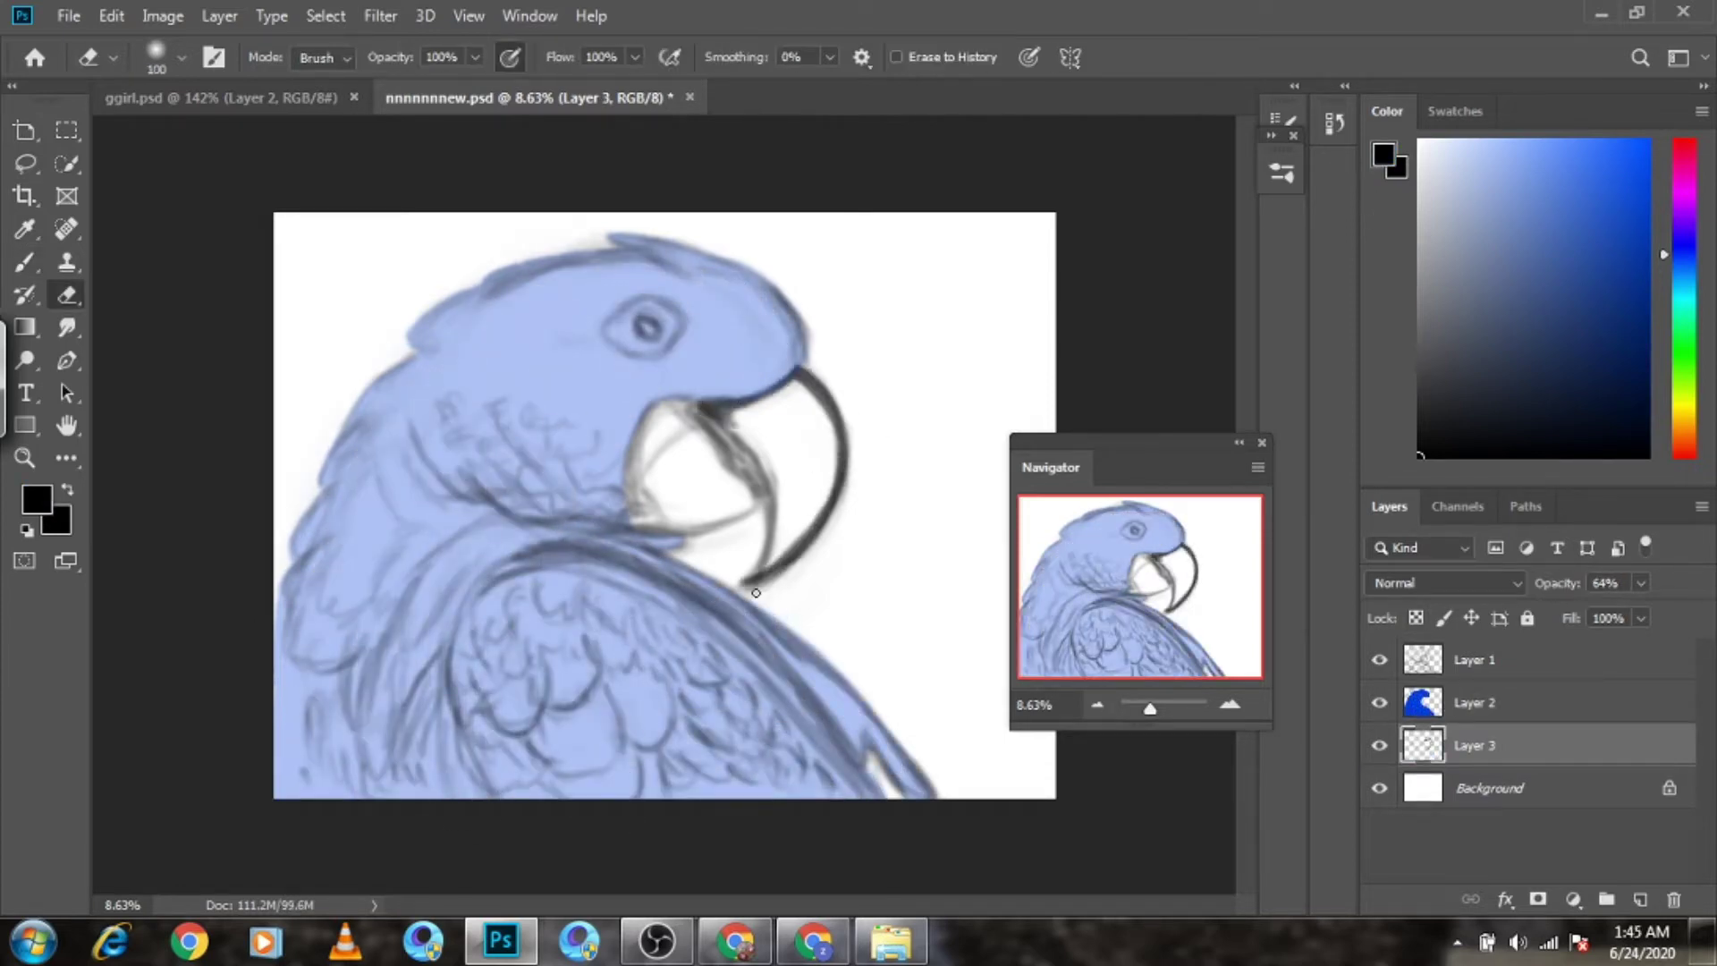
pyautogui.press('b')
pyautogui.moveTo(787, 483)
pyautogui.mouseDown()
pyautogui.moveTo(679, 534)
pyautogui.moveTo(661, 411)
pyautogui.moveTo(787, 501)
pyautogui.mouseUp()
pyautogui.press(']')
pyautogui.press(']')
pyautogui.press(']')
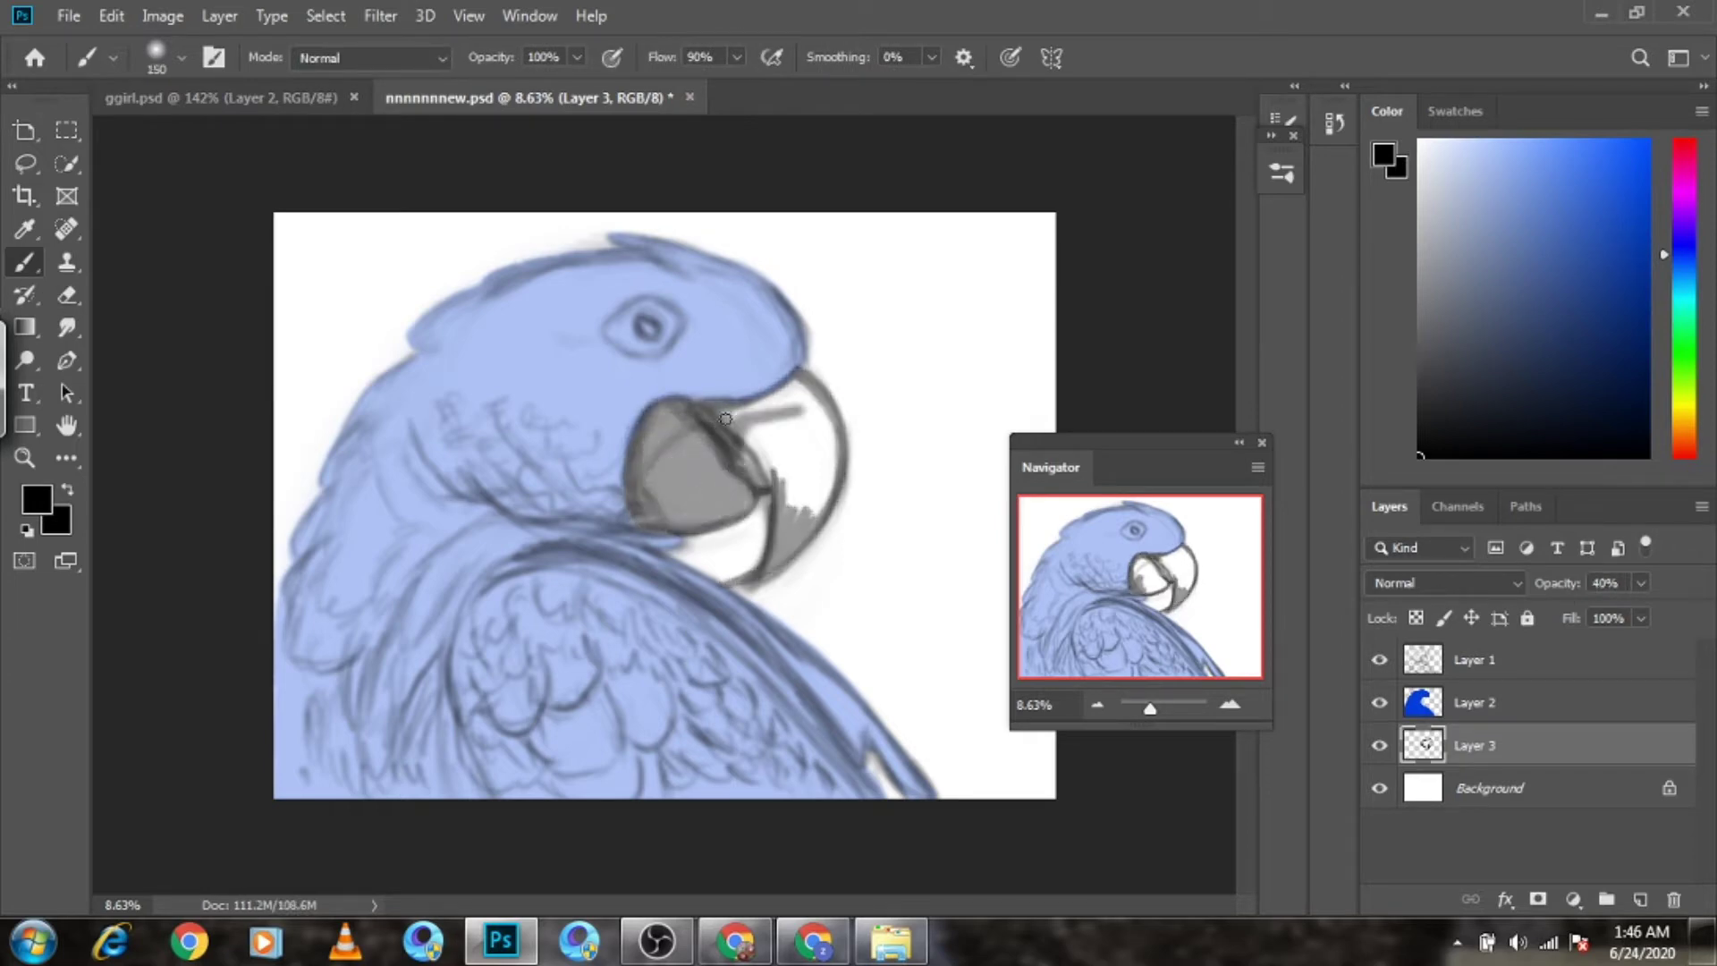
pyautogui.moveTo(716, 393); pyautogui.dragTo(774, 467)
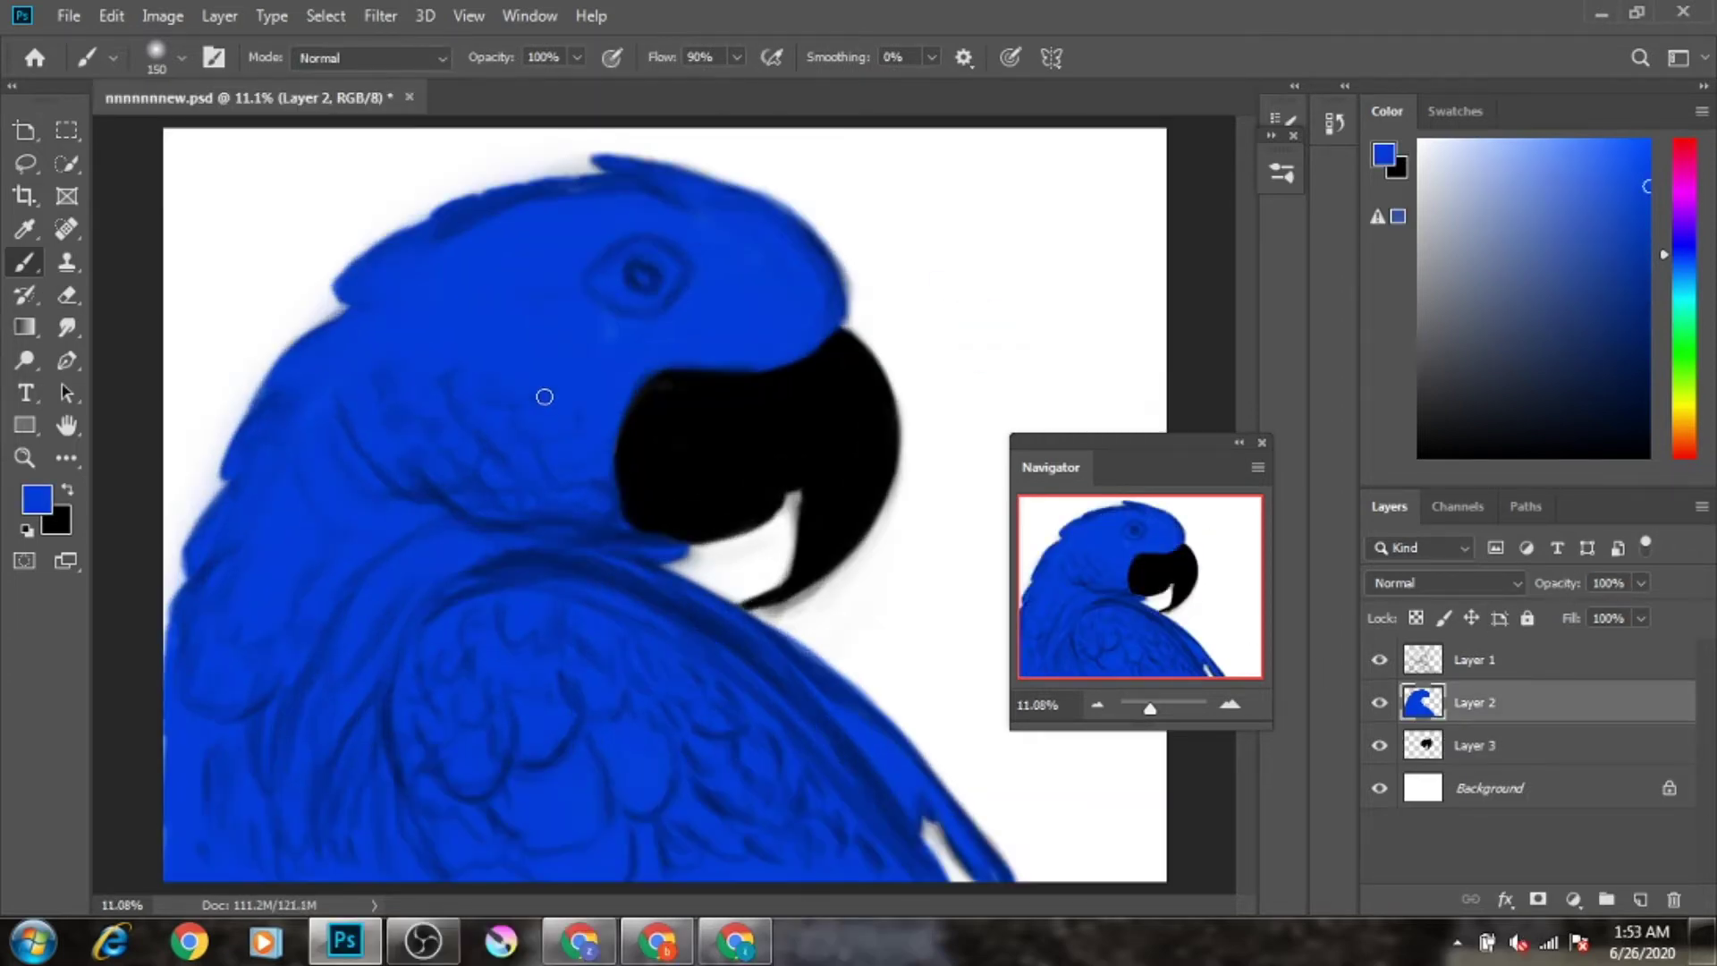
# Step: Paint dark blue shadows across the cheek, lower body, back edge and feather crease
pyautogui.moveTo(421, 453)
pyautogui.mouseDown()
pyautogui.moveTo(488, 530)
pyautogui.moveTo(395, 452)
pyautogui.moveTo(289, 705)
pyautogui.moveTo(295, 778)
pyautogui.mouseUp()
pyautogui.press('[')
pyautogui.press('[')
pyautogui.press('[')
pyautogui.moveTo(581, 550); pyautogui.dragTo(752, 651)
pyautogui.moveTo(662, 573); pyautogui.dragTo(812, 732)
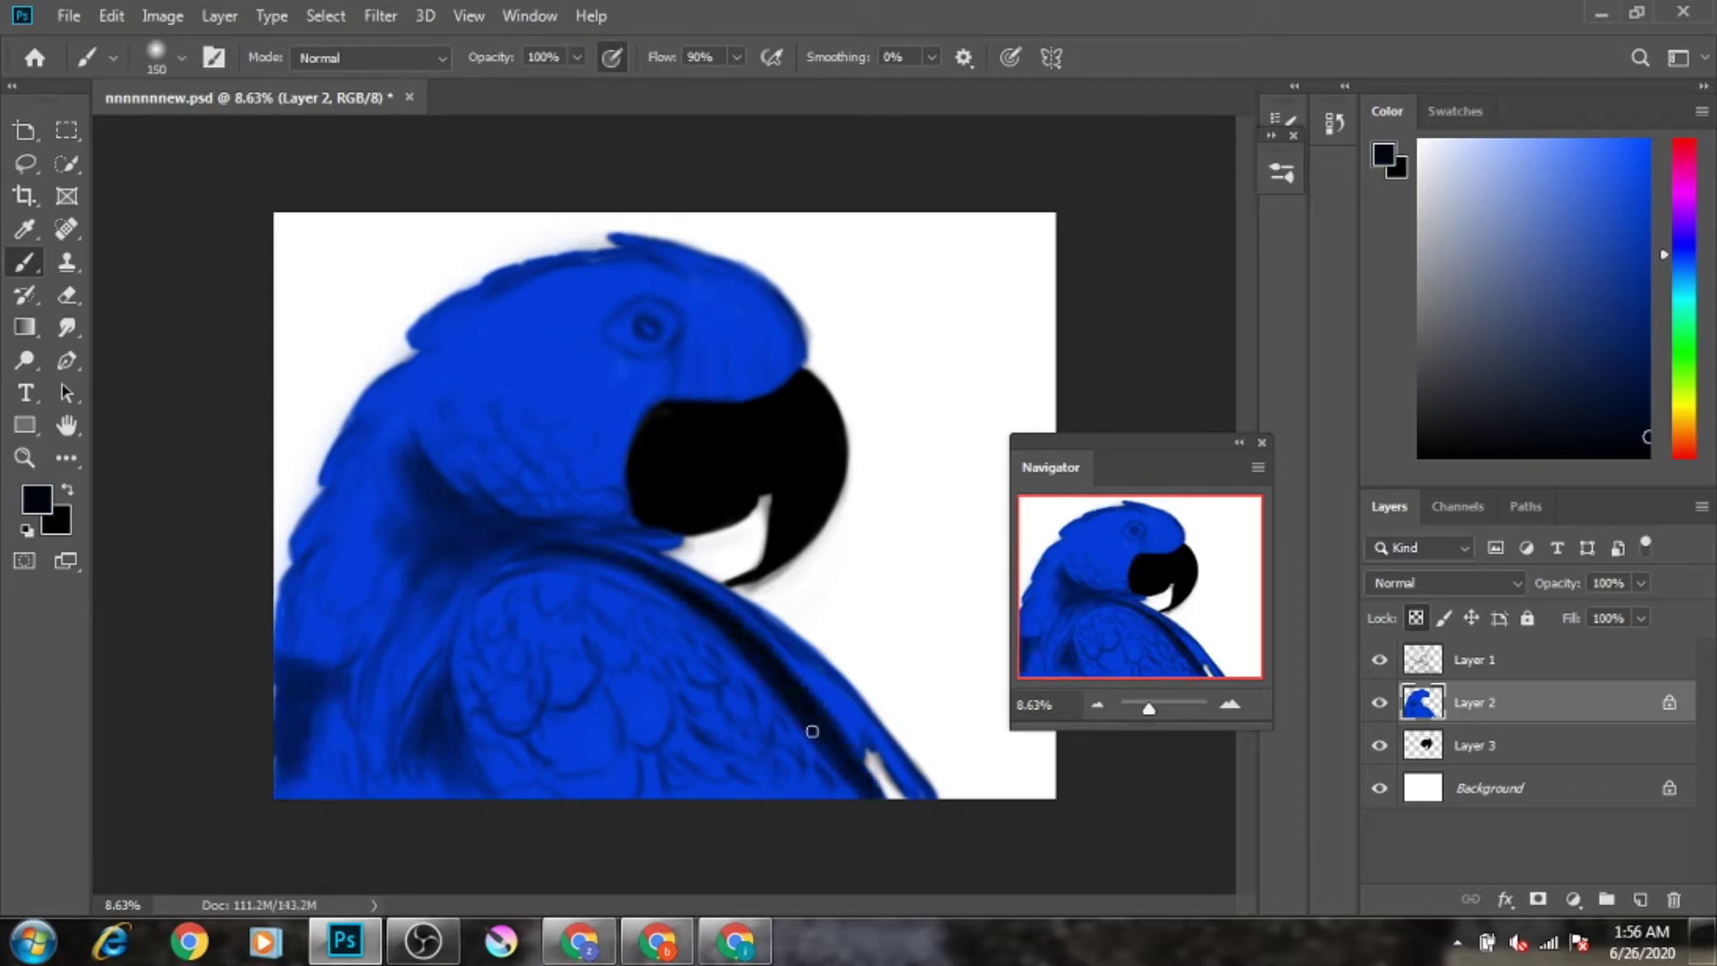
pyautogui.moveTo(392, 756); pyautogui.dragTo(451, 665)
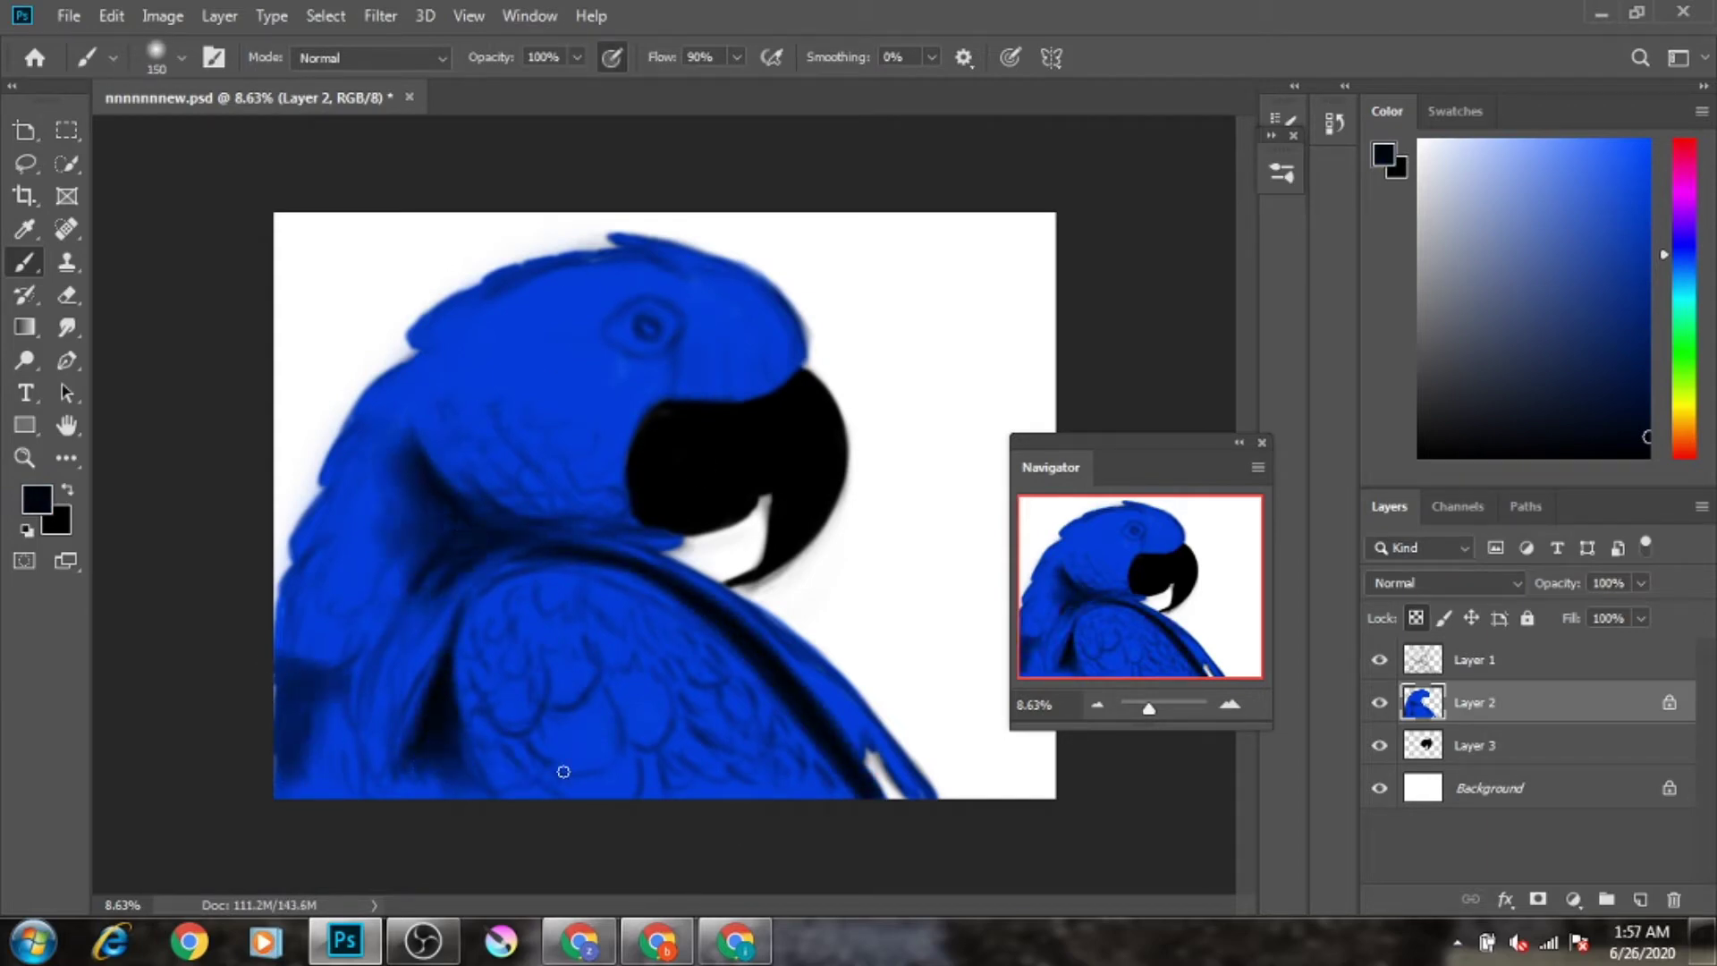
# Step: Sample a darker blue for a cheek stroke, then choose dark navy with a smaller brush
pyautogui.keyDown('alt'); pyautogui.click(720, 280); pyautogui.keyUp('alt')
pyautogui.keyDown('alt'); pyautogui.click(482, 469); pyautogui.keyUp('alt')
pyautogui.moveTo(501, 421); pyautogui.dragTo(554, 424)
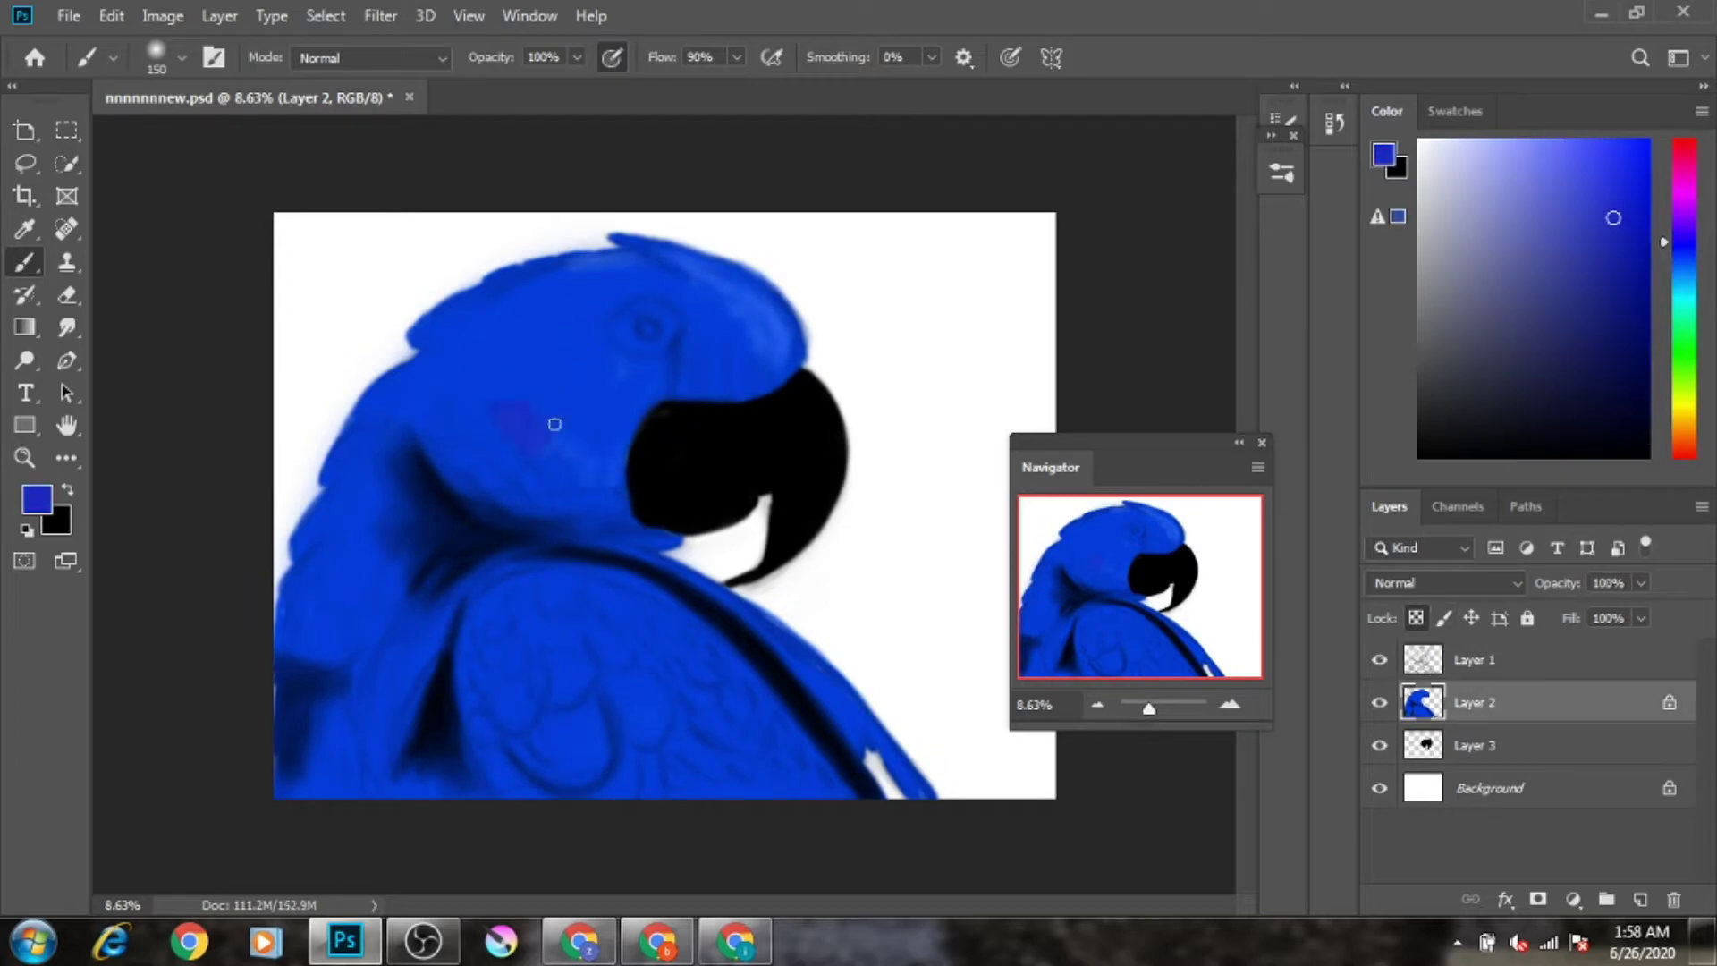
pyautogui.keyDown('alt'); pyautogui.click(504, 722); pyautogui.keyUp('alt')
pyautogui.press('[')
pyautogui.press('[')
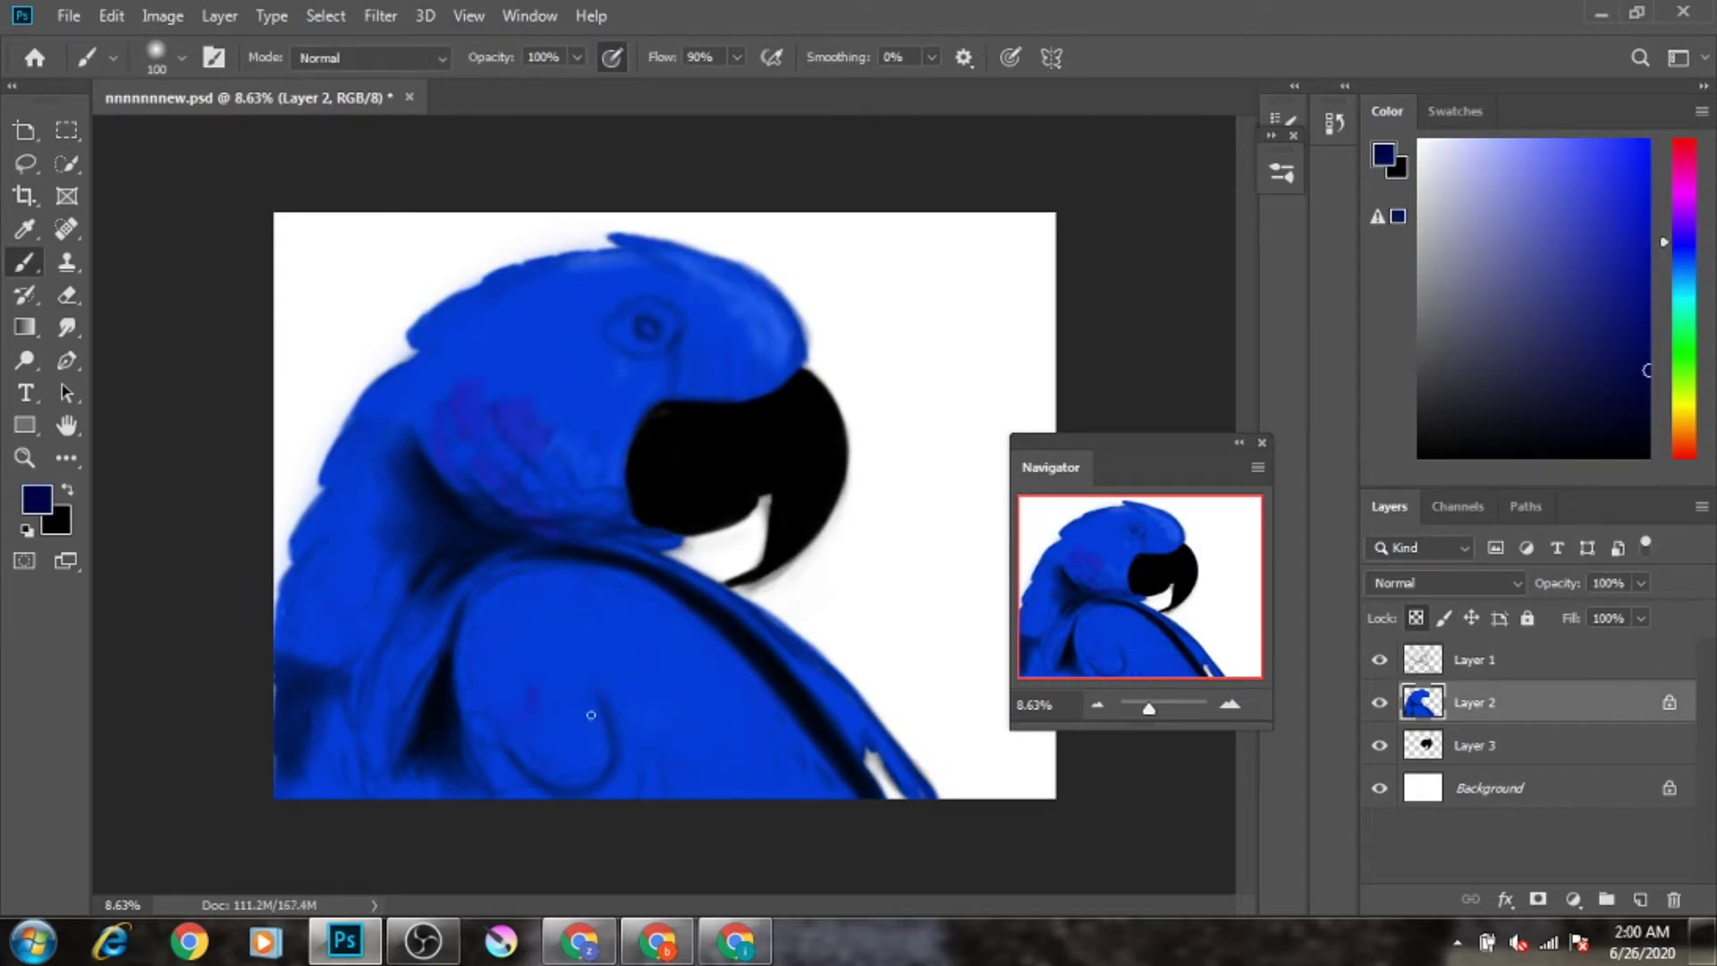
pyautogui.click(1494, 745)
# Step: Paint a yellow patch at the beak base, erasing overlapping blue to reveal it
pyautogui.scroll(2, 680, 427)
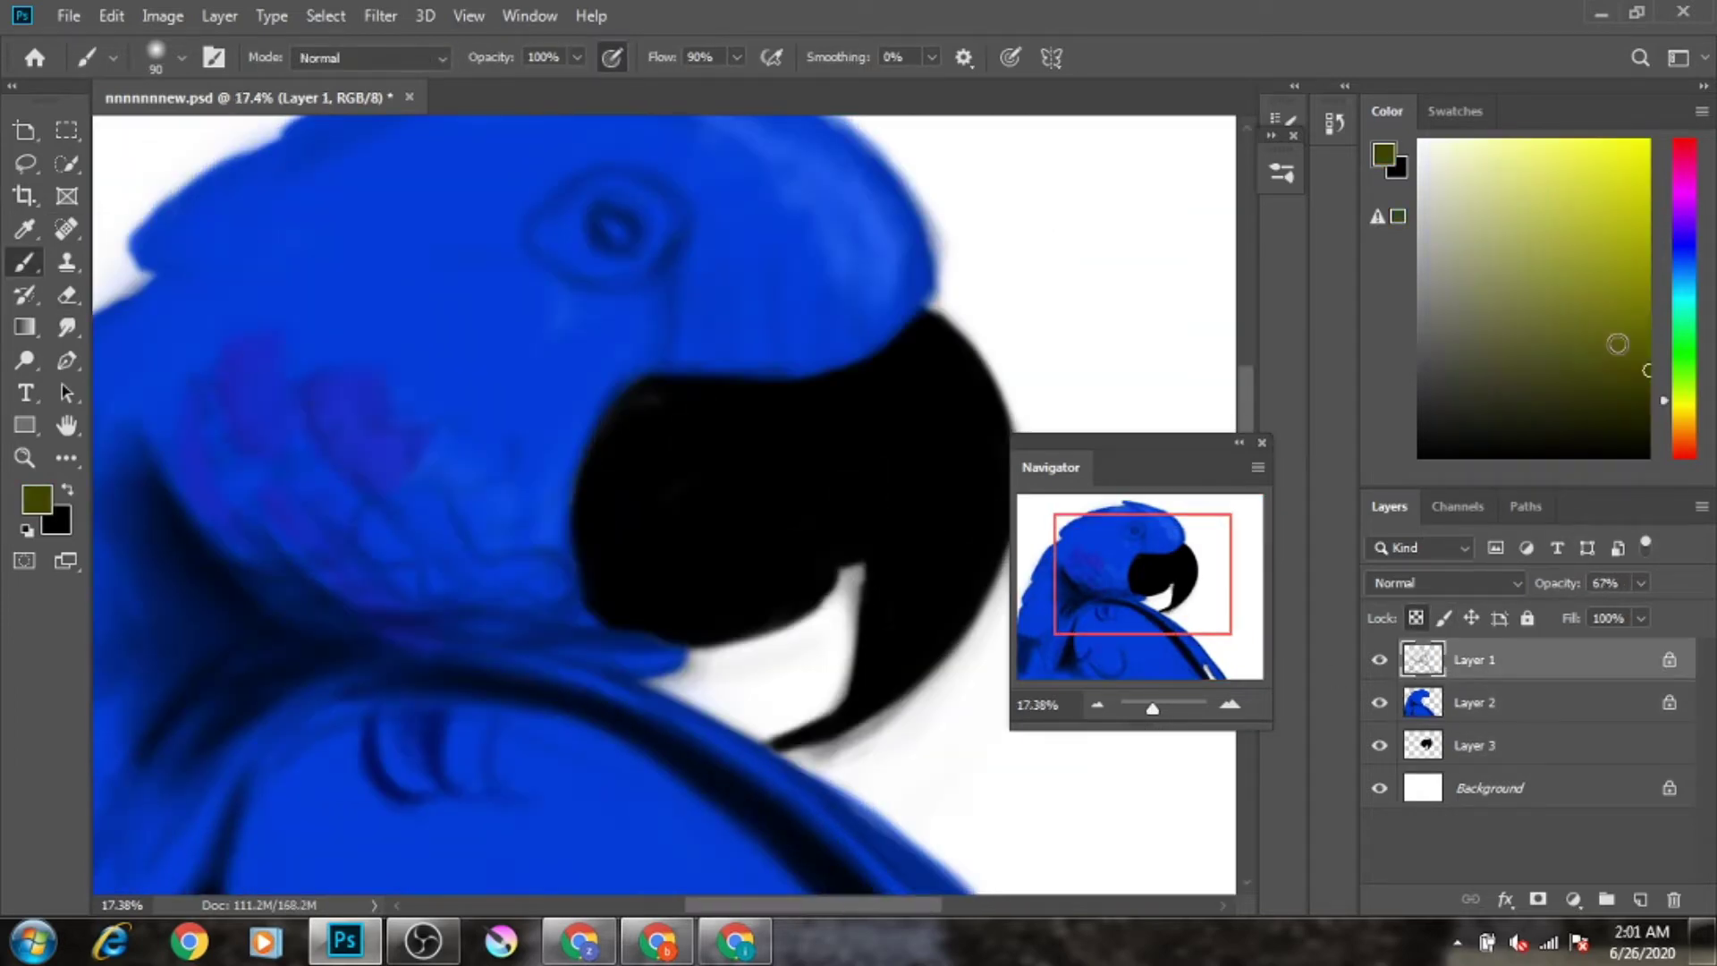
pyautogui.moveTo(617, 398); pyautogui.dragTo(794, 425)
pyautogui.hotkey('ctrl', 'z')
pyautogui.moveTo(586, 537); pyautogui.dragTo(712, 421)
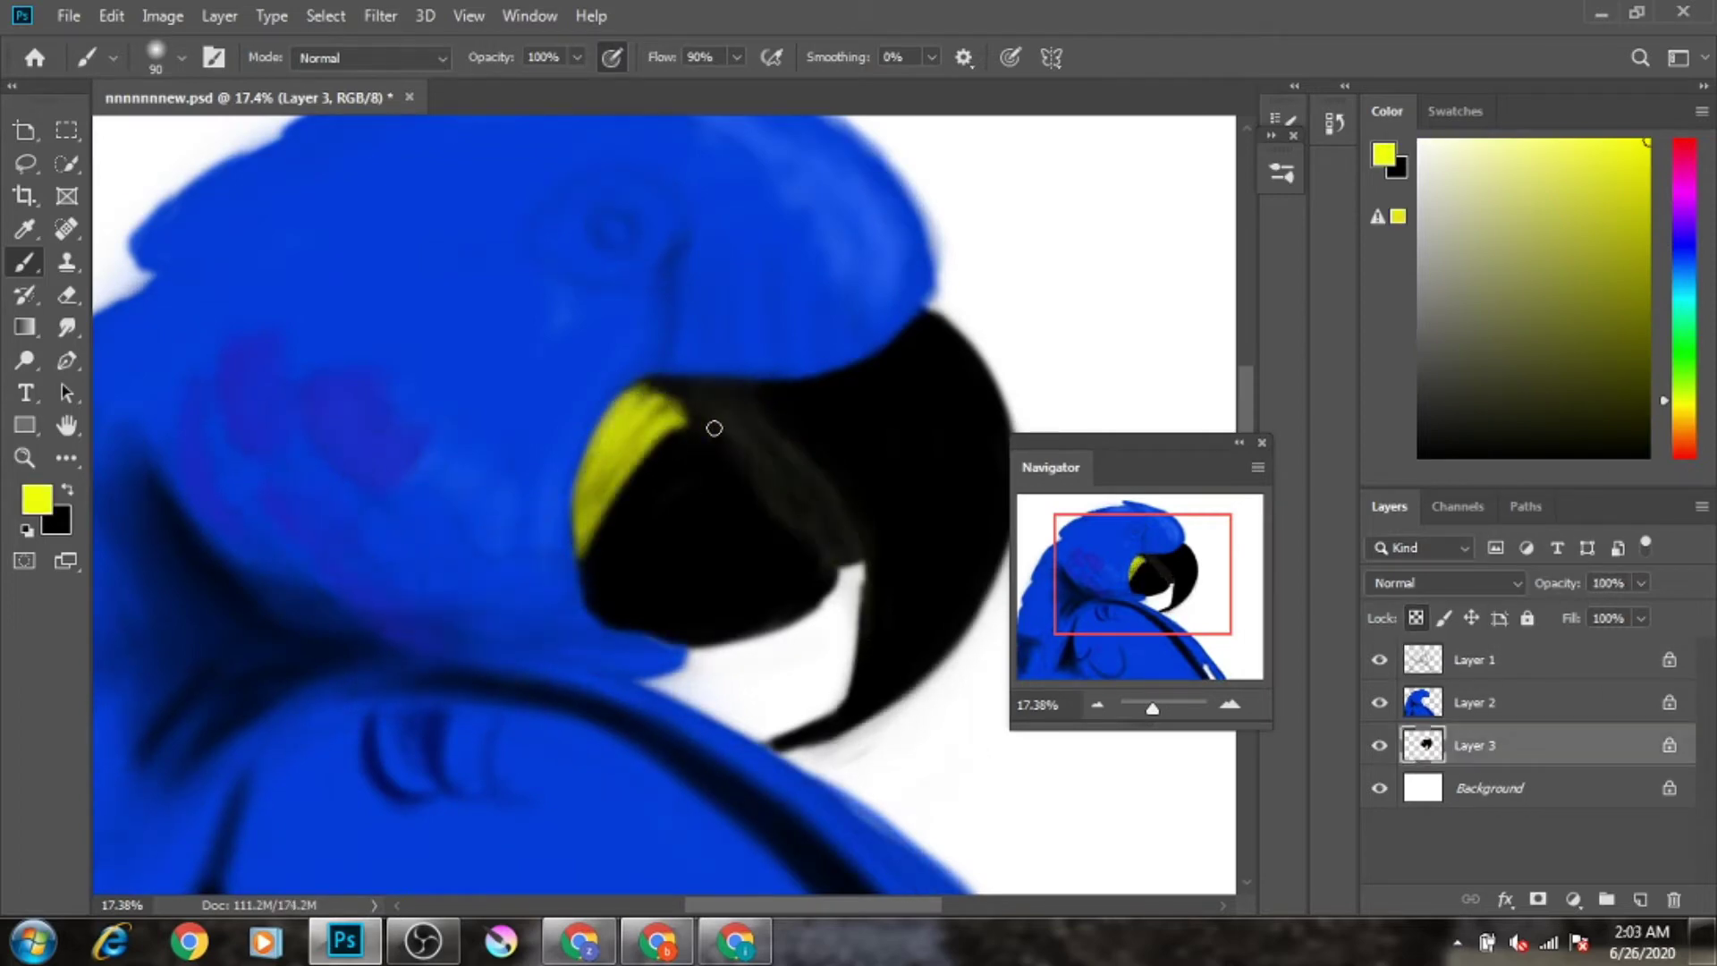
pyautogui.keyDown('alt'); pyautogui.click(805, 501); pyautogui.keyUp('alt')
pyautogui.click(1475, 702)
pyautogui.press('e')
pyautogui.moveTo(649, 673); pyautogui.dragTo(590, 420)
pyautogui.click(1475, 745)
pyautogui.press('b')
pyautogui.keyDown('alt'); pyautogui.click(626, 421); pyautogui.keyUp('alt')
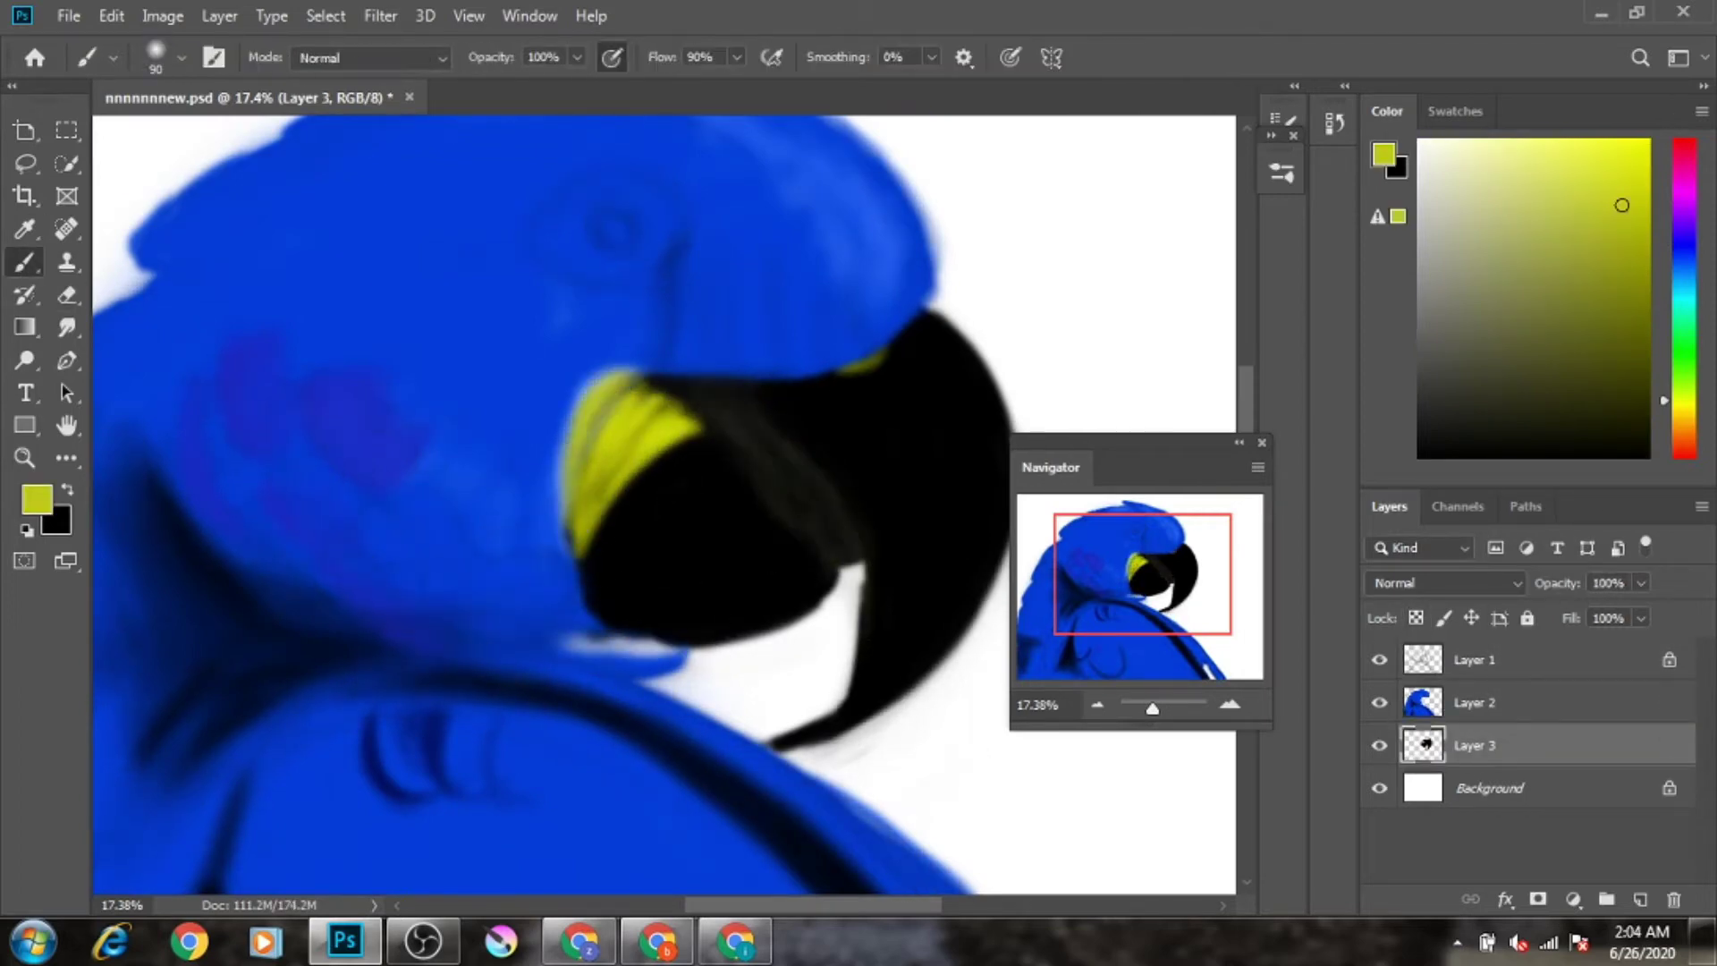
pyautogui.moveTo(581, 537); pyautogui.dragTo(595, 385)
# Step: Shade the lower beak with dark grey using a larger brush
pyautogui.keyDown('alt'); pyautogui.click(653, 634); pyautogui.keyUp('alt')
pyautogui.moveTo(653, 634); pyautogui.dragTo(794, 582)
pyautogui.press(']')
pyautogui.press(']')
pyautogui.press(']')
pyautogui.keyDown('alt'); pyautogui.click(633, 575); pyautogui.keyUp('alt')
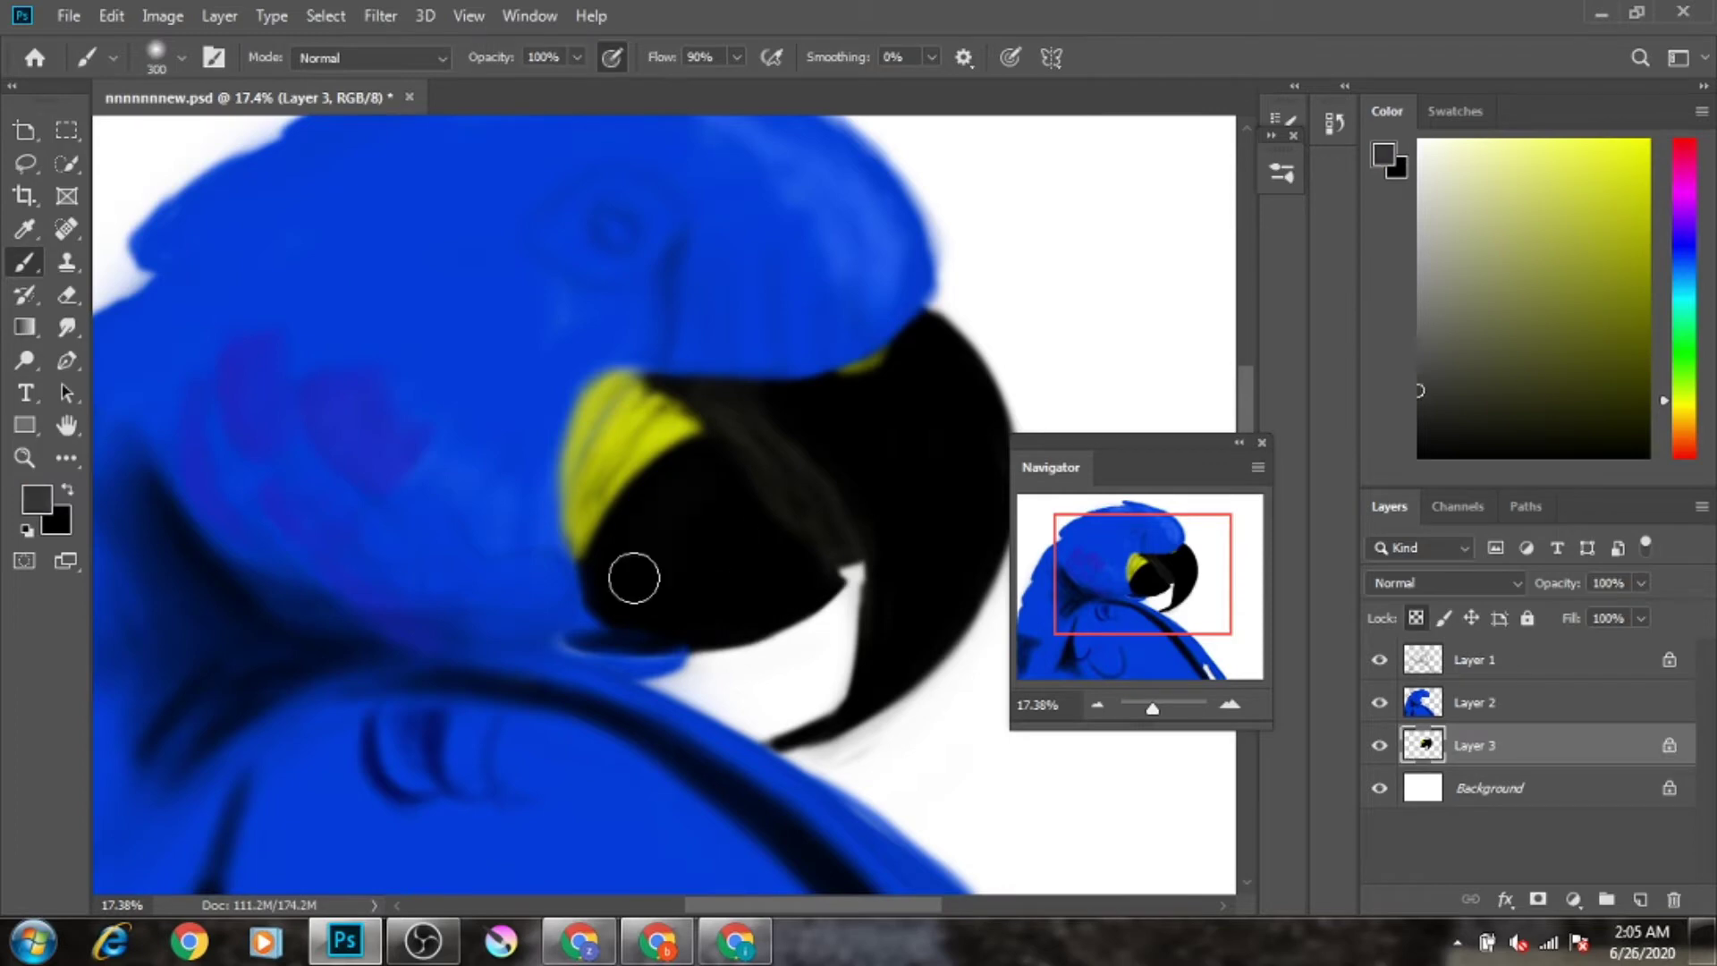
pyautogui.moveTo(634, 575); pyautogui.dragTo(742, 474)
pyautogui.moveTo(626, 537); pyautogui.dragTo(805, 572)
pyautogui.moveTo(771, 368); pyautogui.dragTo(894, 581)
# Step: Paint a yellow eye ring and black pupil on new Layers 4 and 5
pyautogui.hotkey('ctrl', '-')
pyautogui.hotkey('ctrl', 'shift', 'alt', 'n')
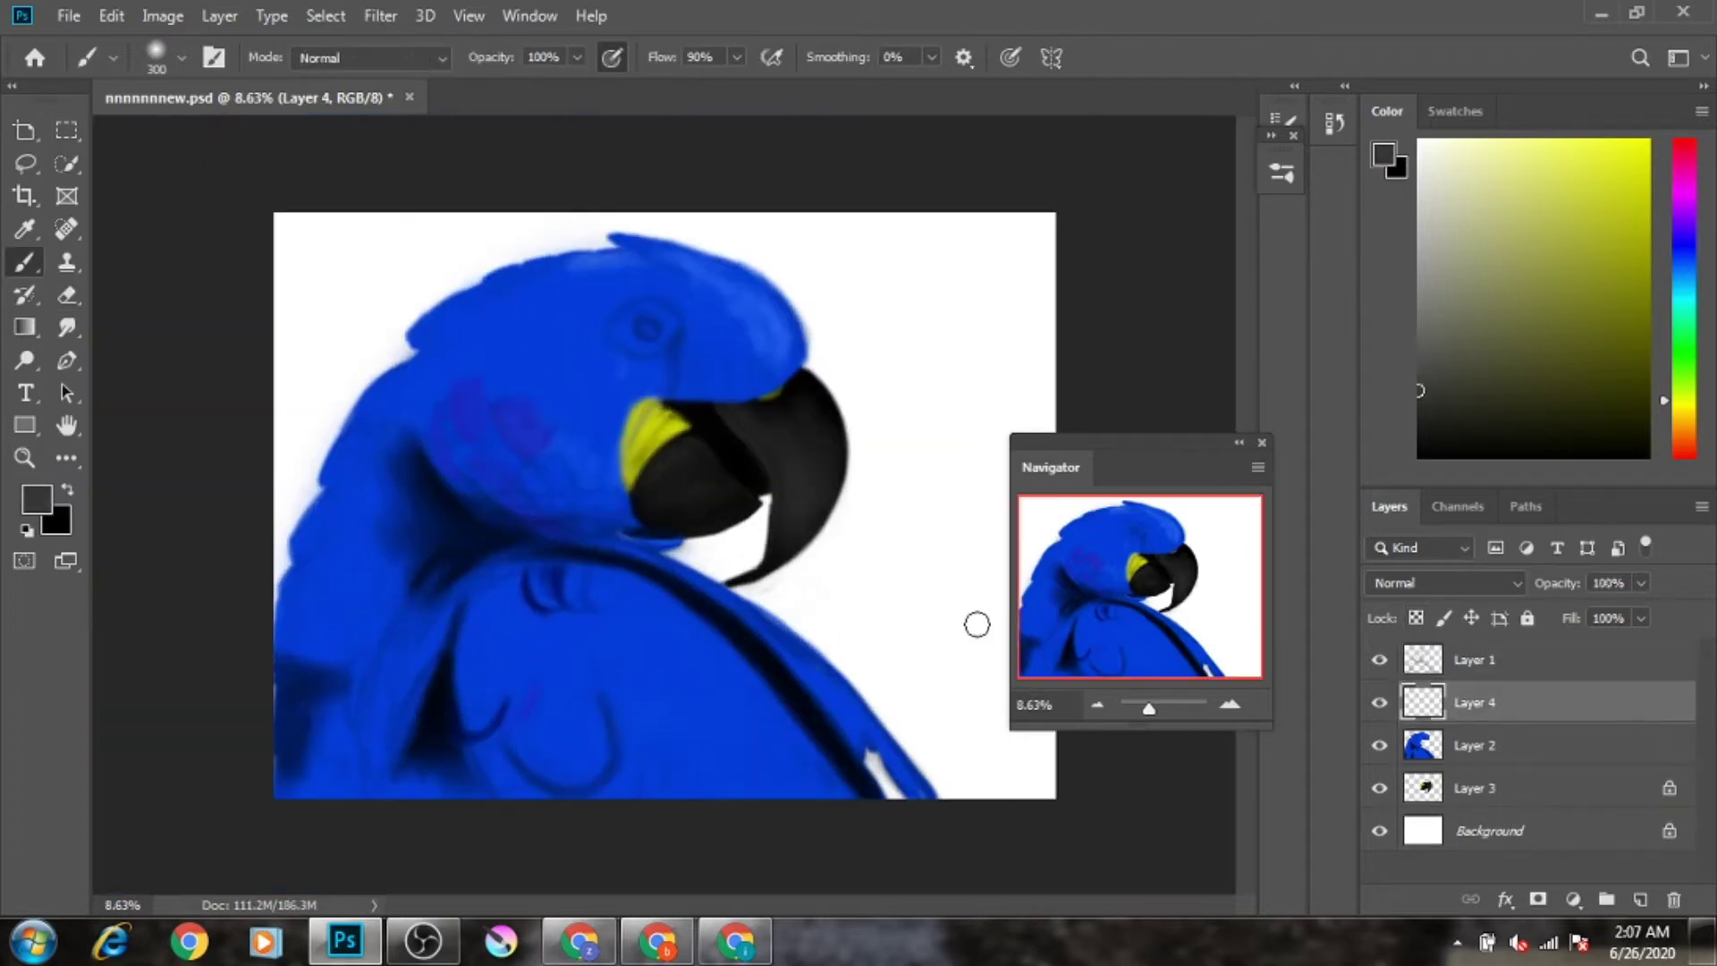
pyautogui.hotkey('ctrl', '+')
pyautogui.moveTo(555, 375)
pyautogui.mouseDown()
pyautogui.moveTo(475, 413)
pyautogui.moveTo(626, 492)
pyautogui.moveTo(498, 383)
pyautogui.mouseUp()
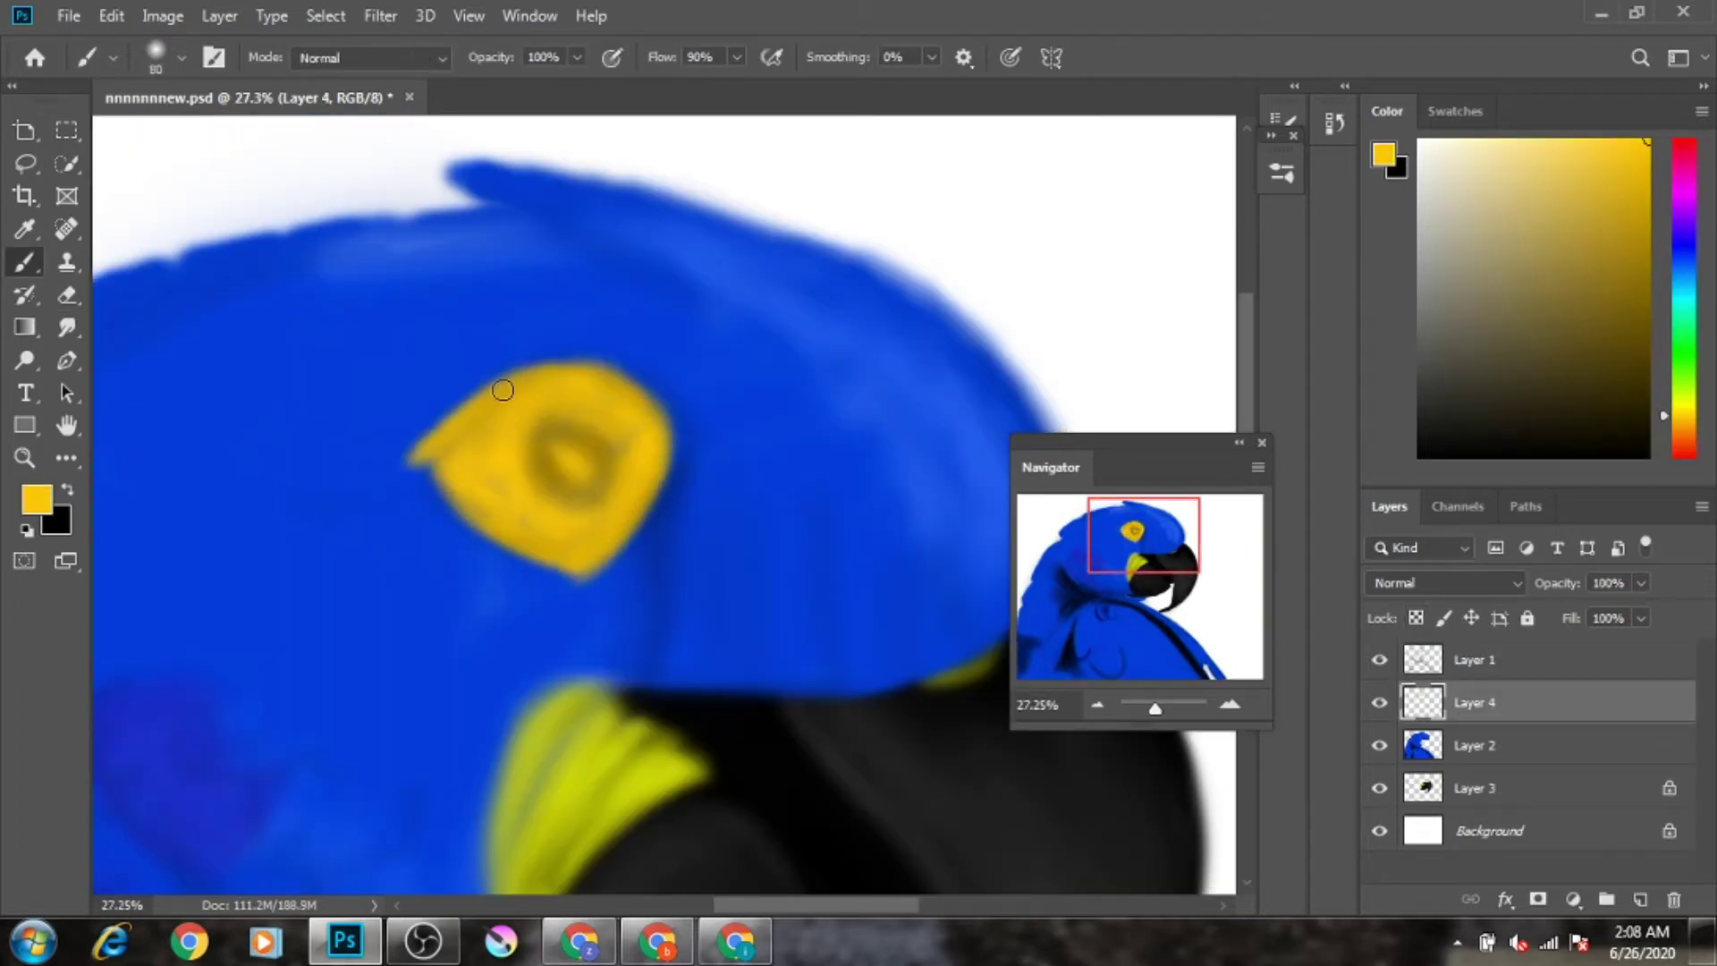
pyautogui.hotkey('ctrl', '-')
pyautogui.hotkey('ctrl', '+')
pyautogui.hotkey('ctrl', 'shift', 'alt', 'n')
pyautogui.moveTo(571, 332); pyautogui.dragTo(599, 358)
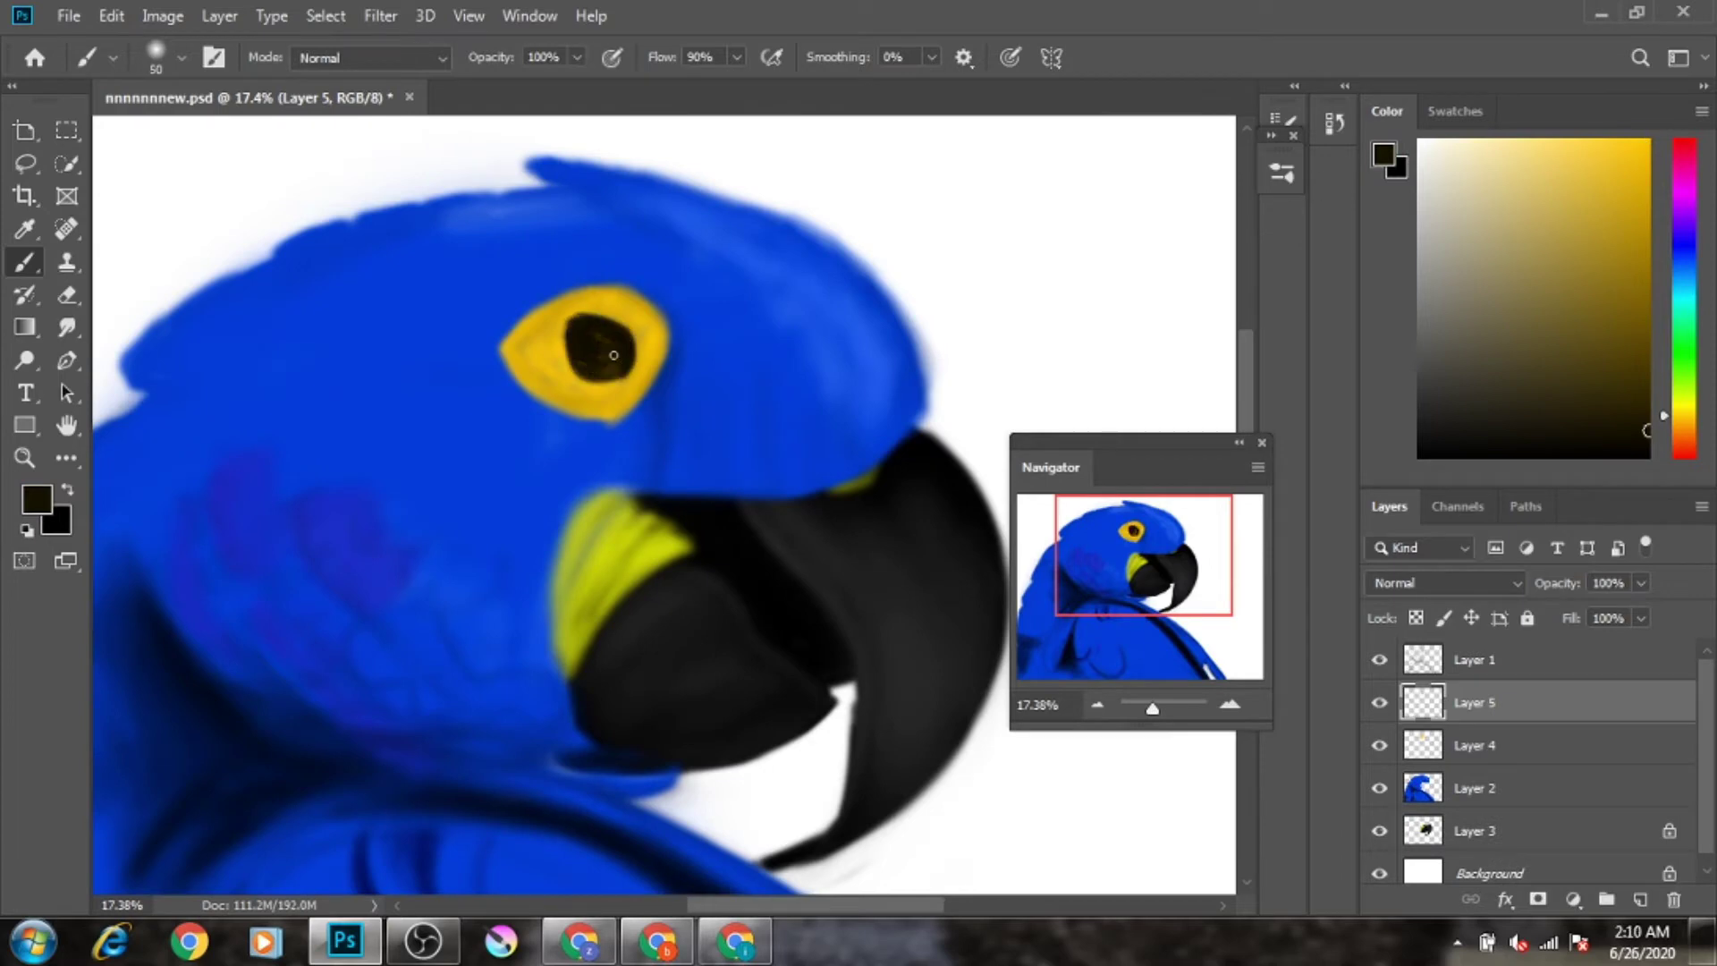
pyautogui.hotkey('ctrl', '-')
pyautogui.keyDown('alt'); pyautogui.click(696, 295); pyautogui.keyUp('alt')
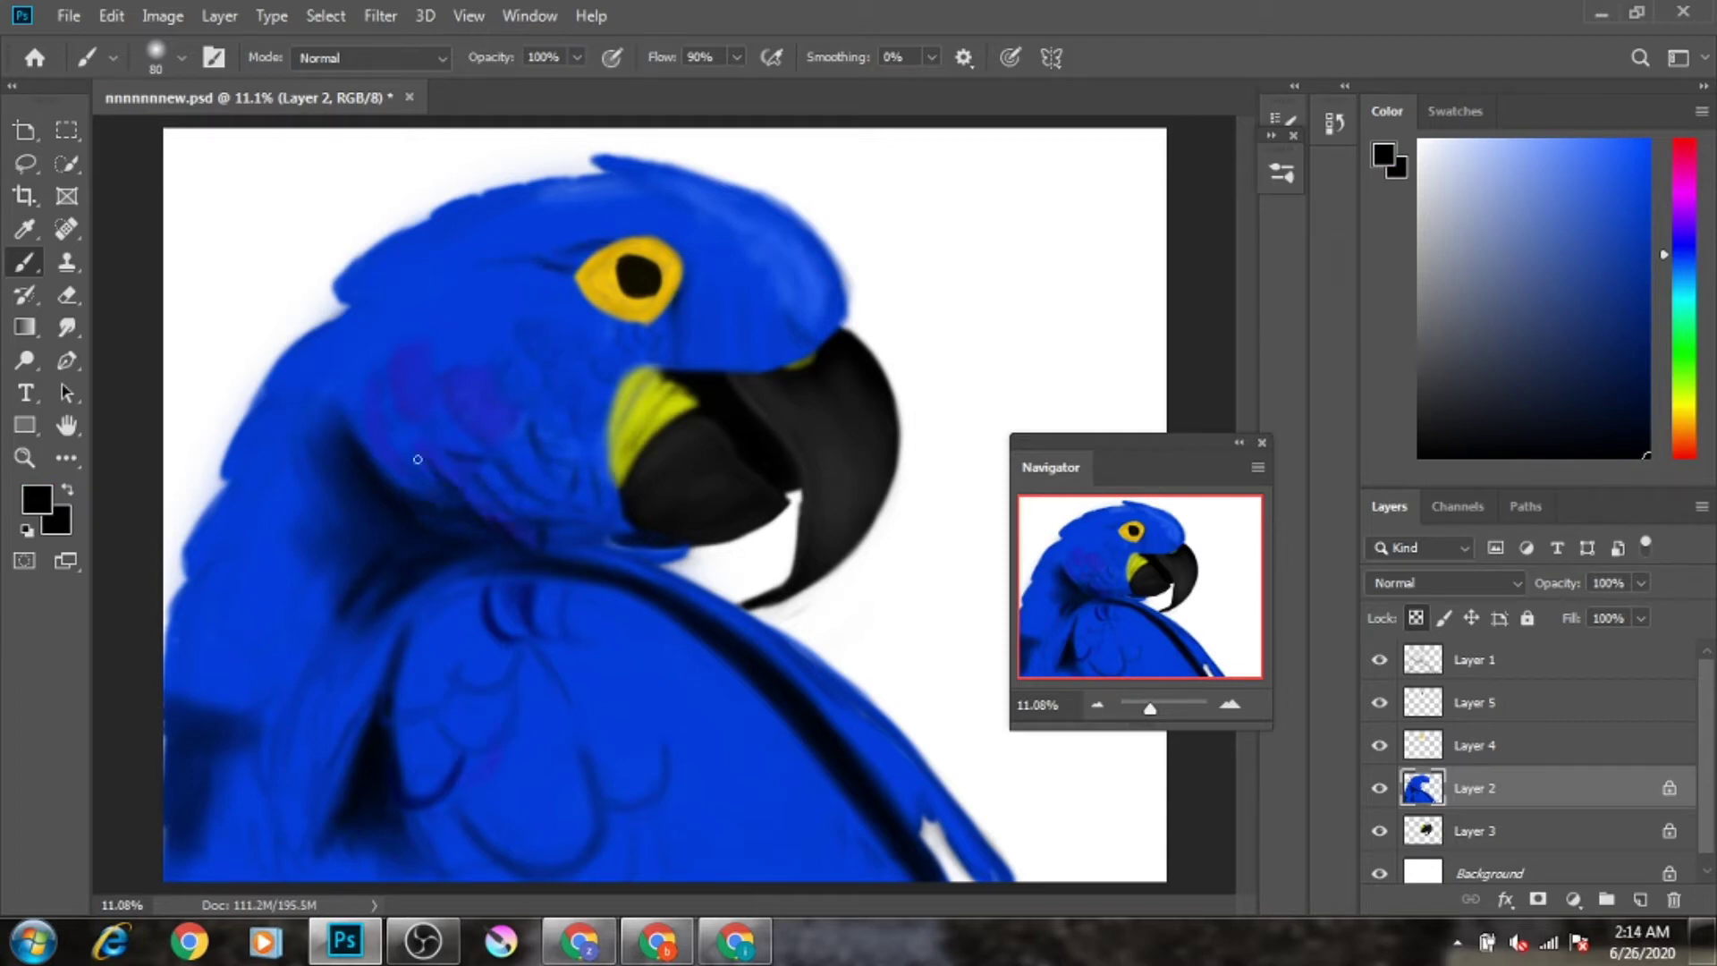
# Step: Deepen dark blue shadows on the neck and wing feathers with varied brush sizes
pyautogui.press(']')
pyautogui.press(']')
pyautogui.press(']')
pyautogui.moveTo(357, 474); pyautogui.dragTo(349, 564)
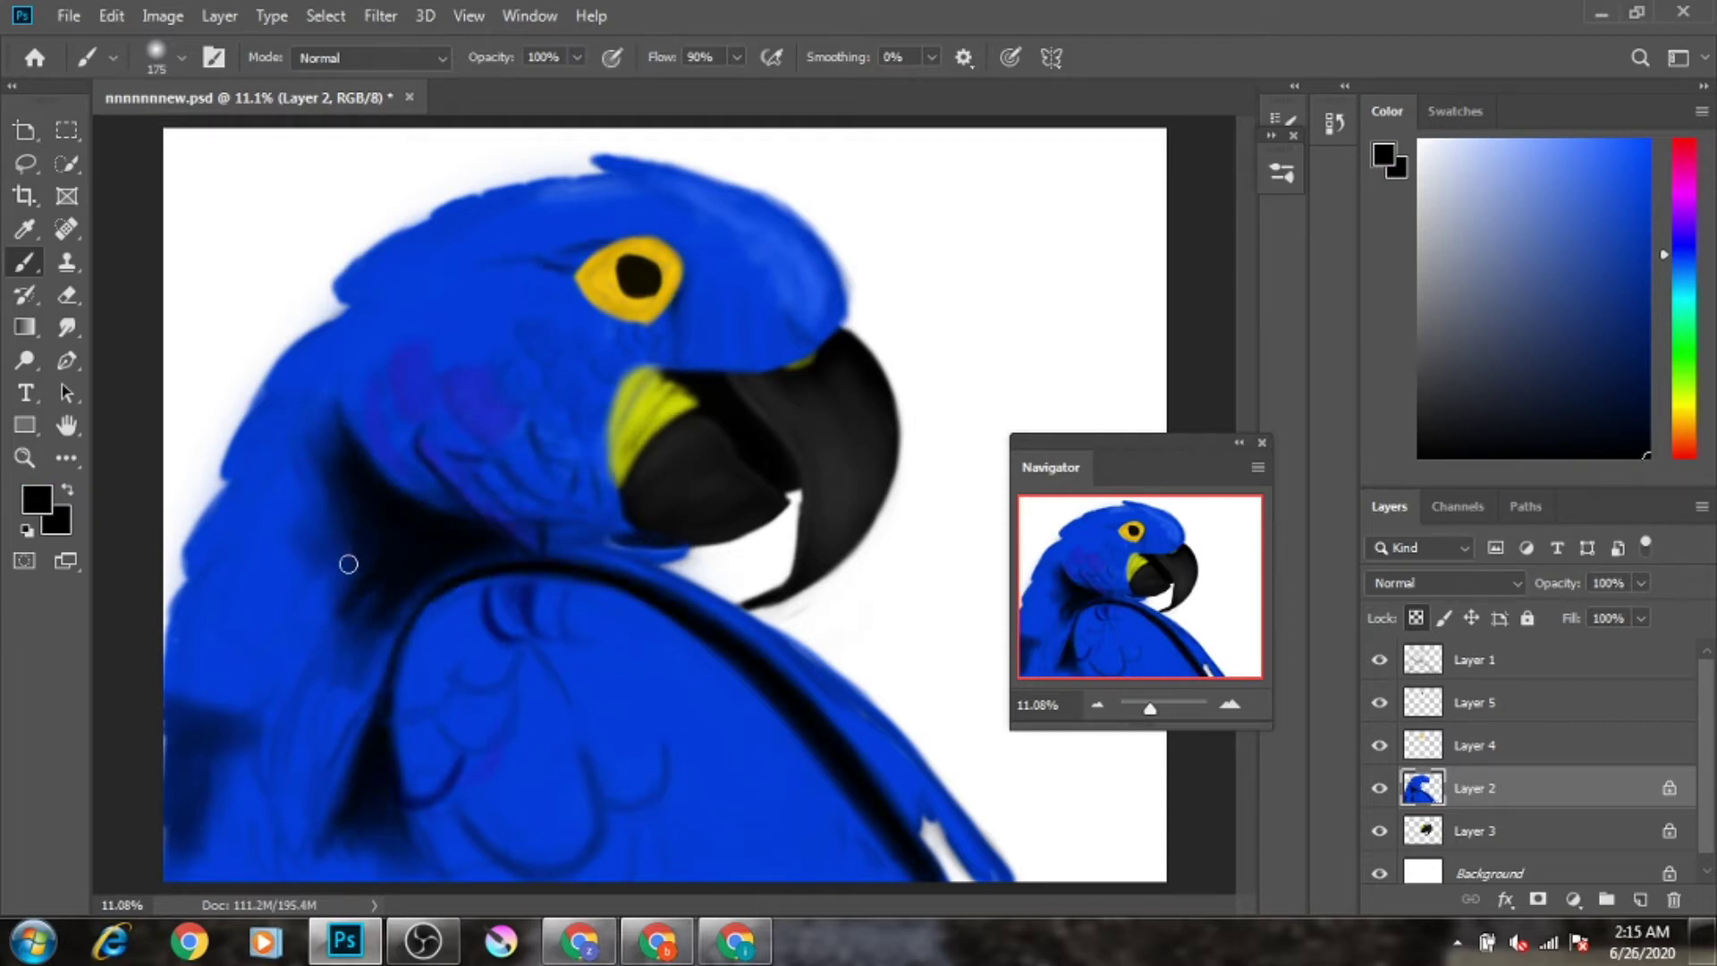
pyautogui.moveTo(293, 628)
pyautogui.mouseDown()
pyautogui.moveTo(379, 835)
pyautogui.moveTo(206, 769)
pyautogui.mouseUp()
pyautogui.keyDown('alt'); pyautogui.click(671, 307); pyautogui.keyUp('alt')
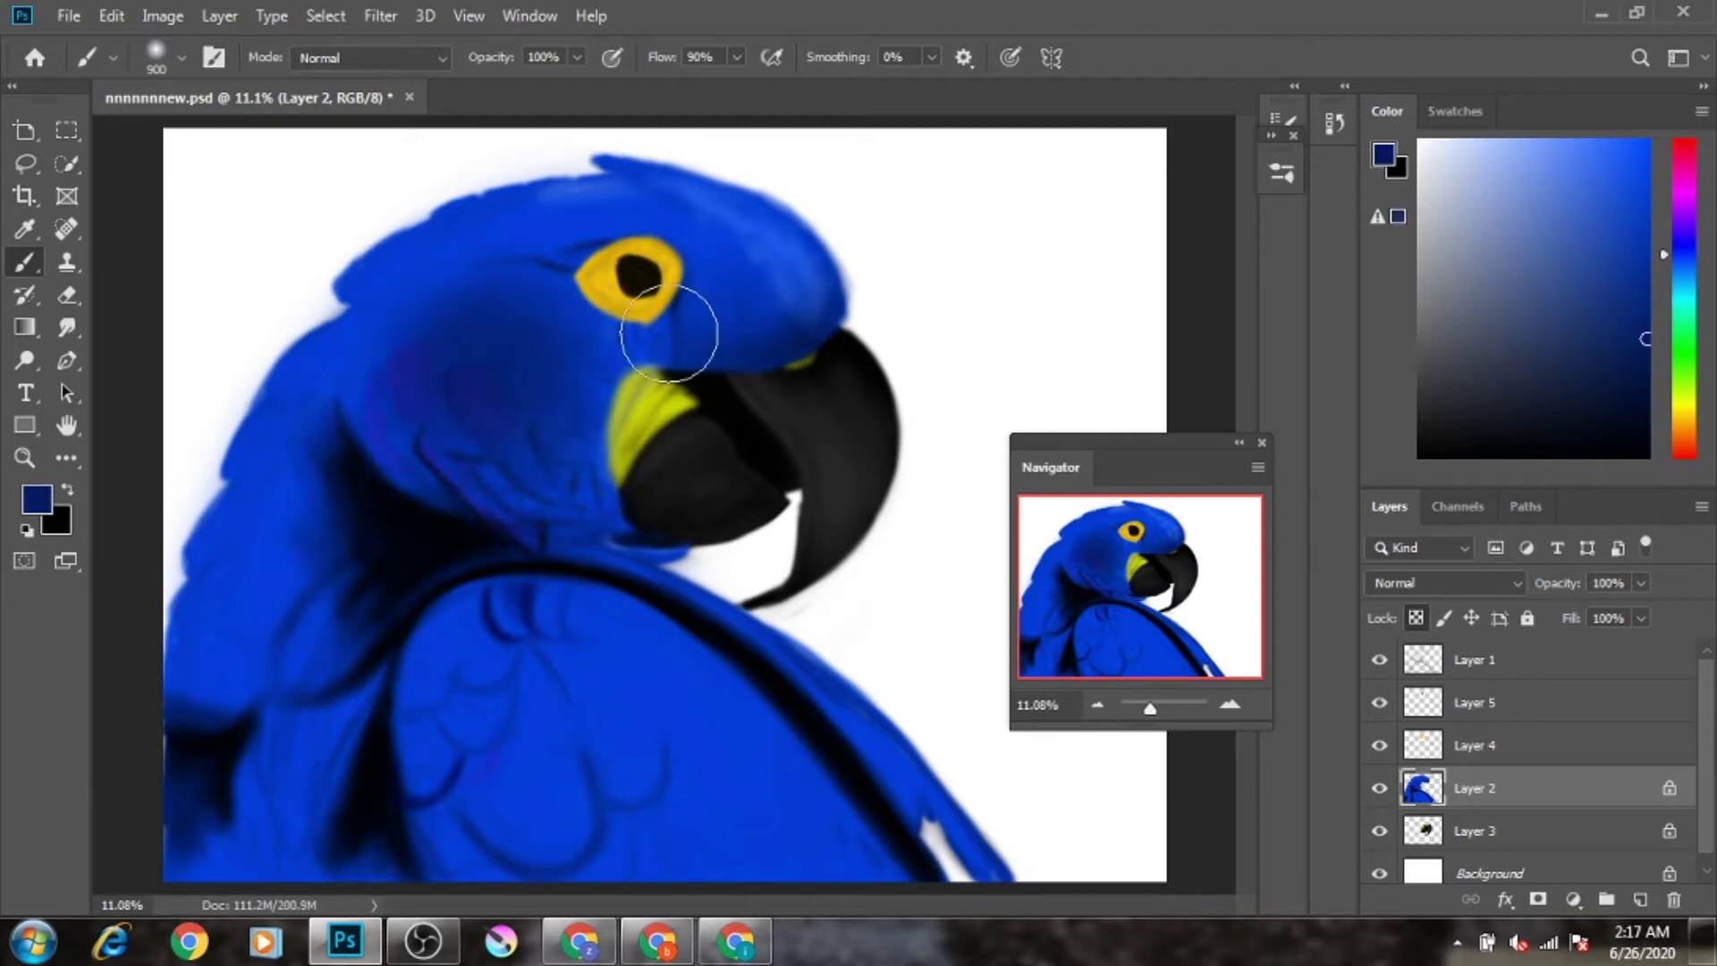
pyautogui.press(']')
pyautogui.press(']')
pyautogui.press(']')
pyautogui.moveTo(501, 778)
pyautogui.mouseDown()
pyautogui.moveTo(644, 733)
pyautogui.moveTo(253, 851)
pyautogui.moveTo(659, 801)
pyautogui.moveTo(463, 701)
pyautogui.moveTo(444, 845)
pyautogui.moveTo(357, 406)
pyautogui.moveTo(226, 701)
pyautogui.moveTo(331, 805)
pyautogui.moveTo(474, 803)
pyautogui.mouseUp()
pyautogui.press('[')
pyautogui.press('[')
pyautogui.press('[')
pyautogui.press('[')
pyautogui.press('[')
pyautogui.press('[')
pyautogui.moveTo(552, 655)
pyautogui.mouseDown()
pyautogui.moveTo(743, 707)
pyautogui.moveTo(670, 813)
pyautogui.mouseUp()
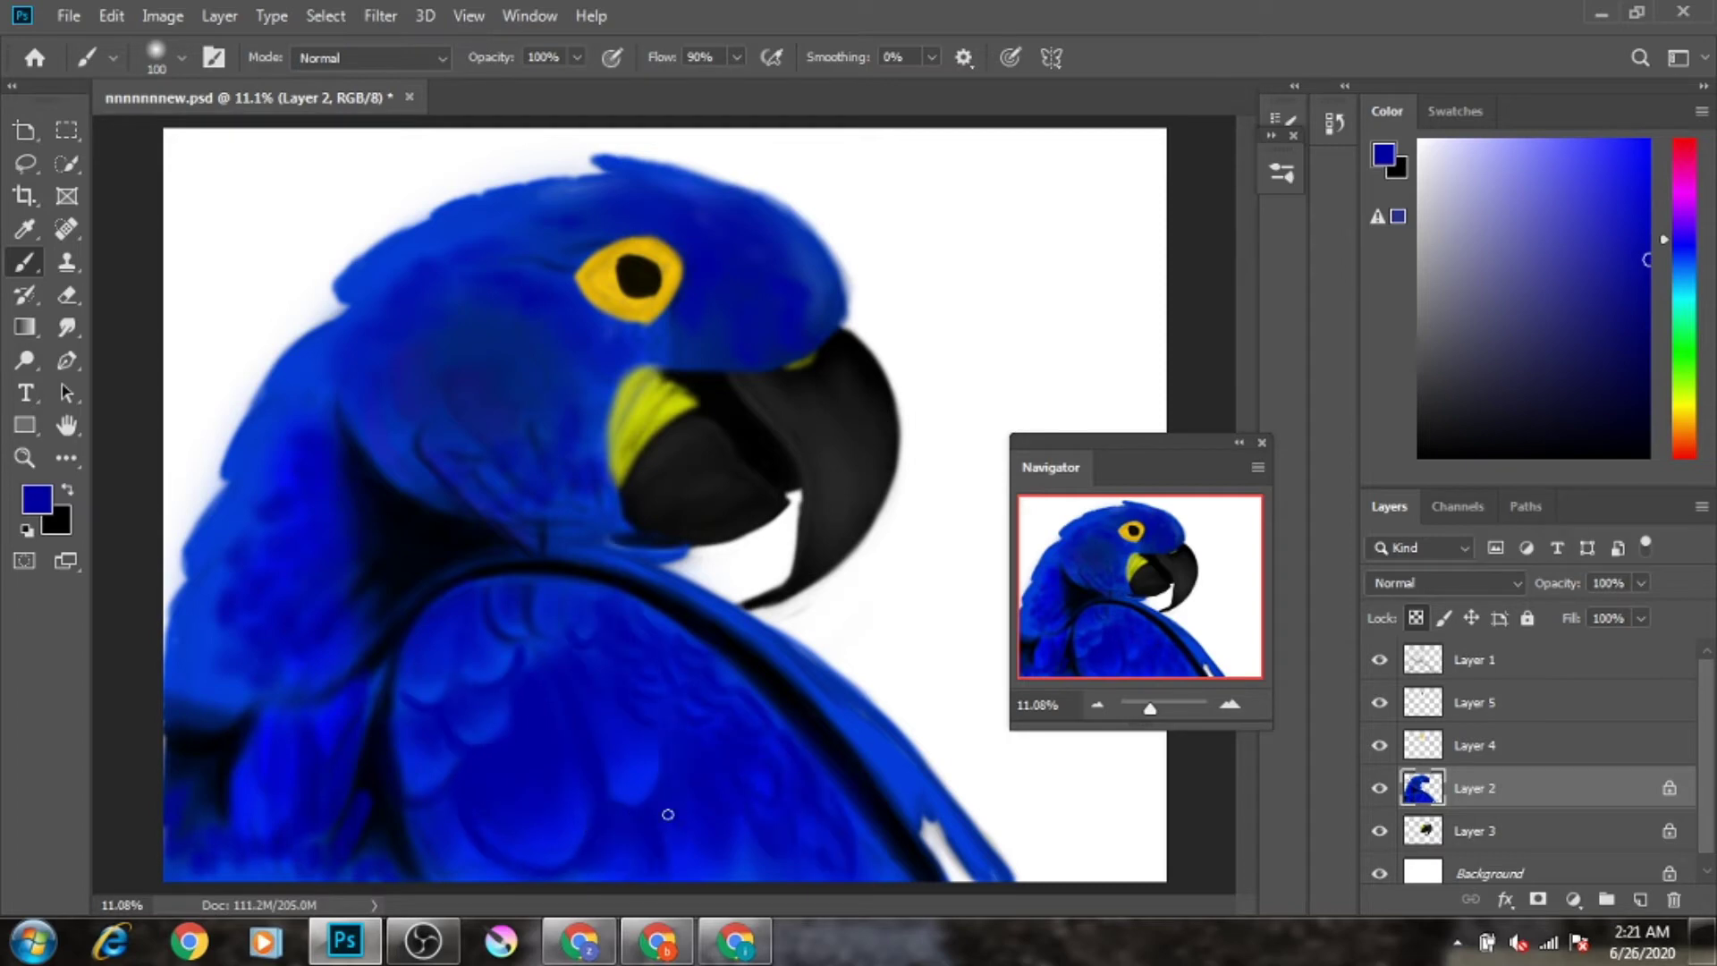
# Step: Paint the beak solid black on new Layer 6 and prepare a small white brush
pyautogui.hotkey('ctrl', '-')
pyautogui.press('i')
pyautogui.press('b')
pyautogui.press('d')
pyautogui.press('x')
pyautogui.press('x')
pyautogui.moveTo(644, 447)
pyautogui.mouseDown()
pyautogui.moveTo(686, 349)
pyautogui.moveTo(712, 429)
pyautogui.moveTo(844, 399)
pyautogui.moveTo(882, 307)
pyautogui.moveTo(831, 406)
pyautogui.mouseUp()
pyautogui.press('x')
pyautogui.hotkey('ctrl', 'shift', 'alt', 'n')
pyautogui.press('[')
pyautogui.press('[')
pyautogui.press('[')
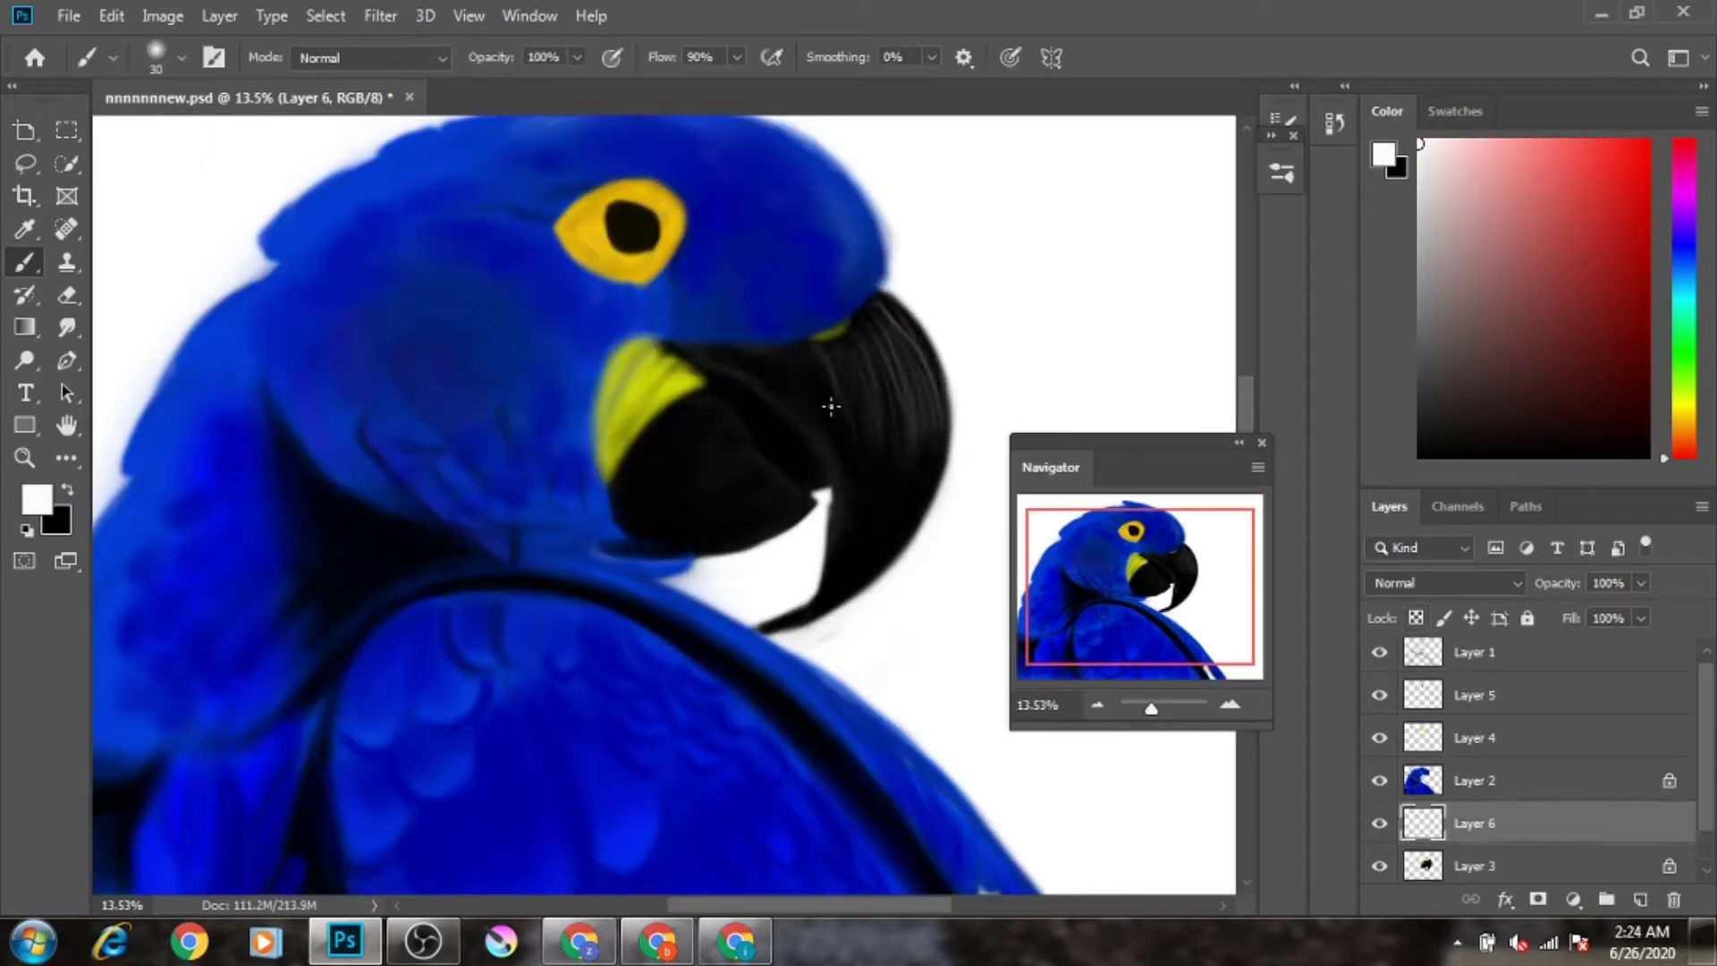
# Step: Paint thin white highlight streaks across the lower and upper beak
pyautogui.moveTo(751, 460); pyautogui.dragTo(697, 376)
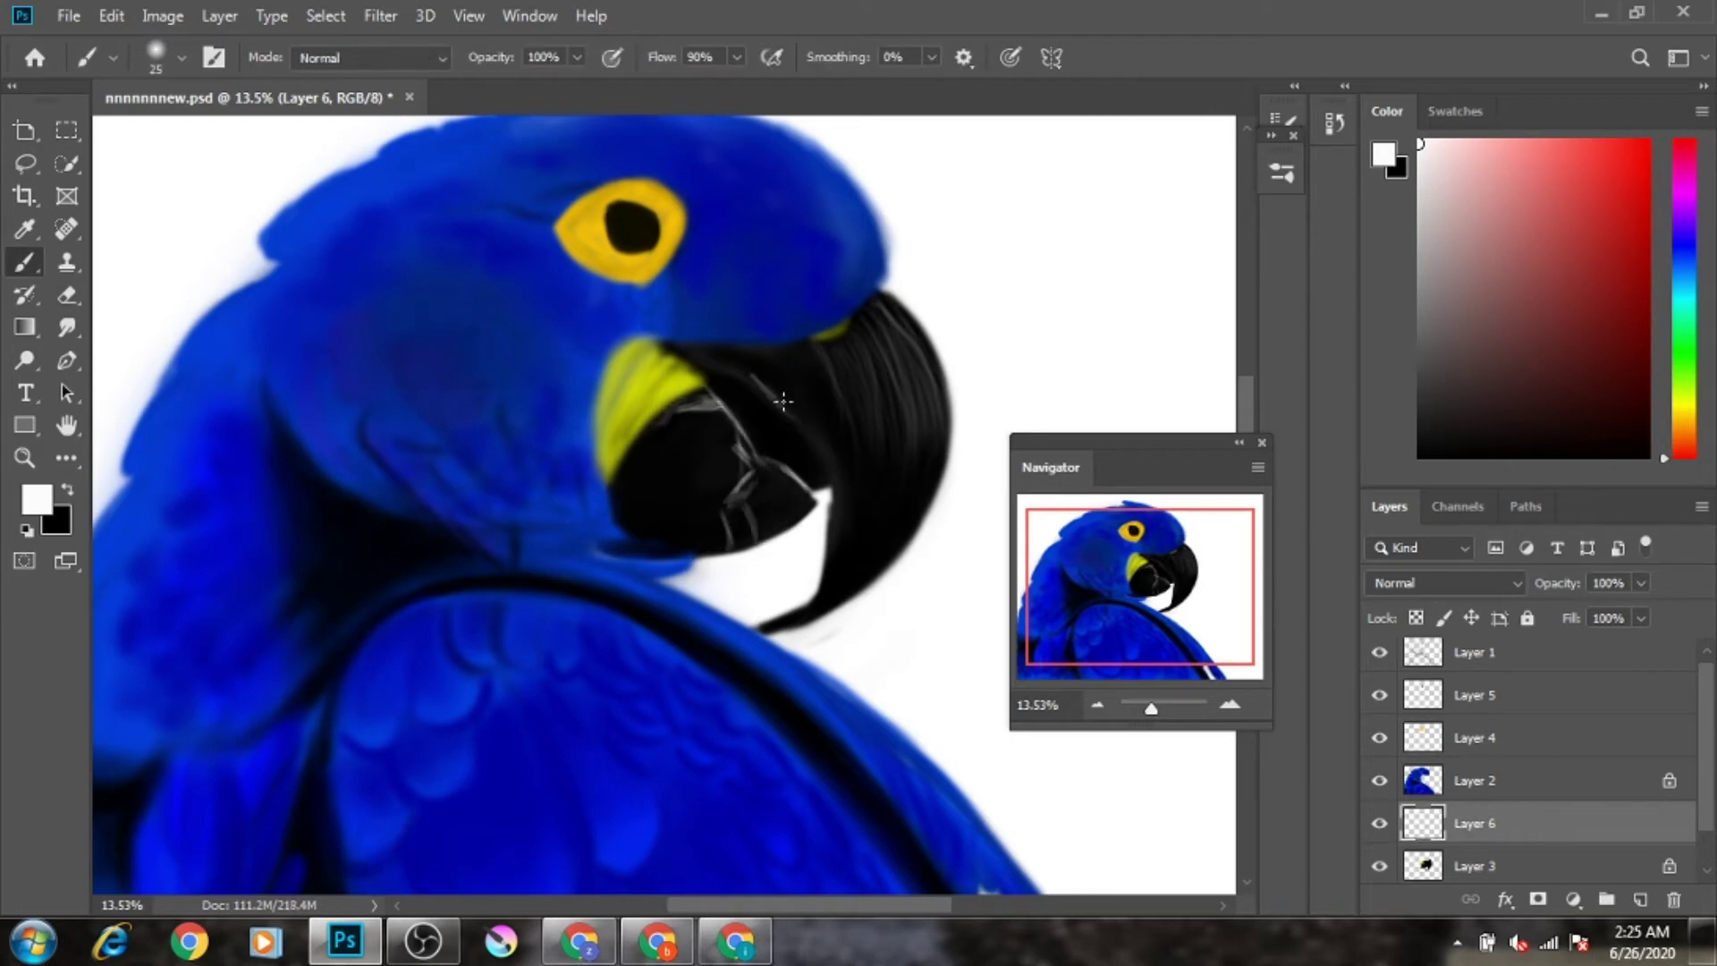
pyautogui.press(']')
pyautogui.press(']')
pyautogui.press(']')
pyautogui.moveTo(708, 484)
pyautogui.mouseDown()
pyautogui.moveTo(749, 526)
pyautogui.moveTo(626, 429)
pyautogui.mouseUp()
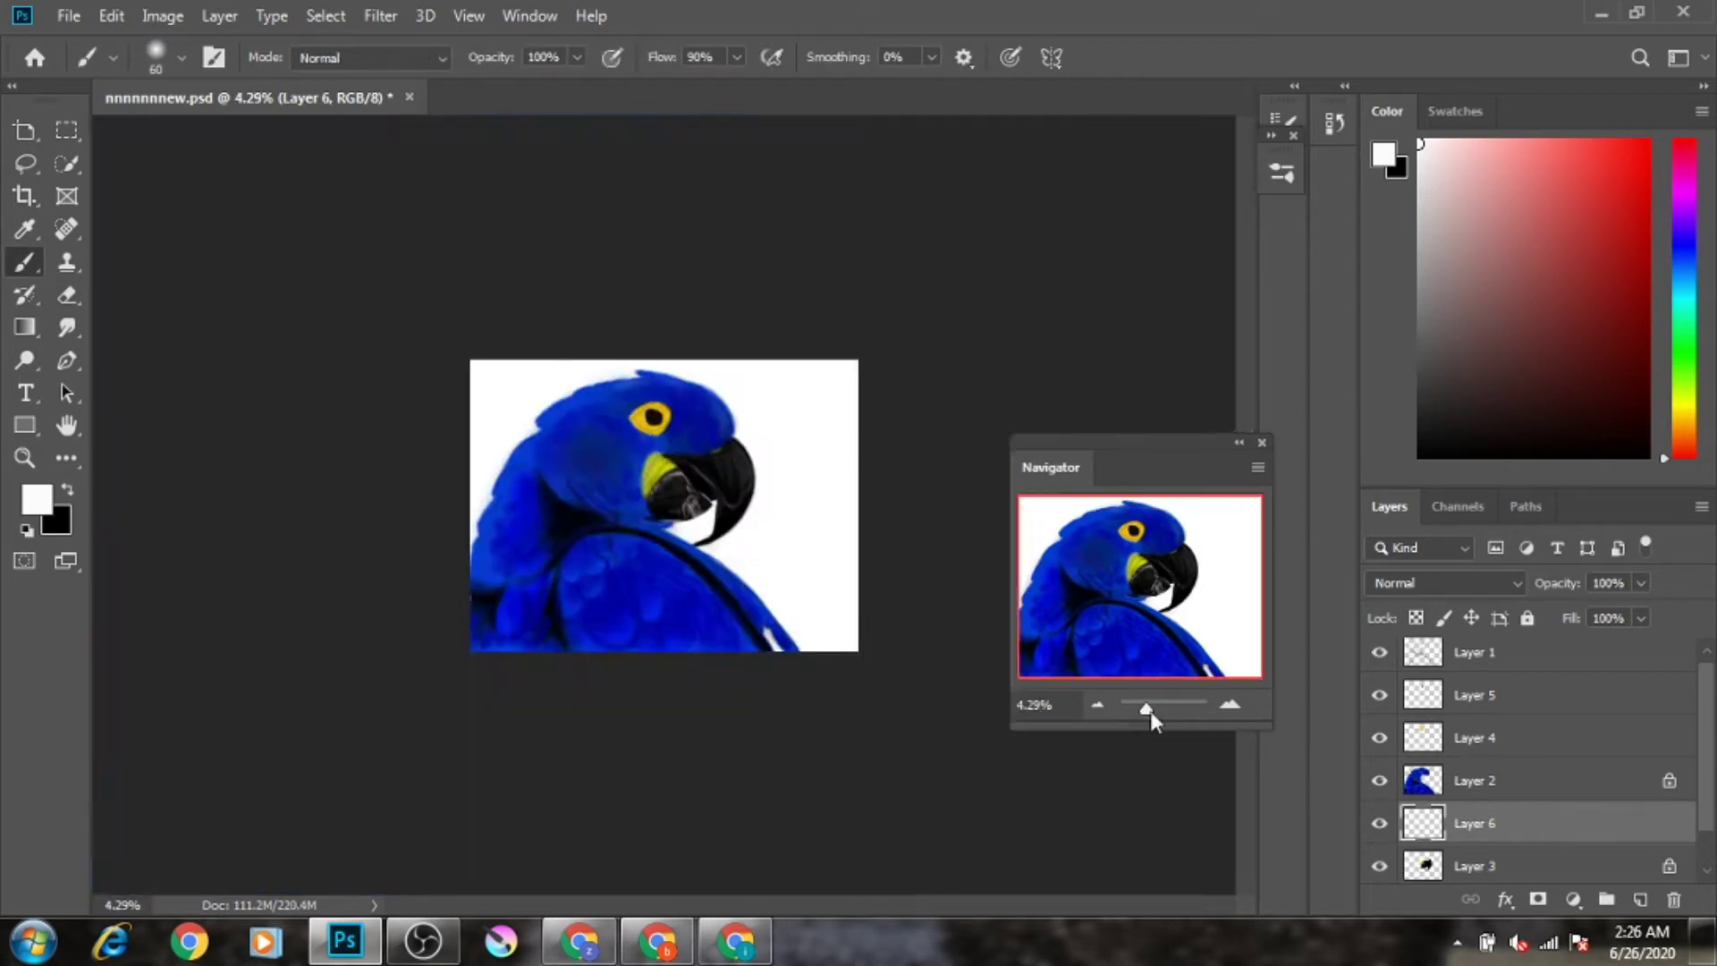
pyautogui.moveTo(756, 465); pyautogui.dragTo(796, 492)
pyautogui.moveTo(791, 356); pyautogui.dragTo(930, 537)
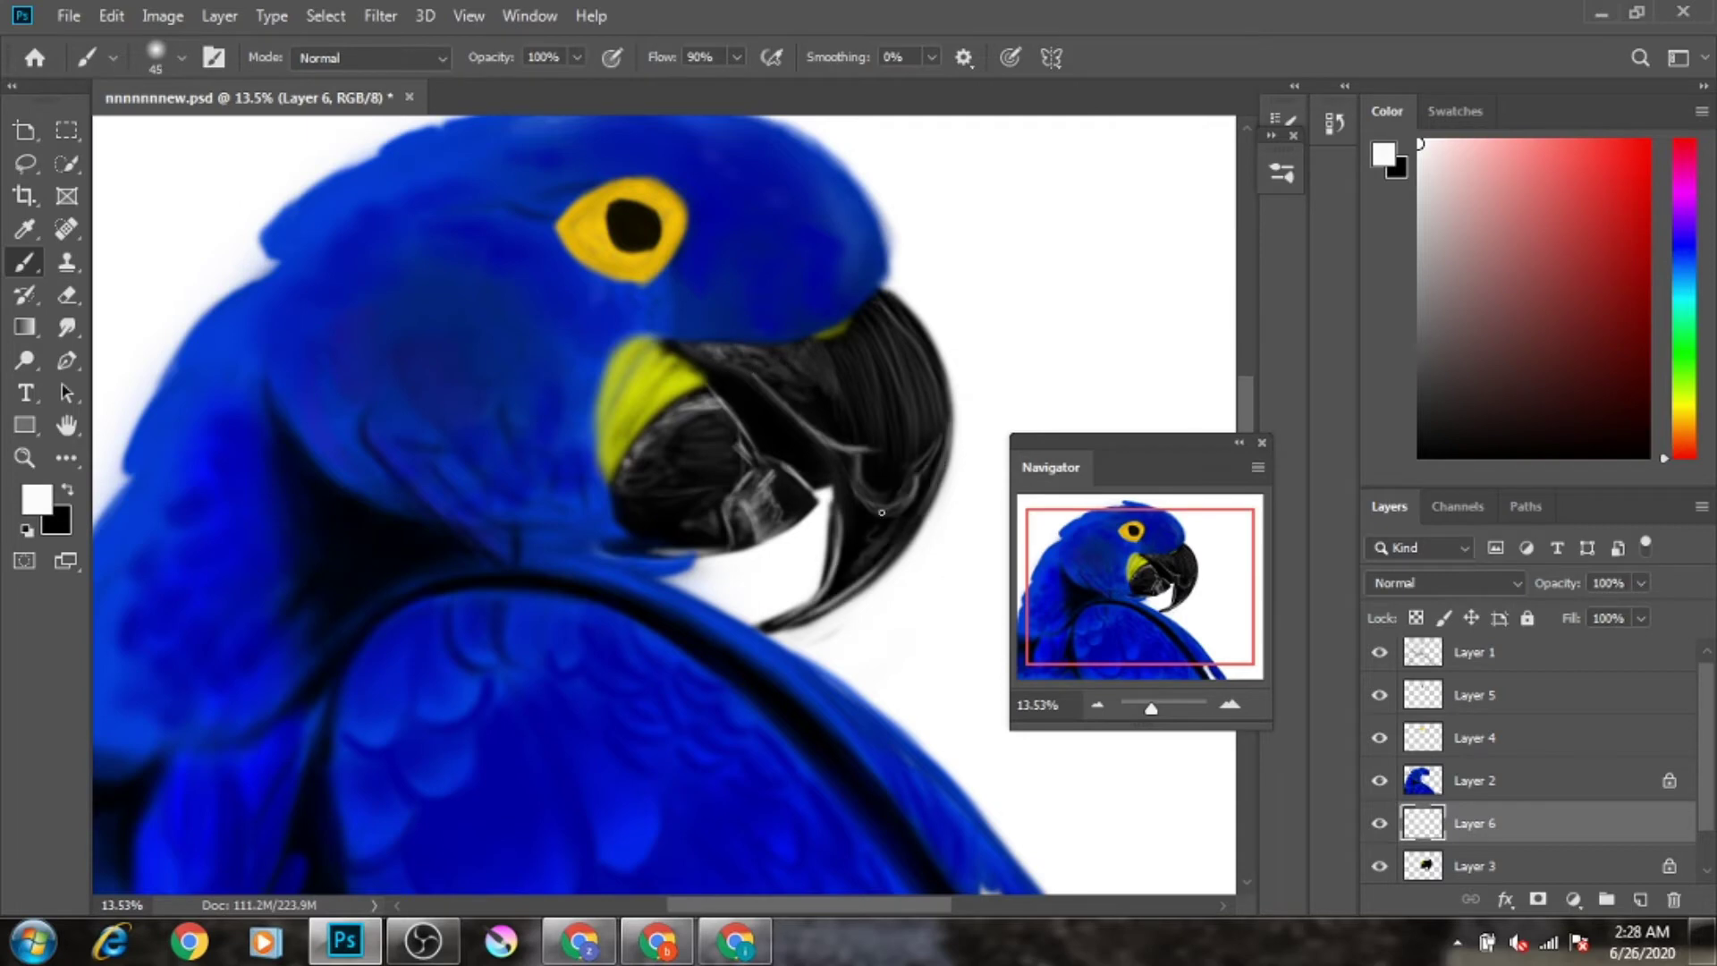
# Step: Zoom out, reset colours, add Layer 7 and show the Brushes panel
pyautogui.hotkey('alt', '[')
pyautogui.scroll(-3, 655, 563)
pyautogui.press('d')
pyautogui.press('x')
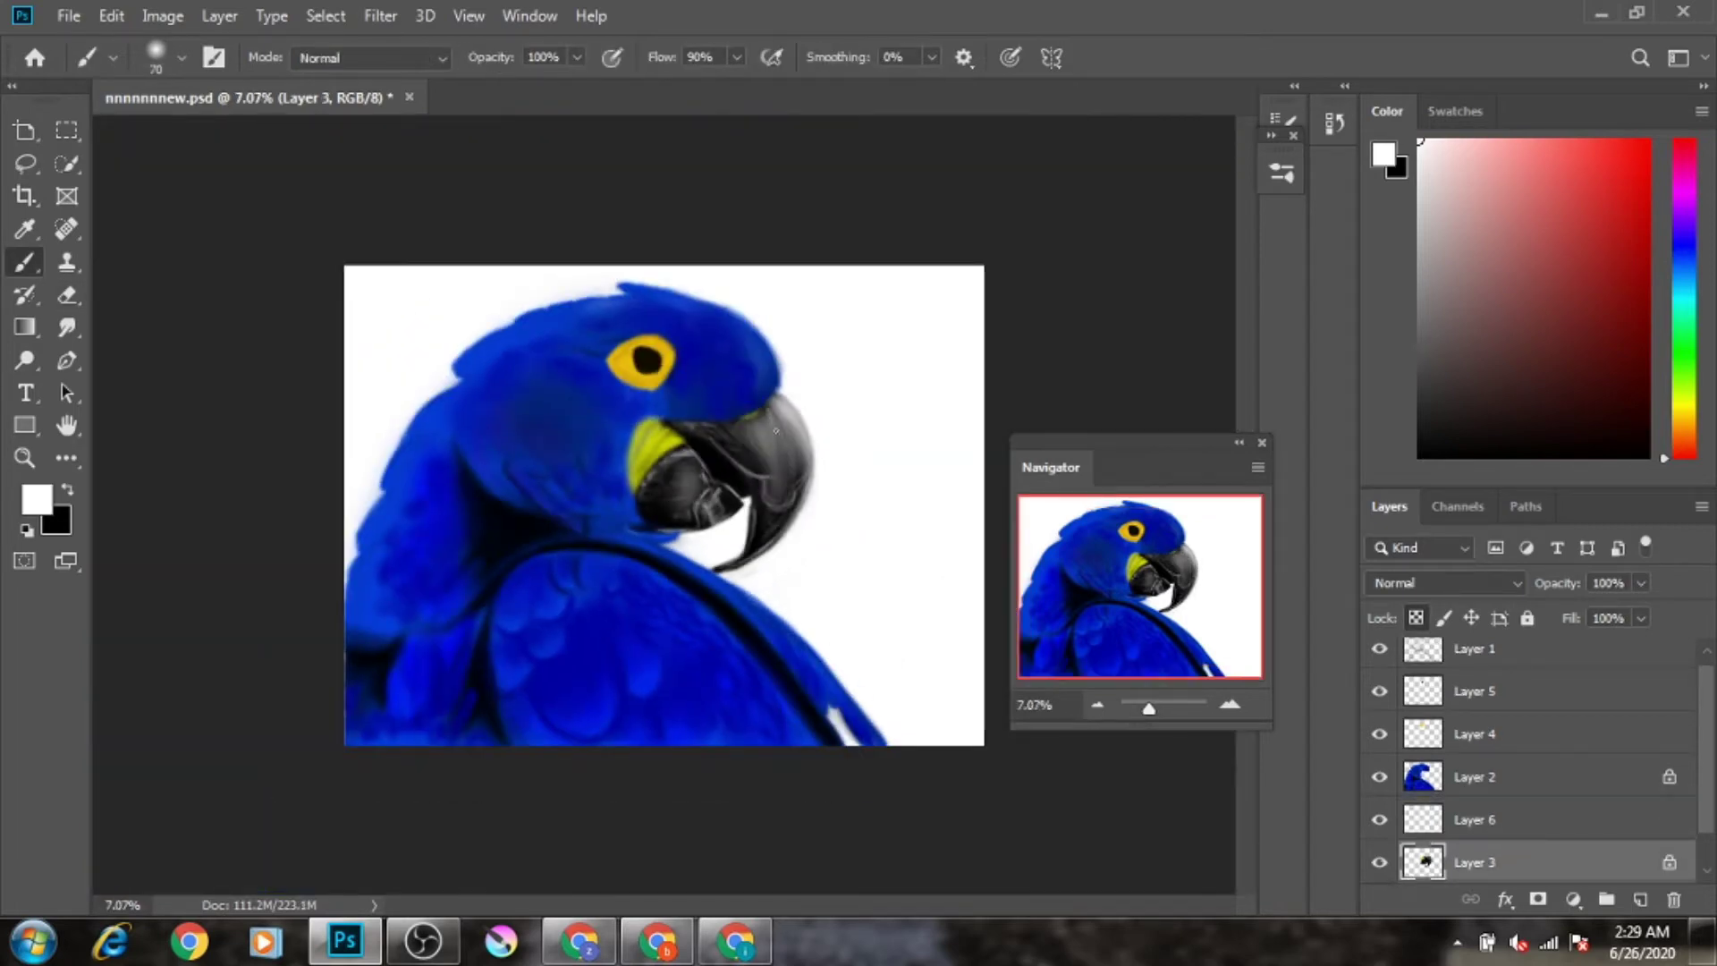
pyautogui.hotkey('ctrl', 'shift', 'alt', 'n')
pyautogui.press('F5')
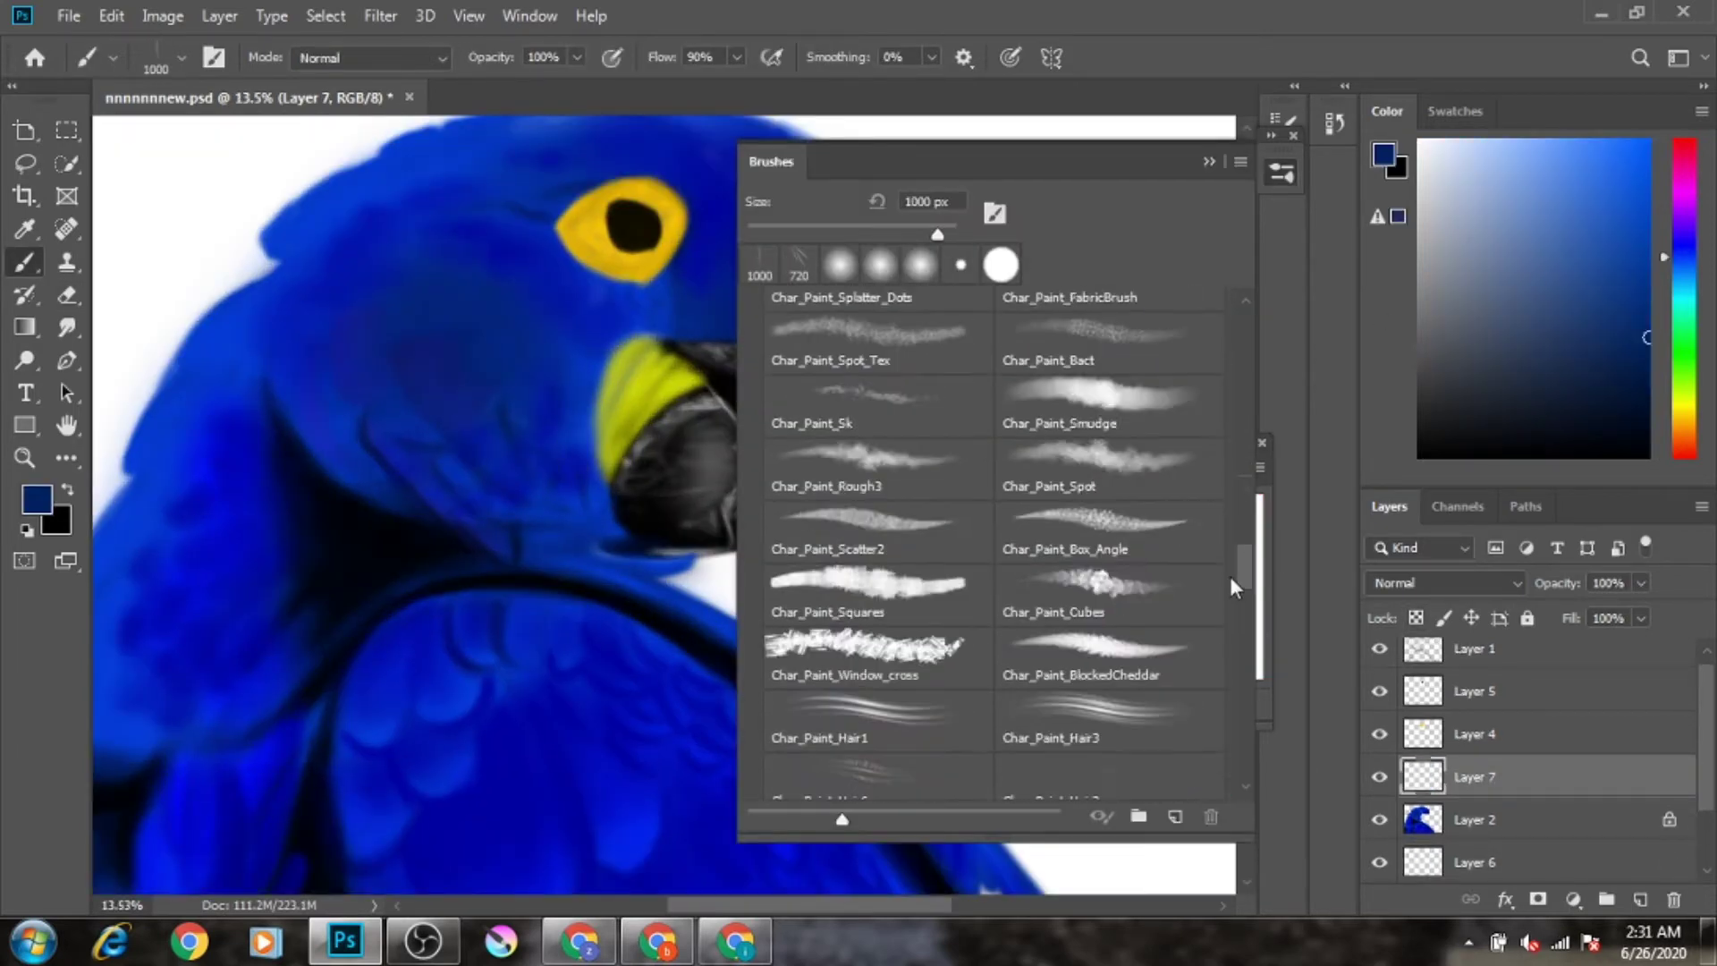
# Step: Close the Brushes panel, bring the head and wing into view, and add Layer 8 above Layer 7
pyautogui.press('e')
pyautogui.press('F5')
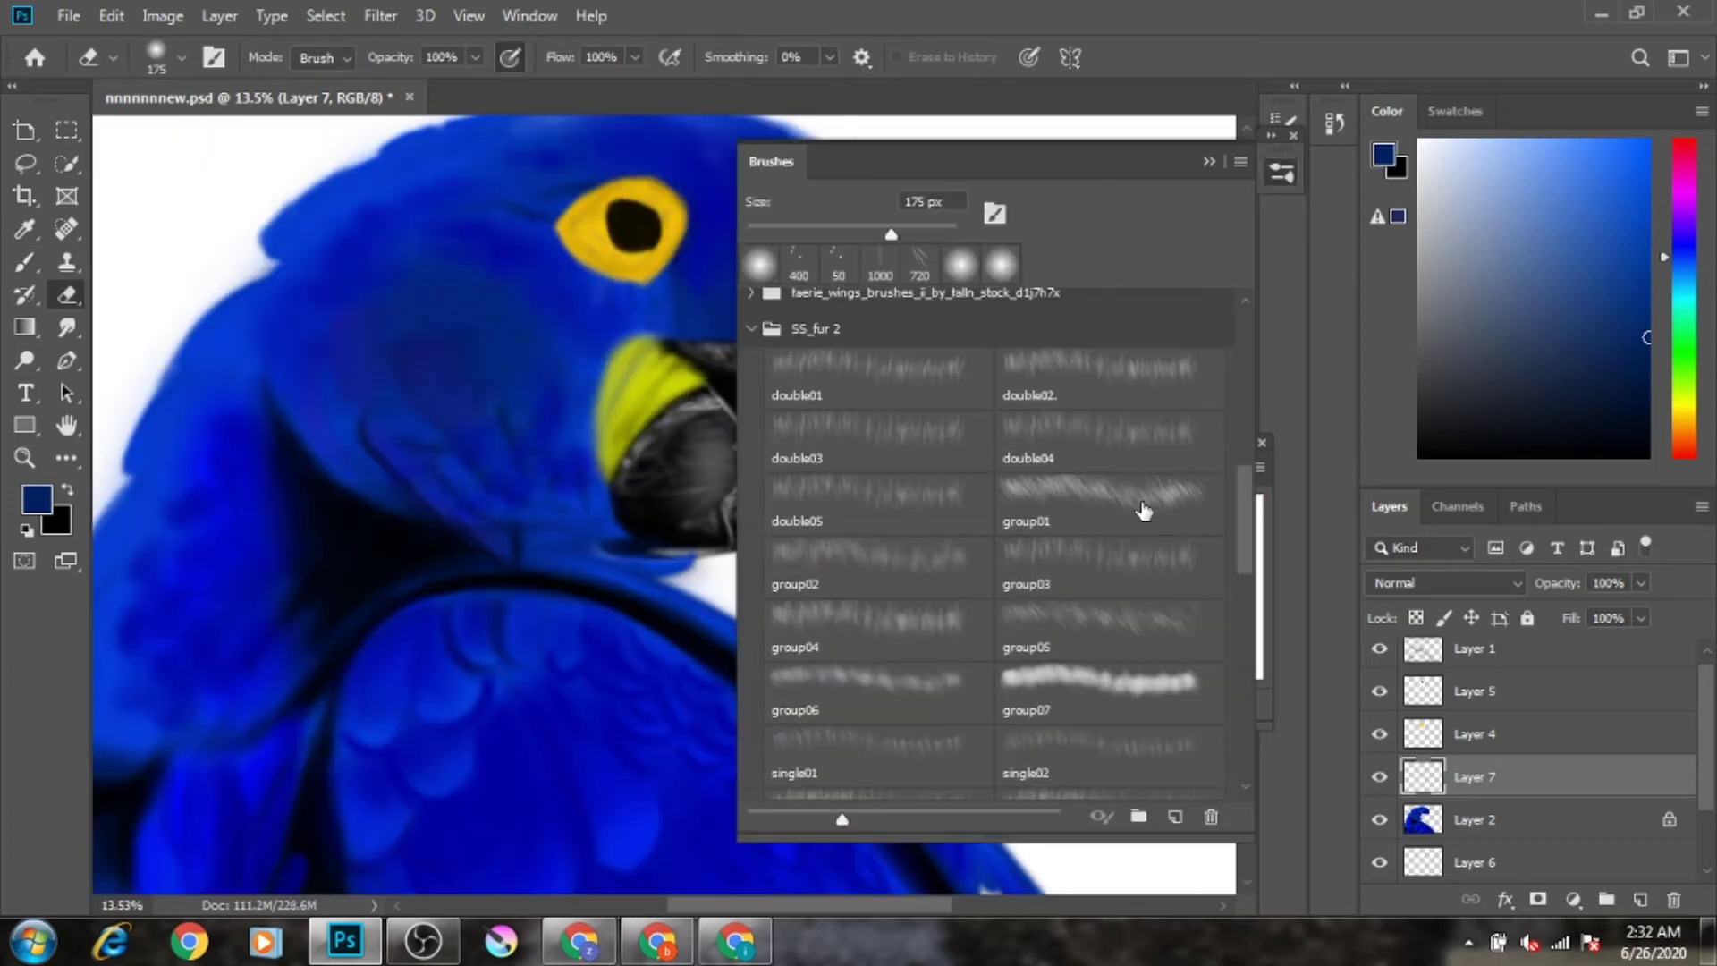
pyautogui.press('F5')
pyautogui.press('b')
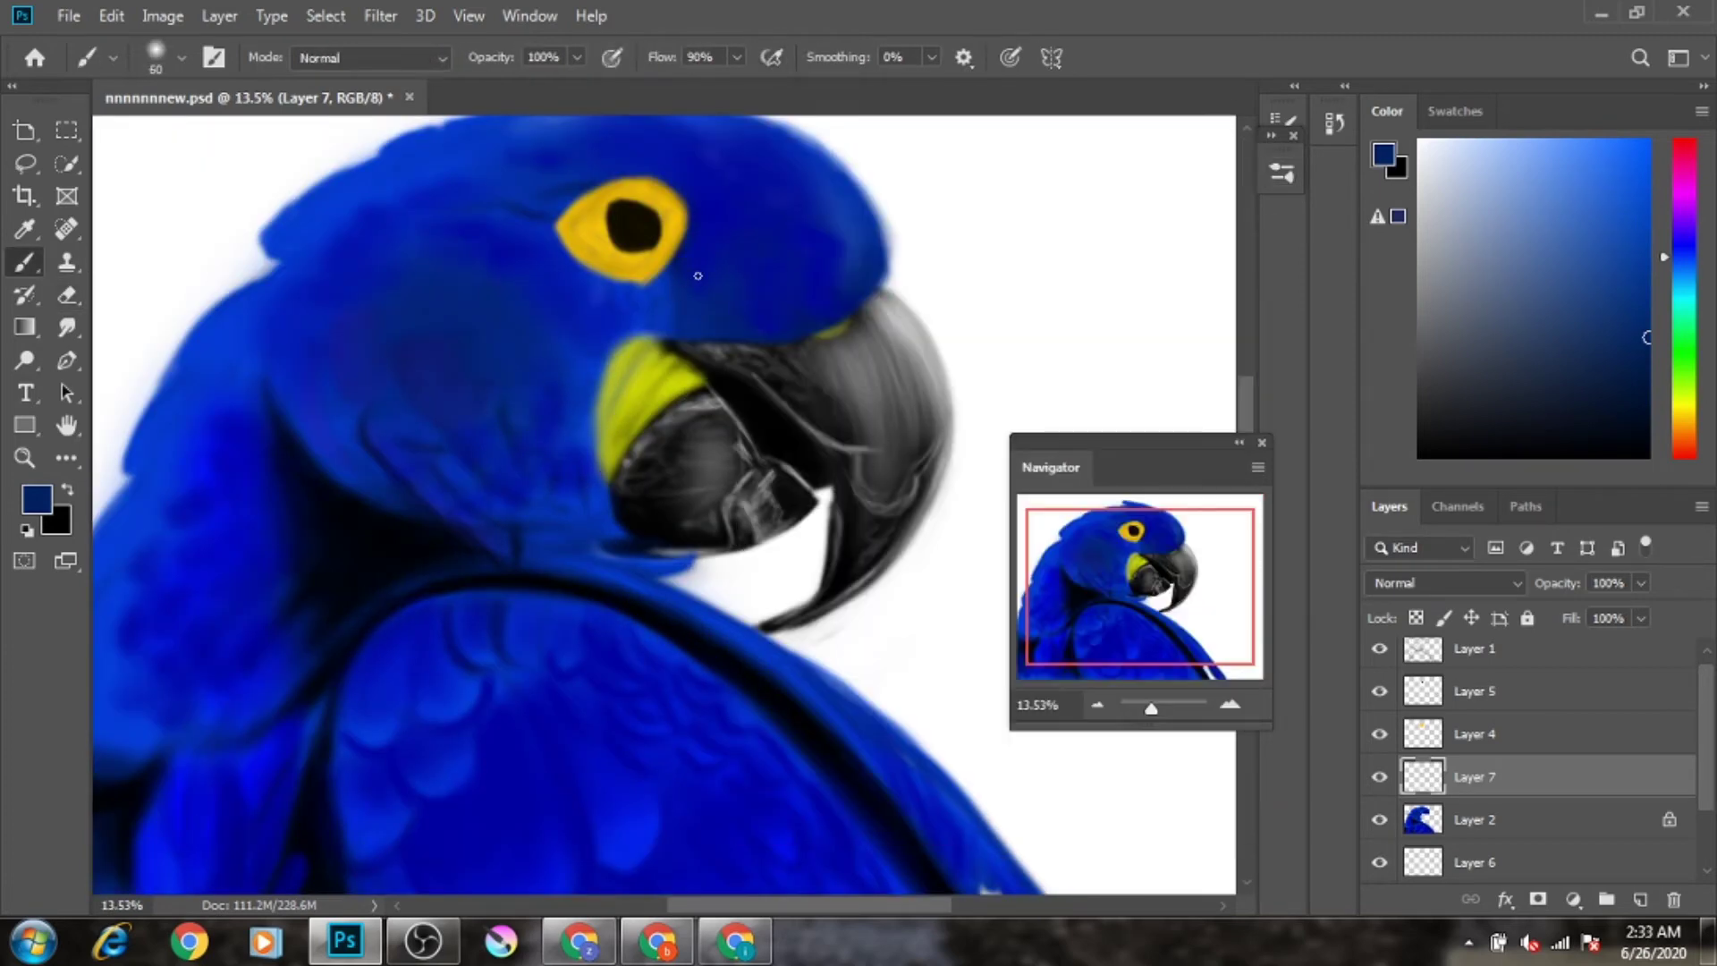
pyautogui.moveTo(532, 178); pyautogui.dragTo(573, 253)
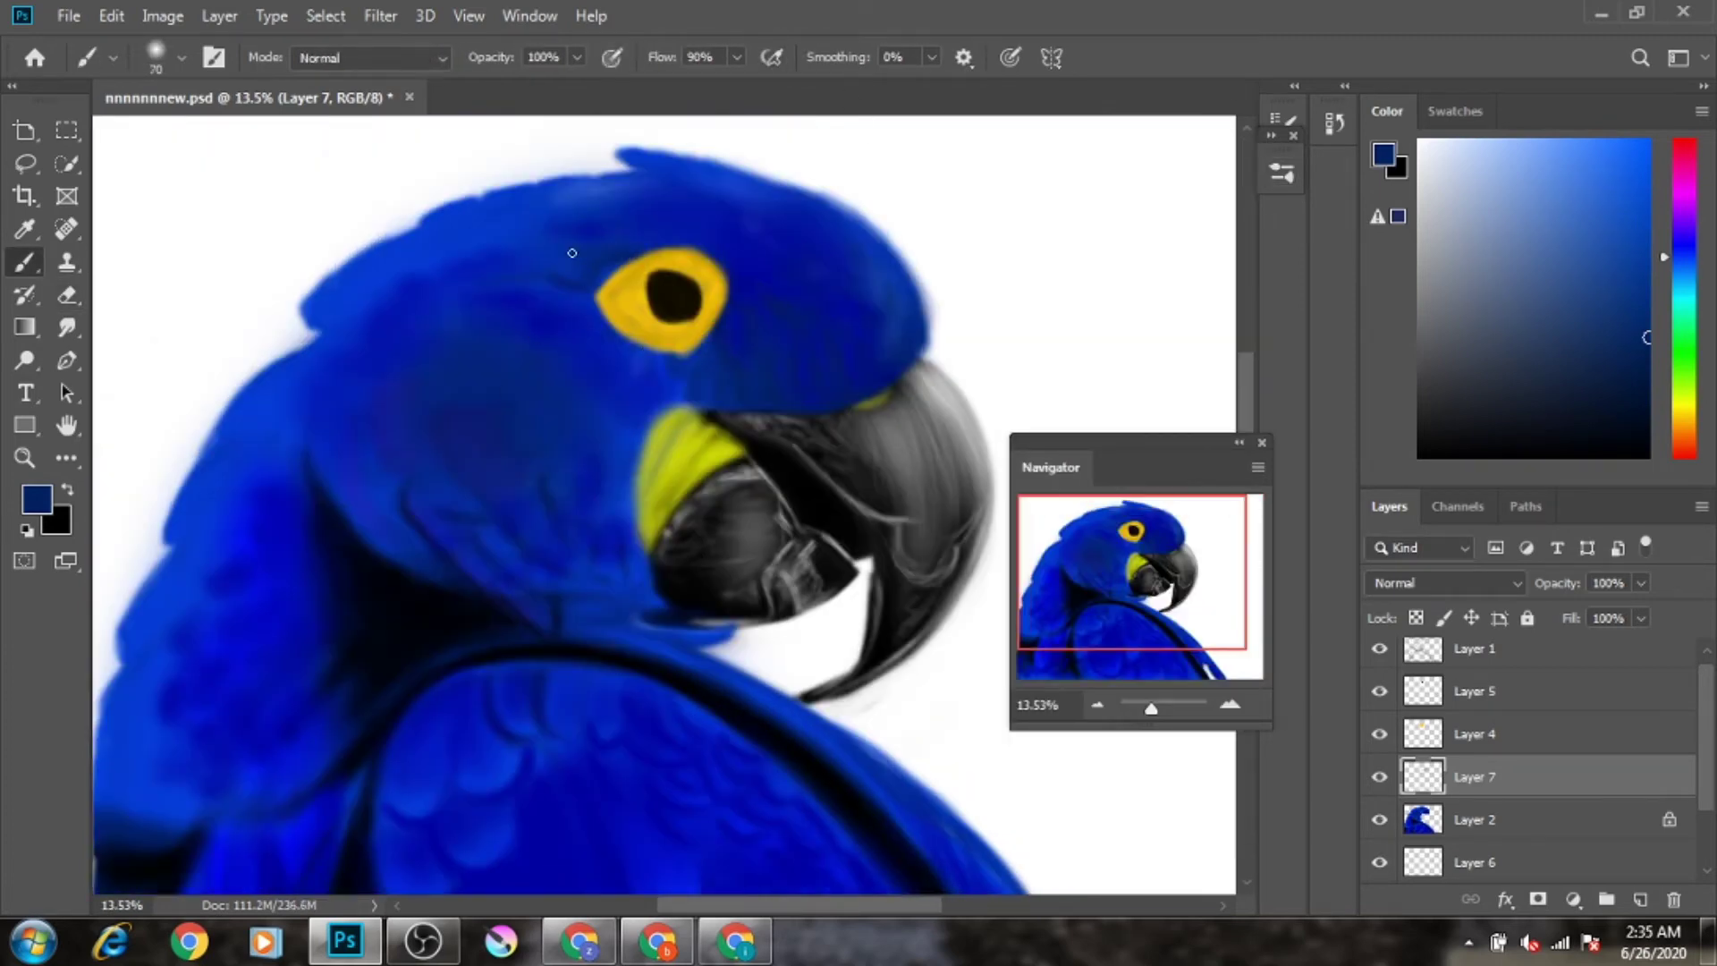
pyautogui.hotkey('ctrl', '-')
pyautogui.hotkey('ctrl', '+')
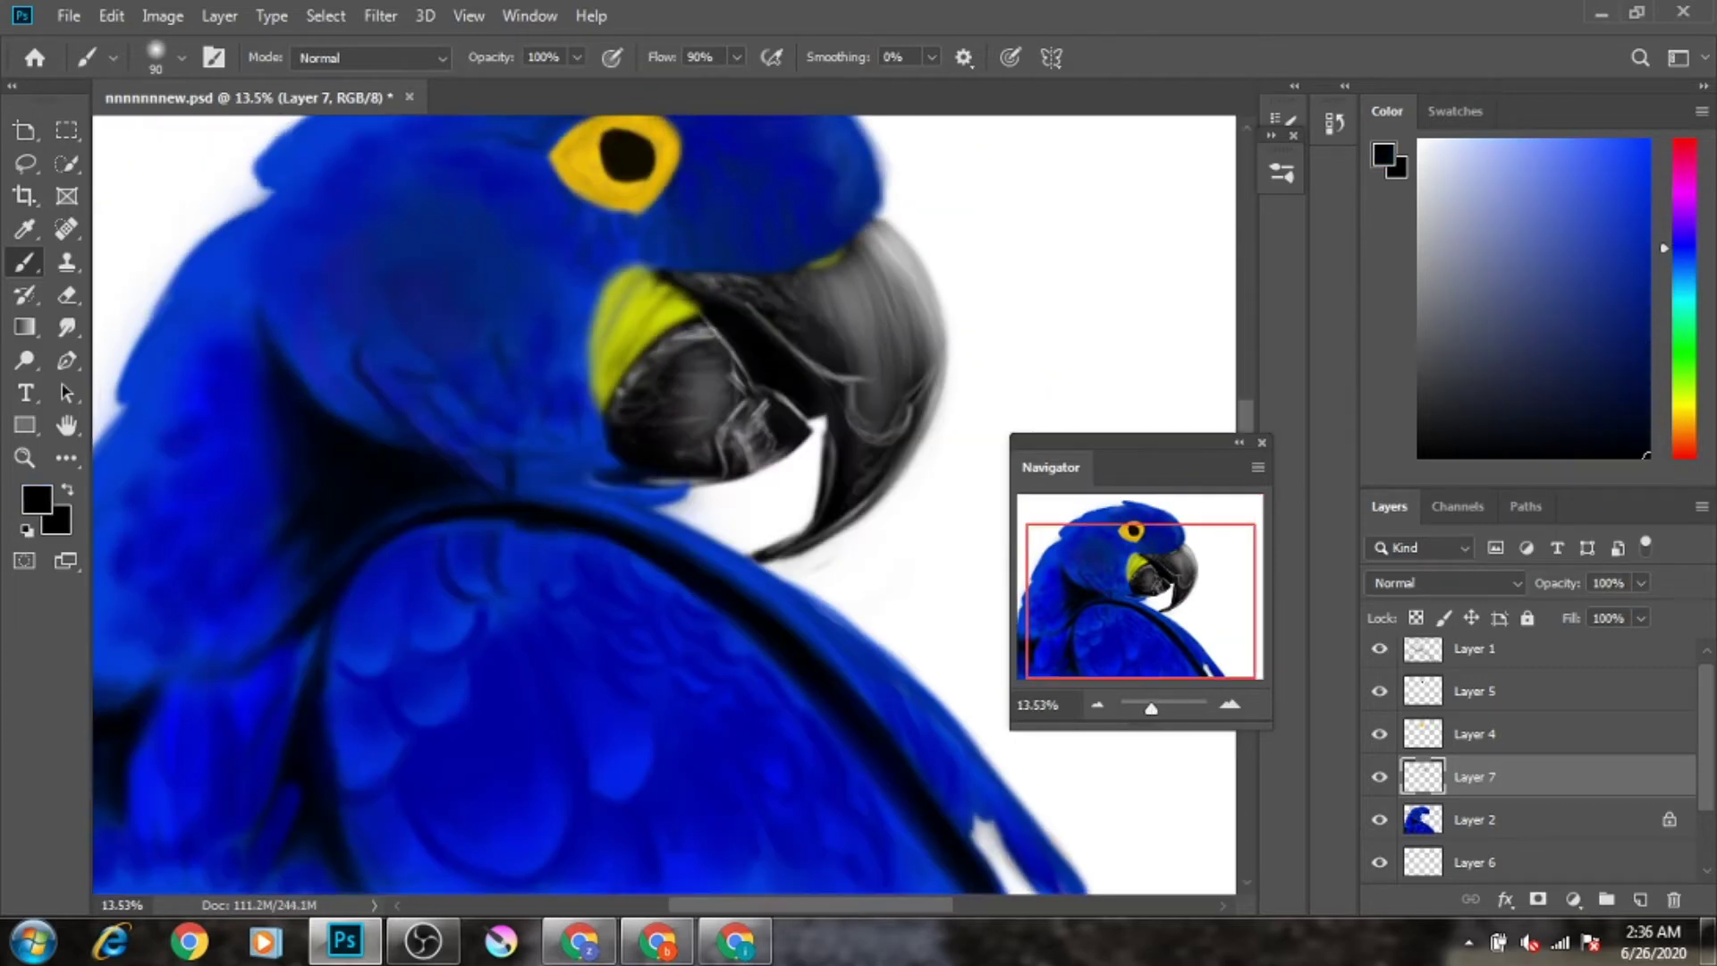
pyautogui.hotkey('ctrl', '+')
pyautogui.moveTo(640, 523); pyautogui.dragTo(787, 626)
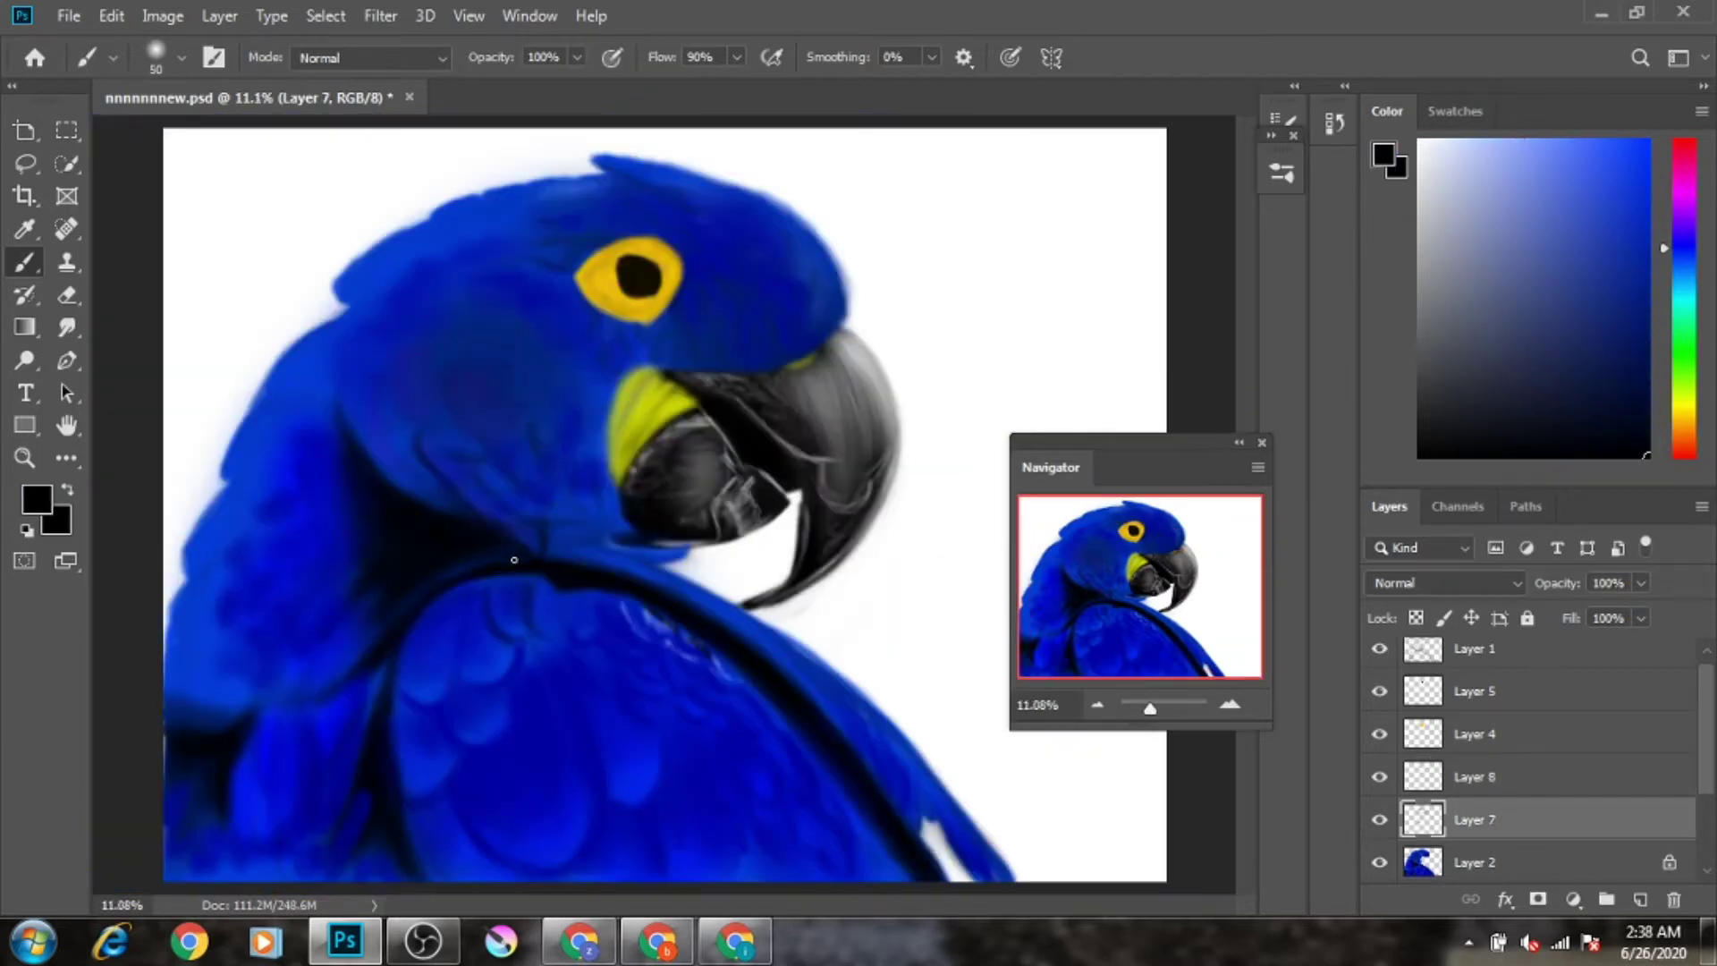
# Step: Paint vivid and light blue highlight strokes along the macaw's back edge
pyautogui.hotkey('ctrl', '-')
pyautogui.keyDown('alt'); pyautogui.click(796, 321); pyautogui.keyUp('alt')
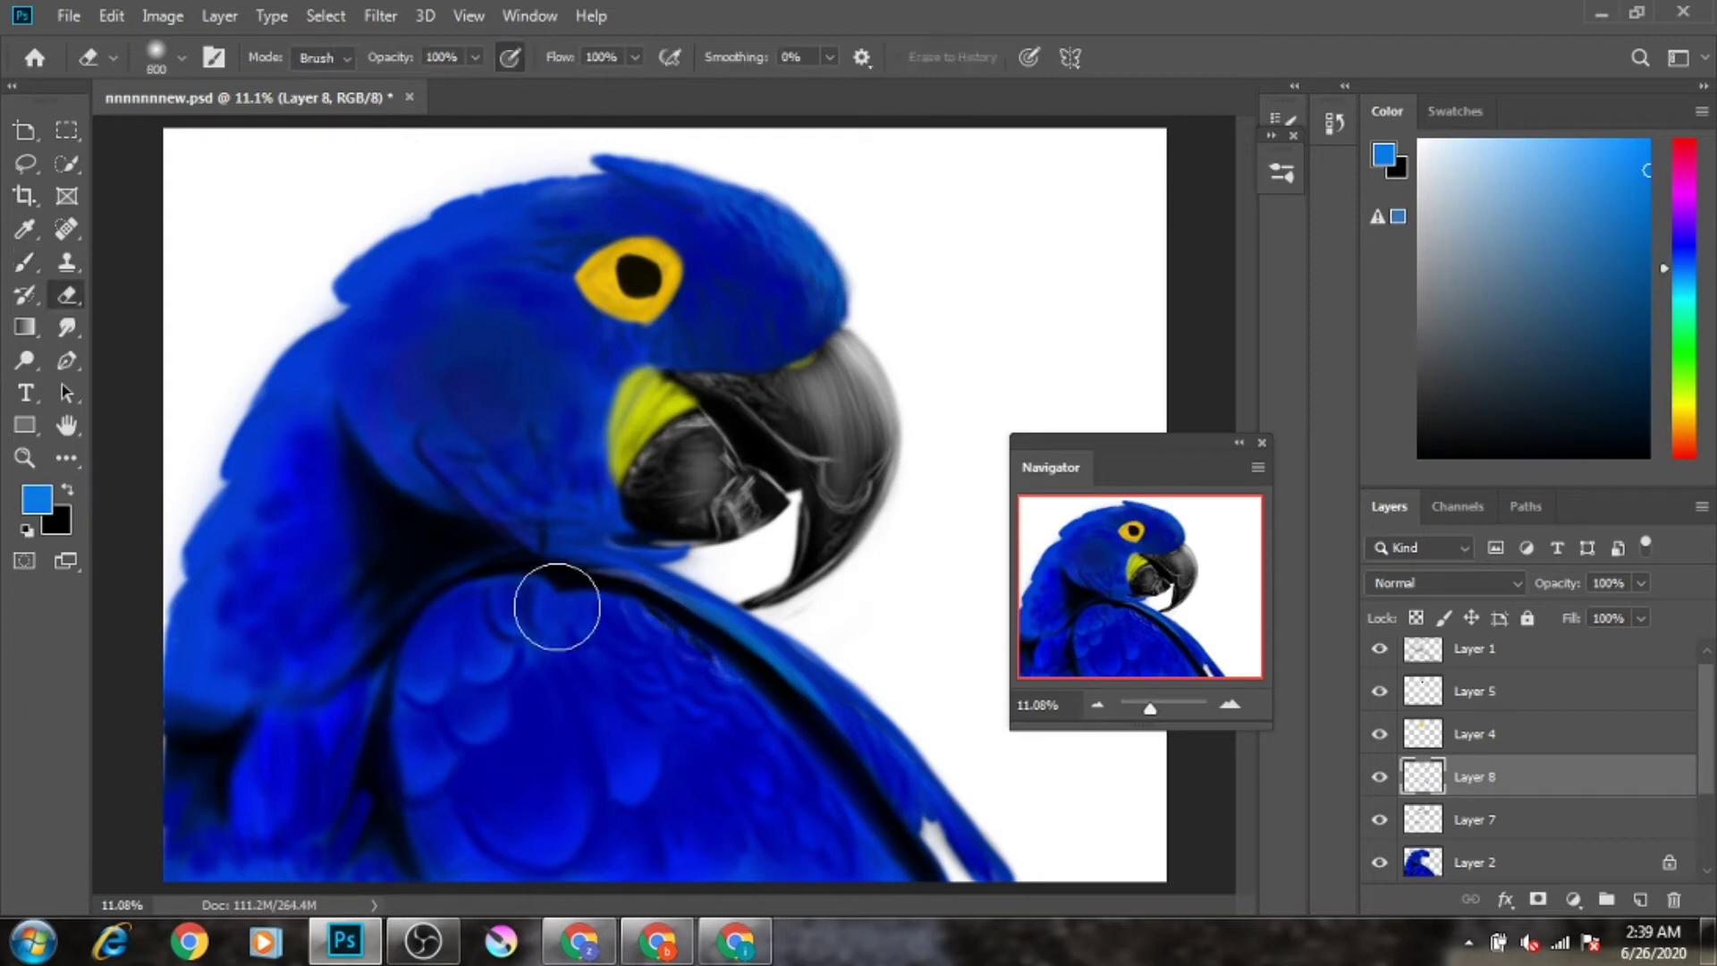
pyautogui.moveTo(556, 602); pyautogui.dragTo(443, 314)
pyautogui.keyDown('alt'); pyautogui.click(356, 439); pyautogui.keyUp('alt')
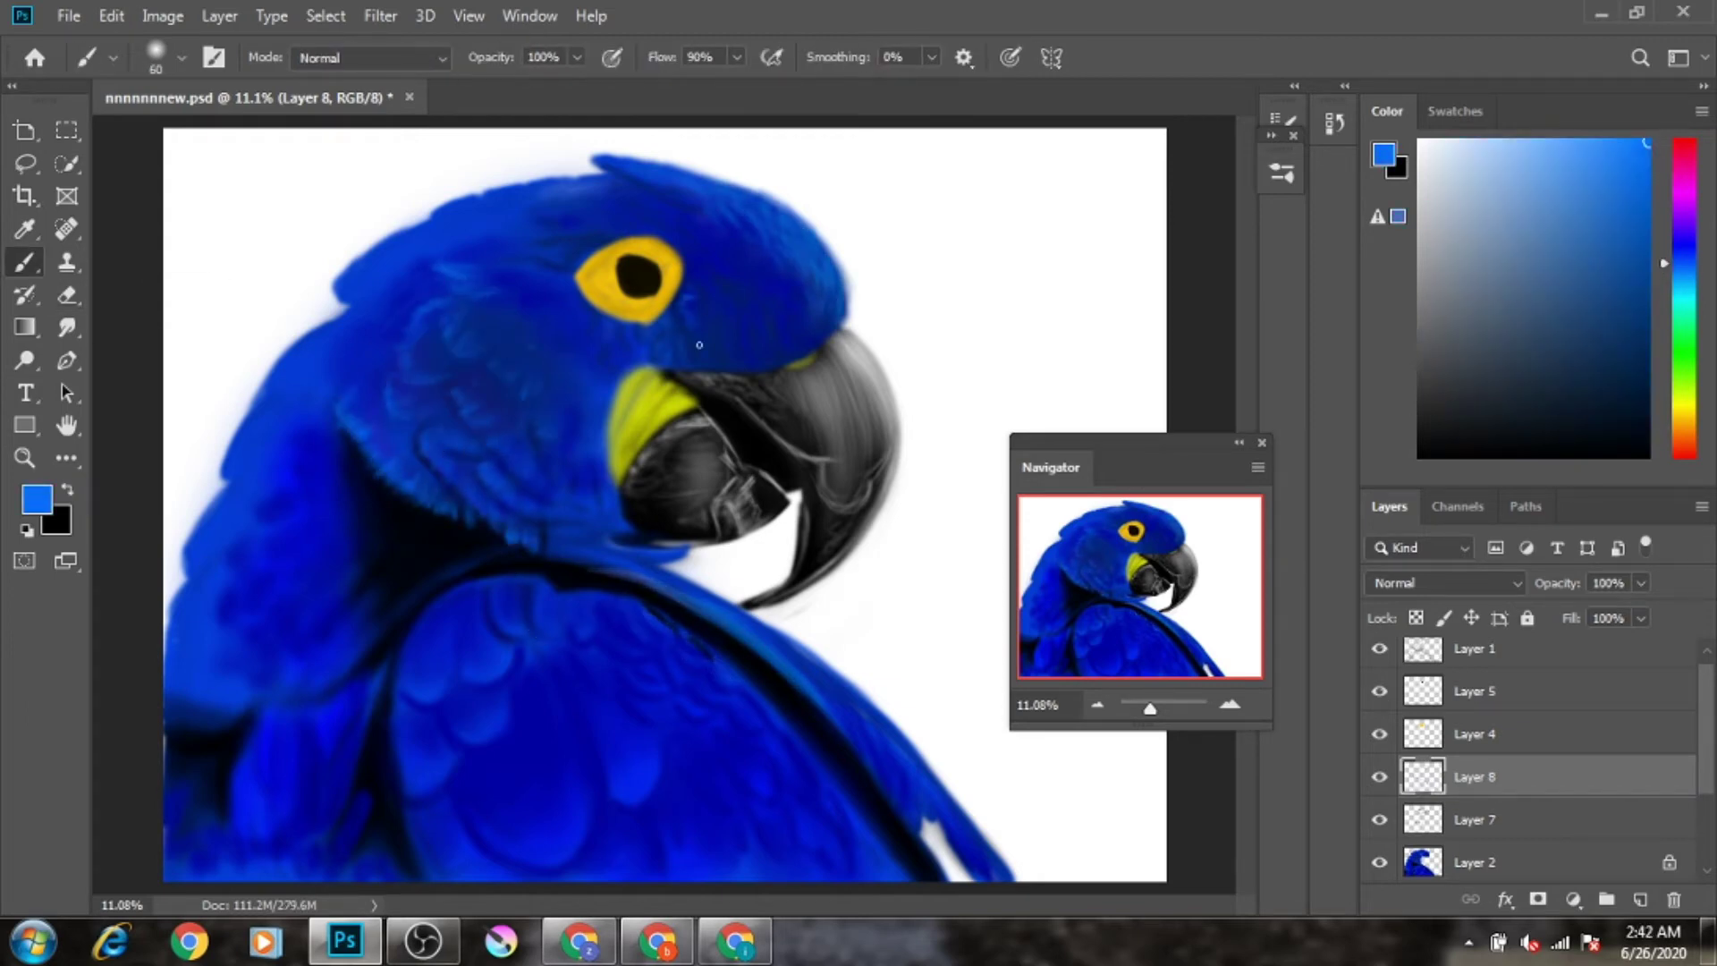
pyautogui.keyDown('alt'); pyautogui.click(760, 536); pyautogui.keyUp('alt')
pyautogui.press(']')
pyautogui.press(']')
pyautogui.press(']')
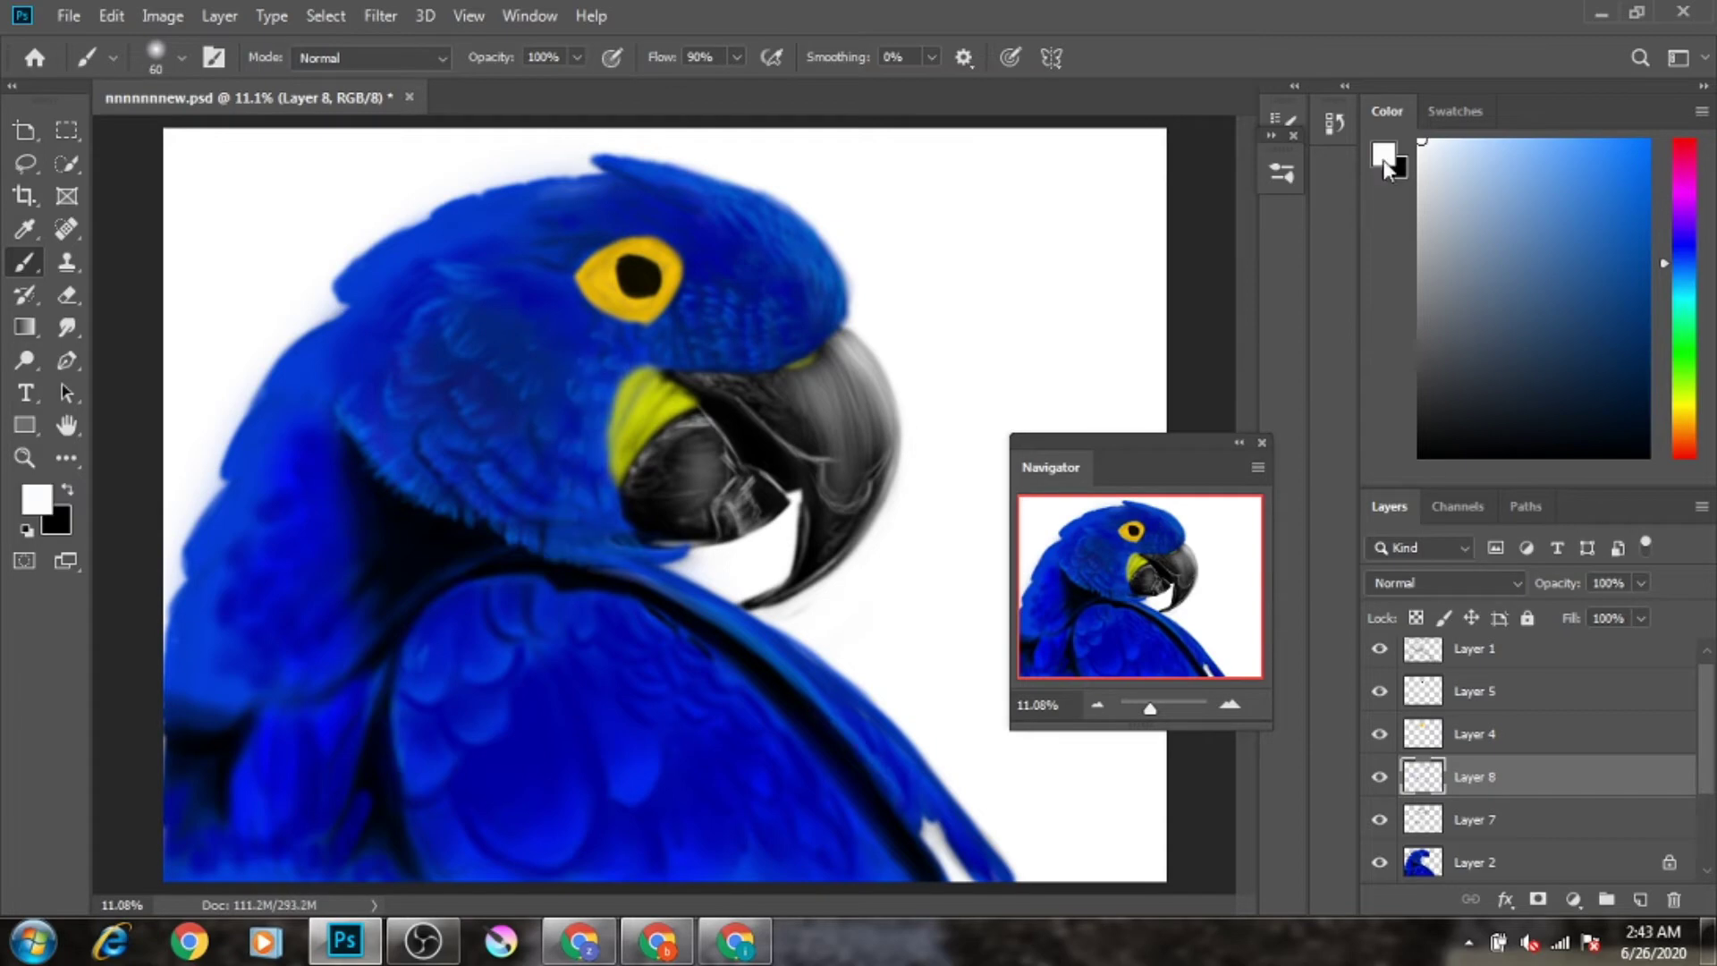
pyautogui.moveTo(626, 572); pyautogui.dragTo(966, 831)
# Step: Sketch darker blue feather strokes across the back and wing with a smaller brush
pyautogui.moveTo(1150, 707); pyautogui.dragTo(1147, 704)
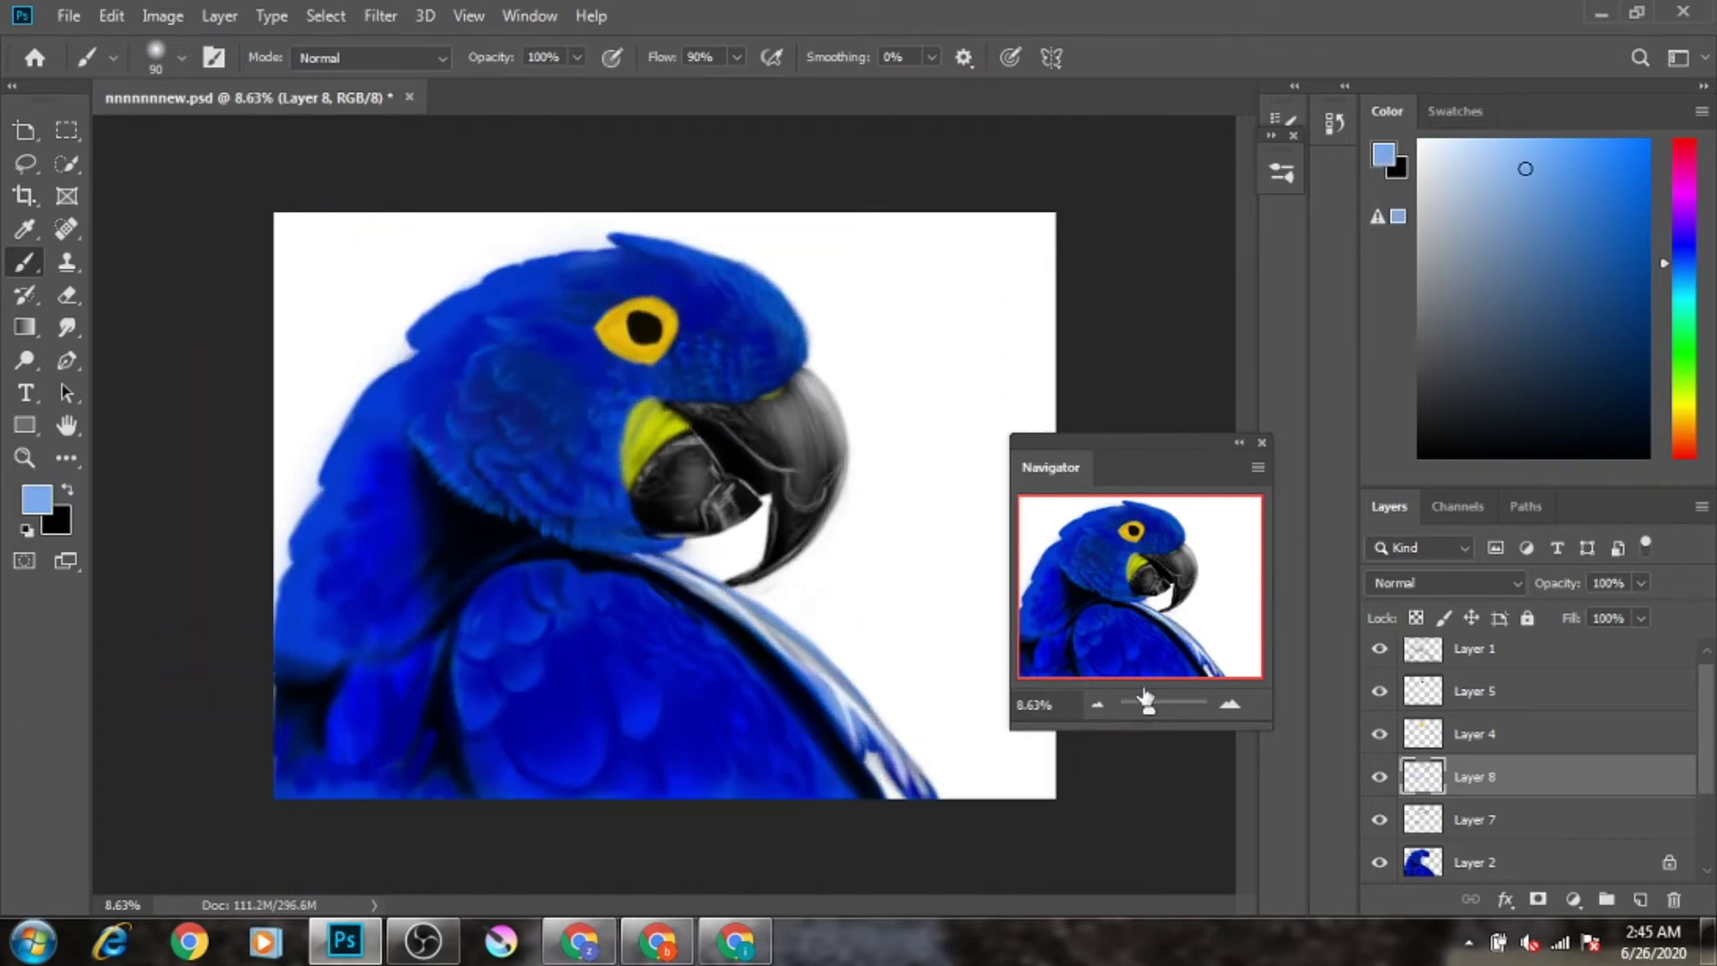
pyautogui.moveTo(840, 563); pyautogui.dragTo(791, 769)
pyautogui.keyDown('alt'); pyautogui.click(760, 626); pyautogui.keyUp('alt')
pyautogui.scroll(3, 675, 525)
pyautogui.press('[')
pyautogui.press('[')
pyautogui.press('[')
pyautogui.moveTo(536, 358); pyautogui.dragTo(716, 501)
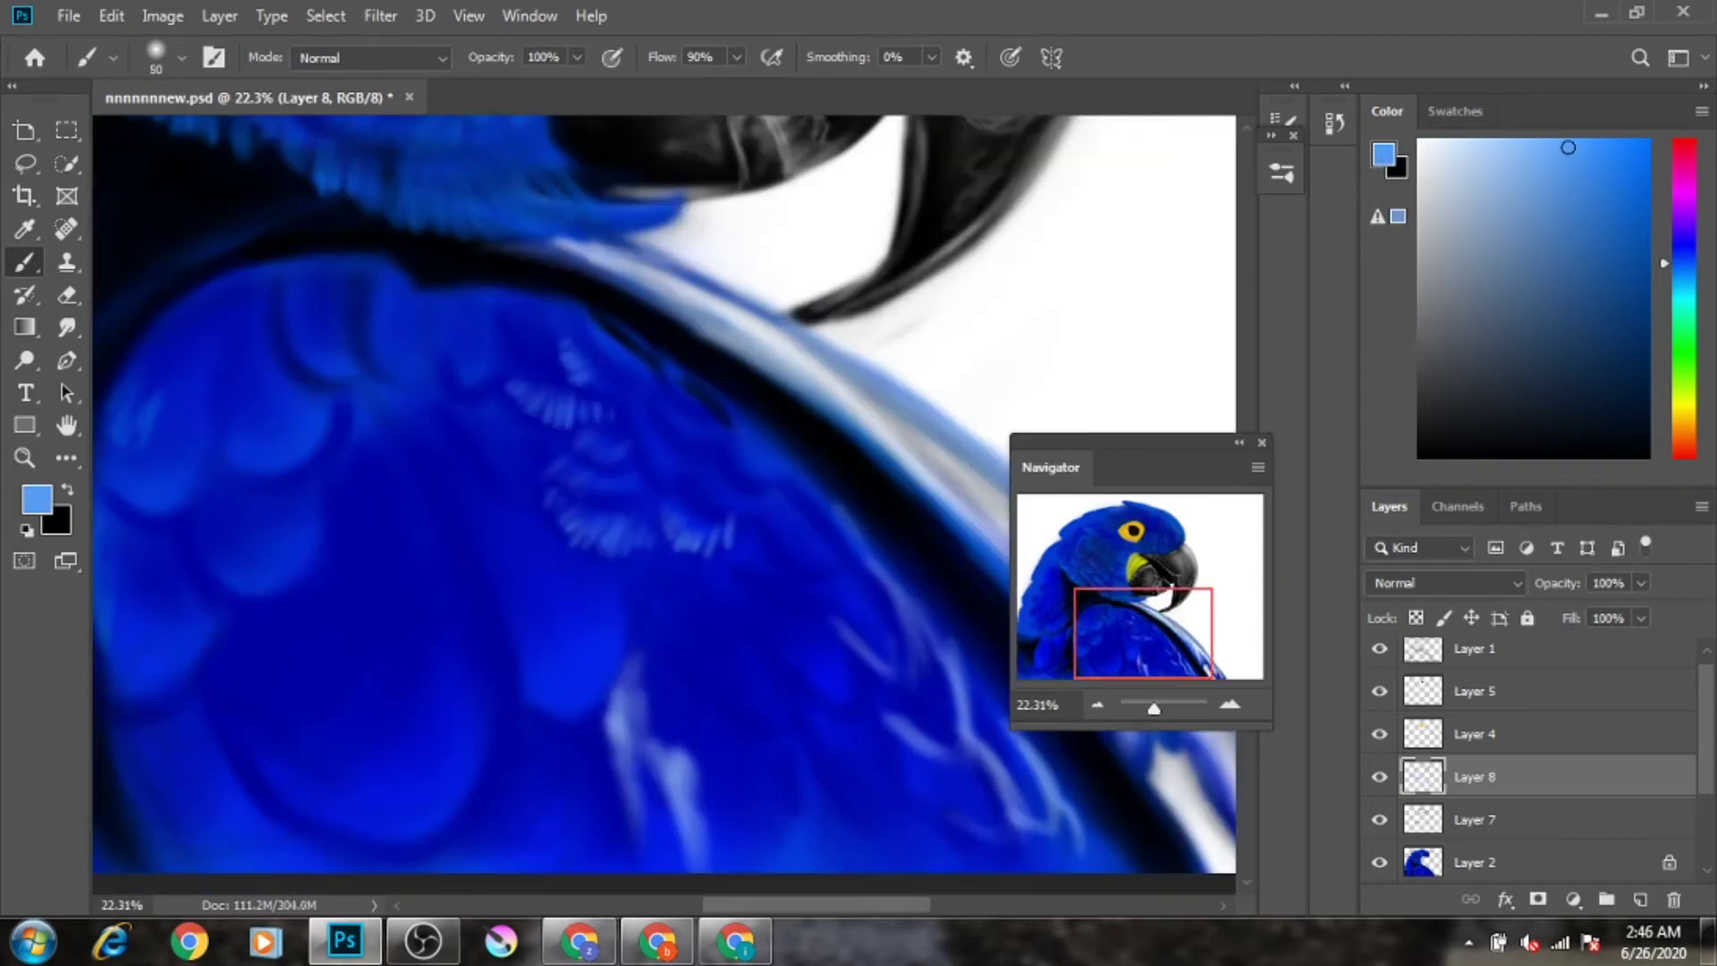
pyautogui.click(1098, 705)
# Step: Enlarge the brush and select Layer 2 for further painting
pyautogui.scroll(2, 733, 841)
pyautogui.press(']')
pyautogui.press(']')
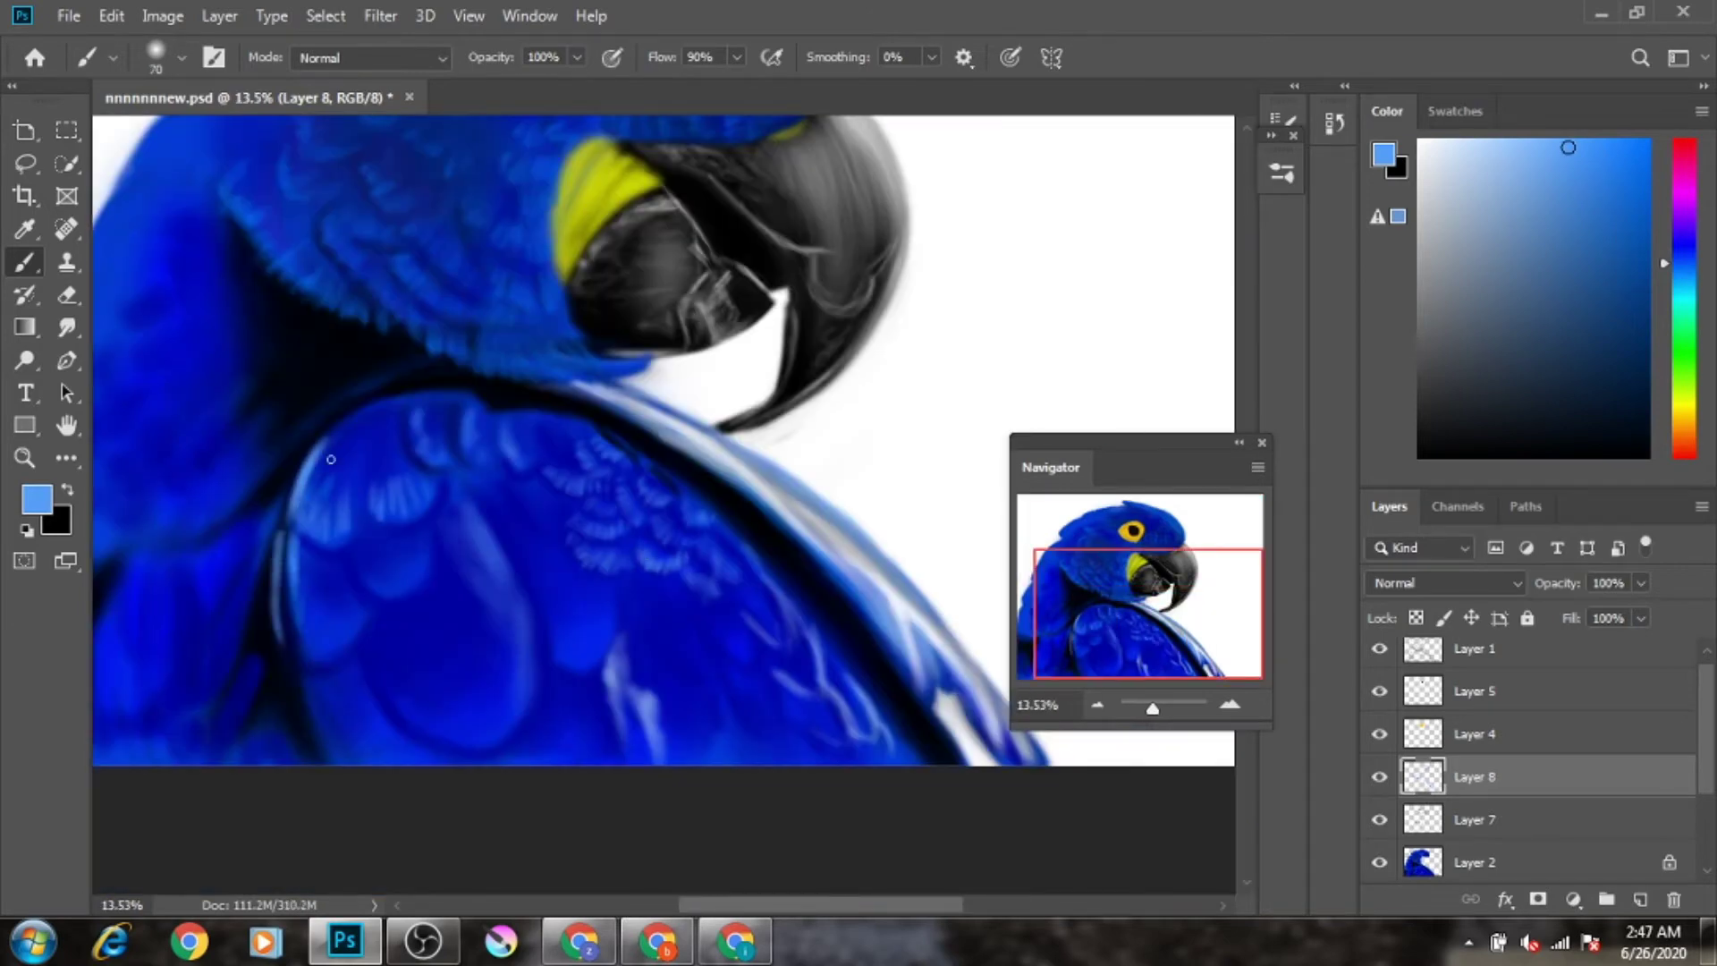
pyautogui.hotkey('alt', ',')
pyautogui.keyDown('alt'); pyautogui.click(397, 722); pyautogui.keyUp('alt')
pyautogui.press(']')
pyautogui.press(']')
pyautogui.press(']')
pyautogui.scroll(-2, 397, 722)
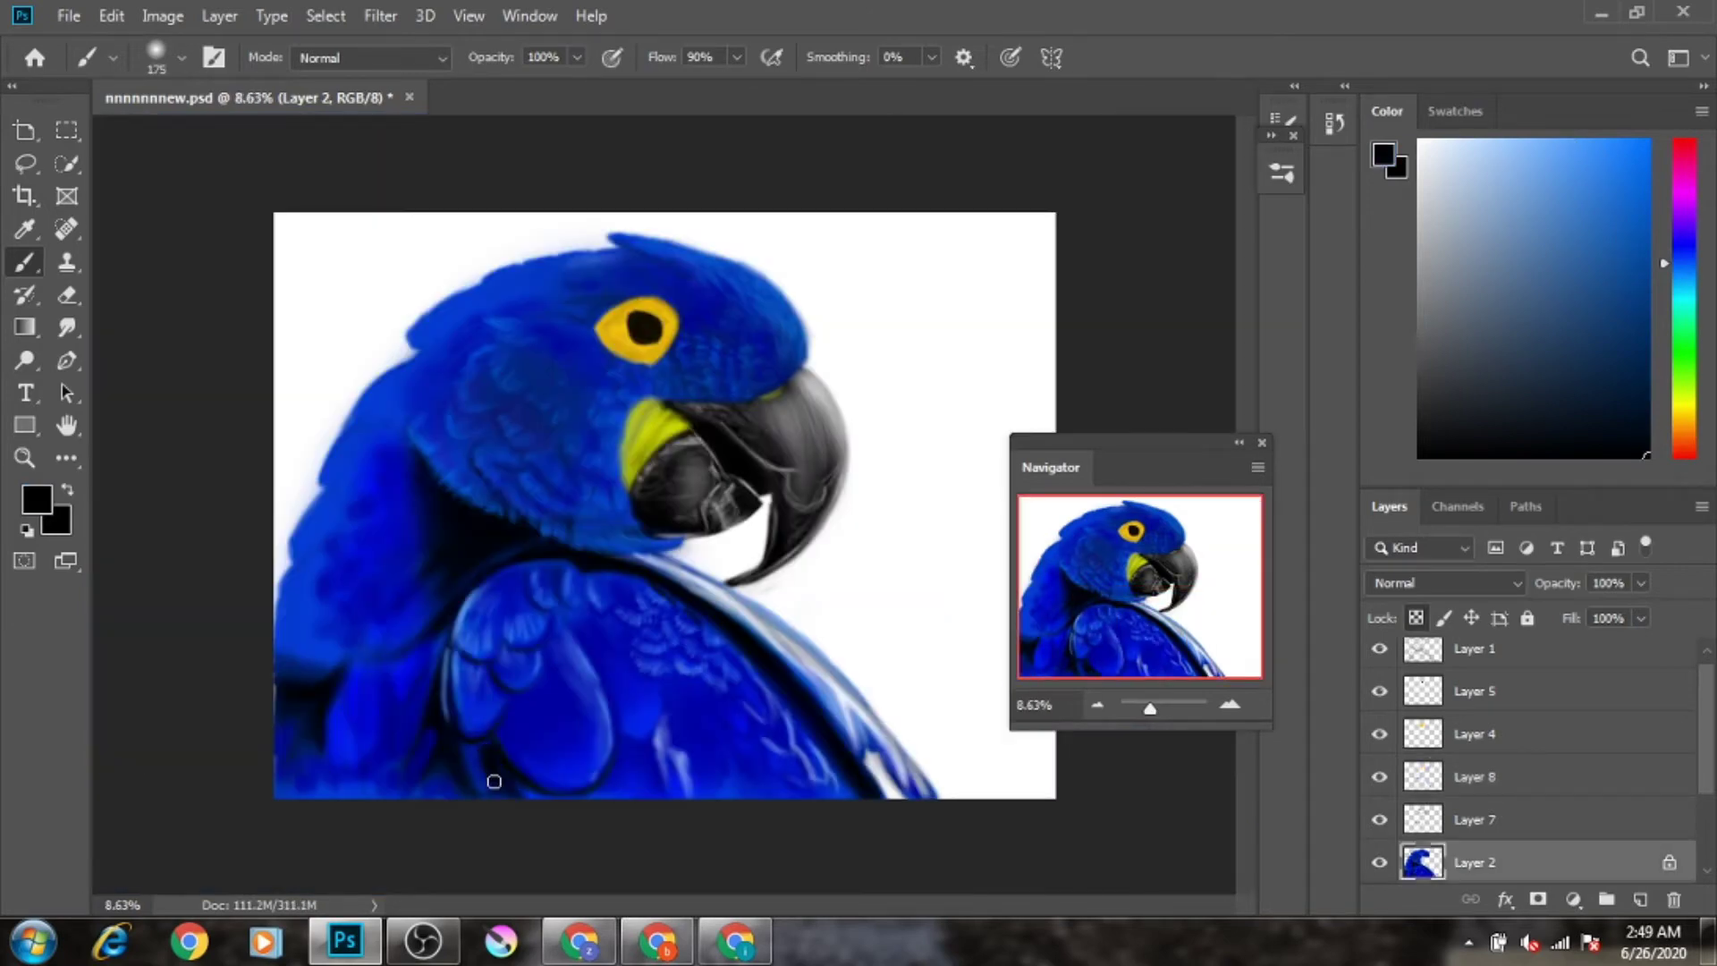
# Step: Pick saturated navy blues and enlarge the brush for wing and neck shading
pyautogui.scroll(3, 662, 443)
pyautogui.scroll(-3, 661, 443)
pyautogui.keyDown('alt'); pyautogui.click(501, 483); pyautogui.keyUp('alt')
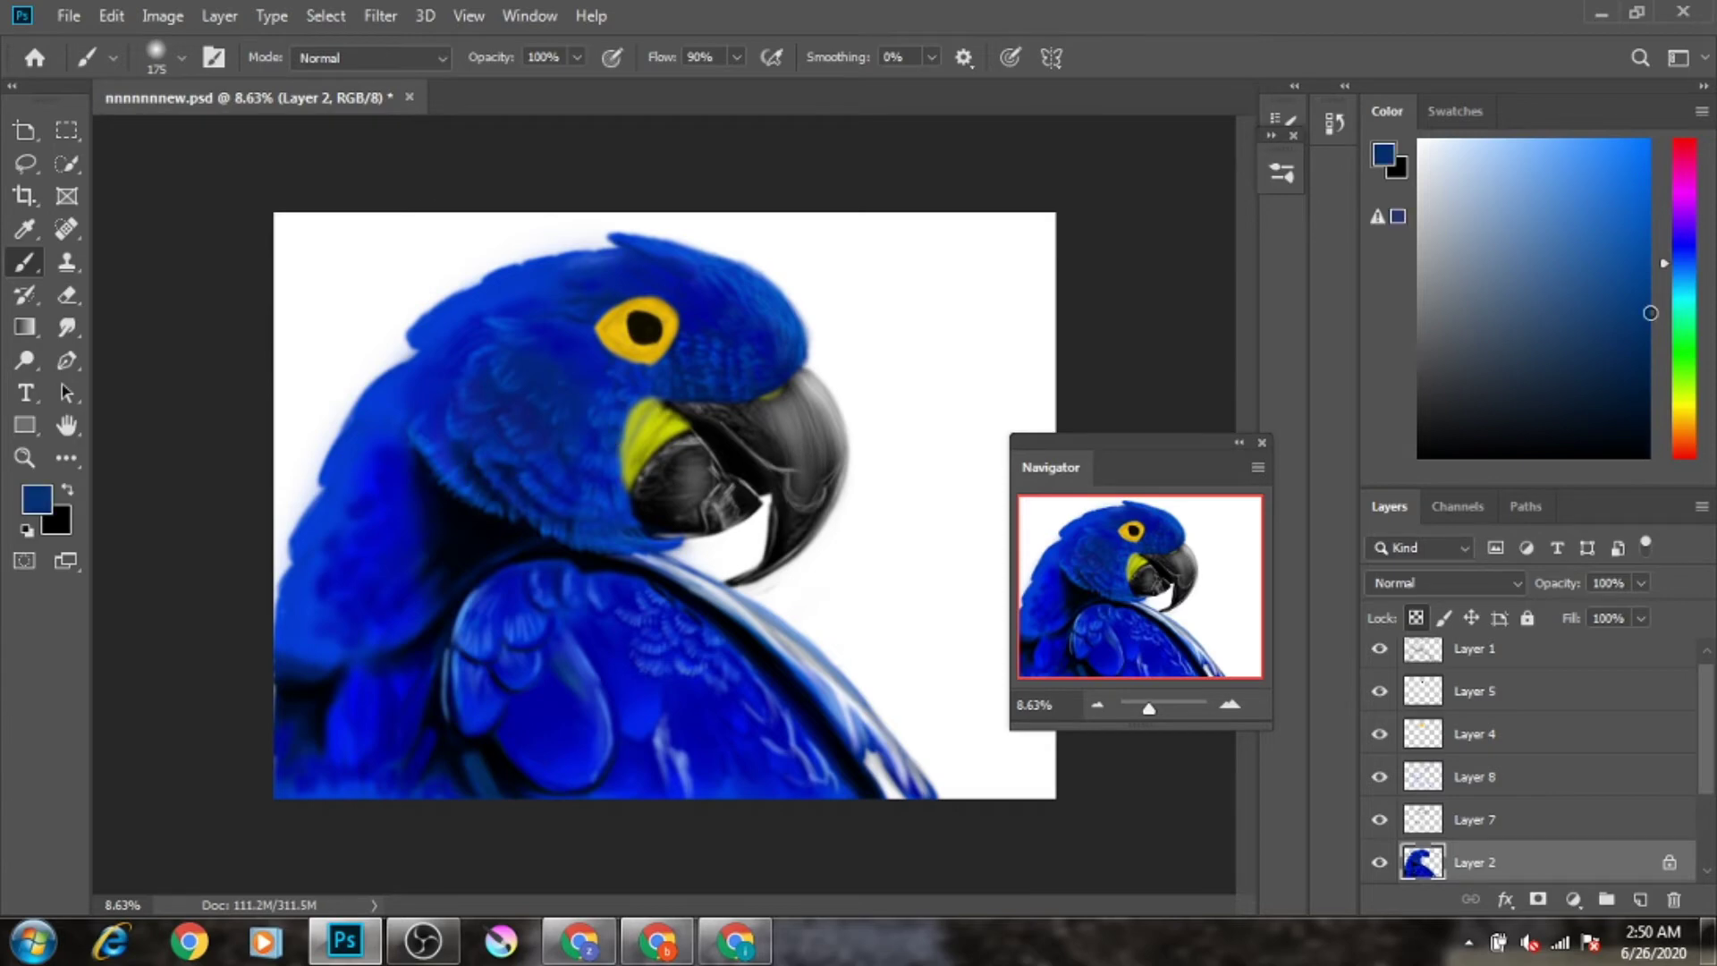
pyautogui.press(']')
pyautogui.press(']')
pyautogui.keyDown('alt'); pyautogui.click(548, 706); pyautogui.keyUp('alt')
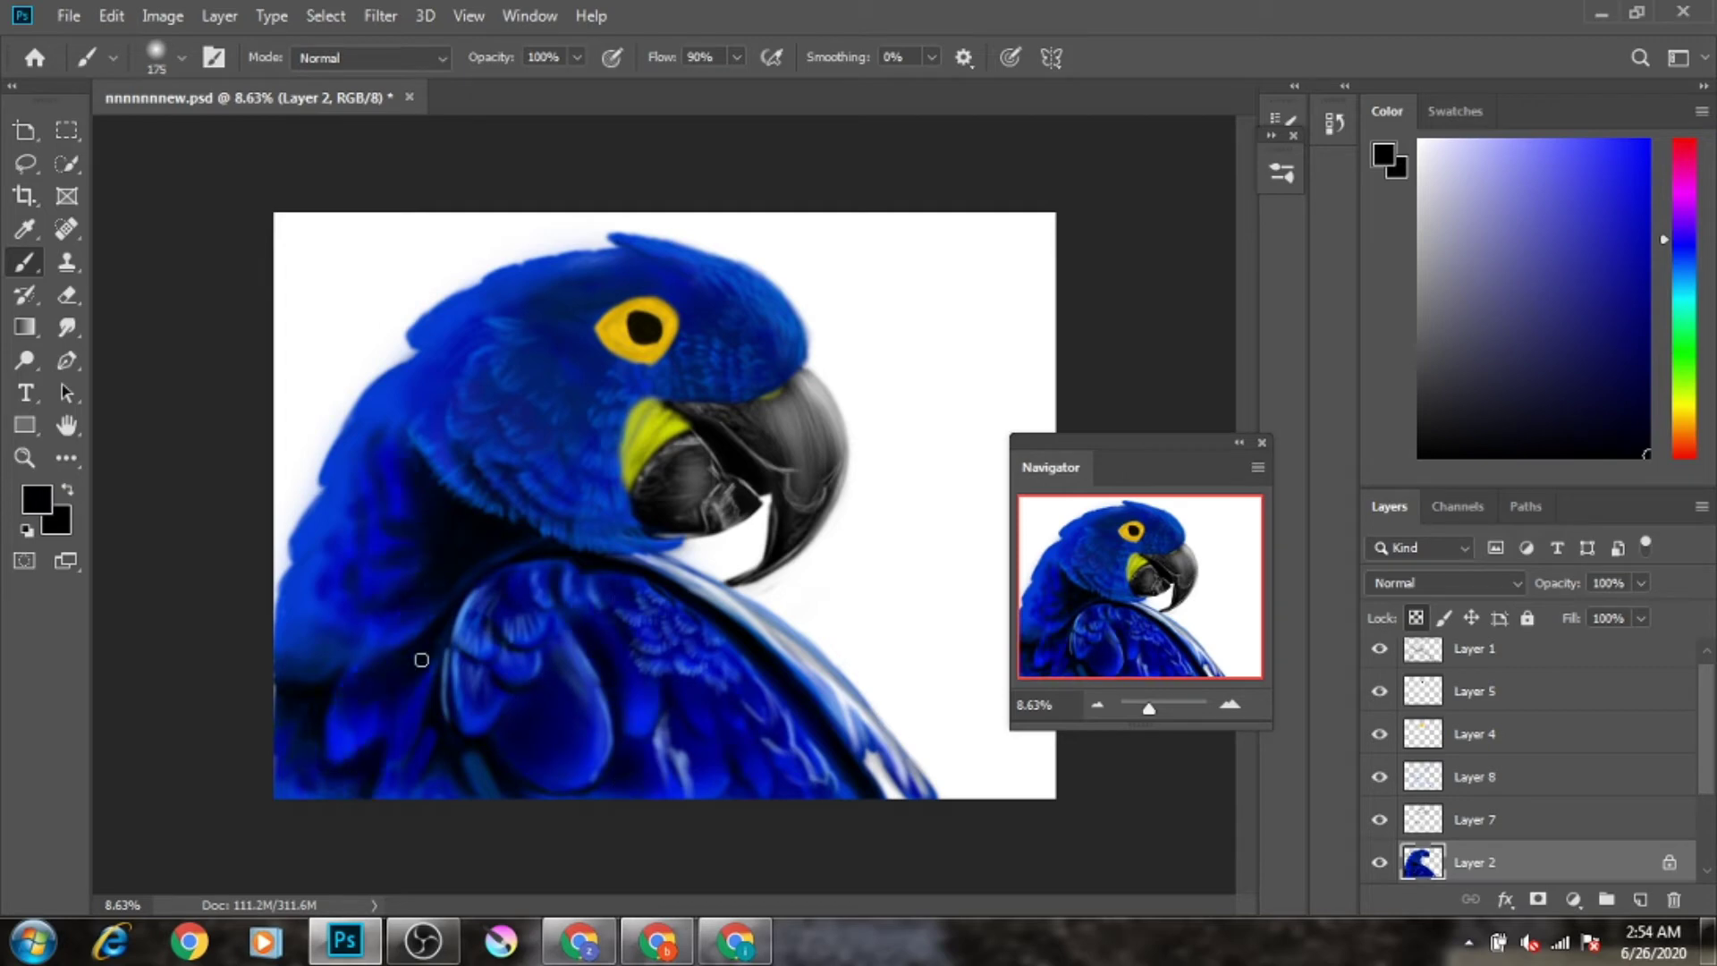
pyautogui.scroll(-2, 421, 659)
pyautogui.hotkey('alt', ']')
# Step: Paint pale white strokes across the top of the head on Layer 2
pyautogui.keyDown('alt'); pyautogui.click(439, 554); pyautogui.keyUp('alt')
pyautogui.scroll(1, 450, 495)
pyautogui.keyDown('alt'); pyautogui.click(438, 501); pyautogui.keyUp('alt')
pyautogui.hotkey('alt', '[')
pyautogui.hotkey('alt', '[')
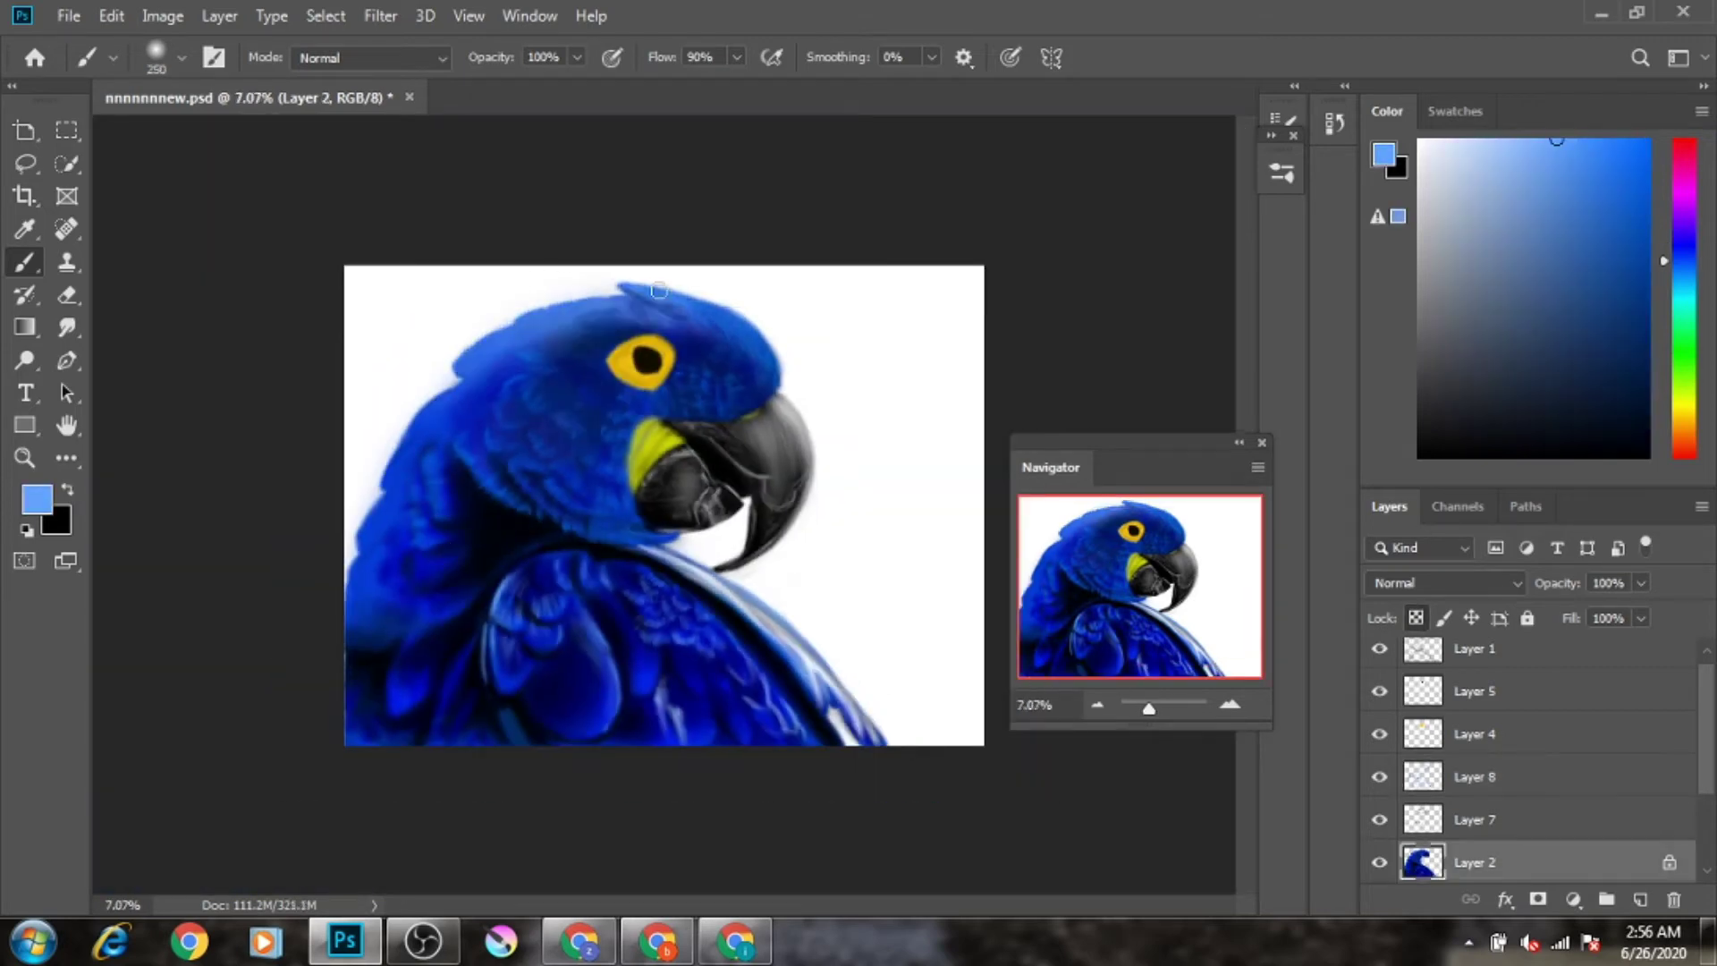
pyautogui.keyDown('alt'); pyautogui.click(680, 286); pyautogui.keyUp('alt')
pyautogui.press('[')
pyautogui.press('[')
pyautogui.press('[')
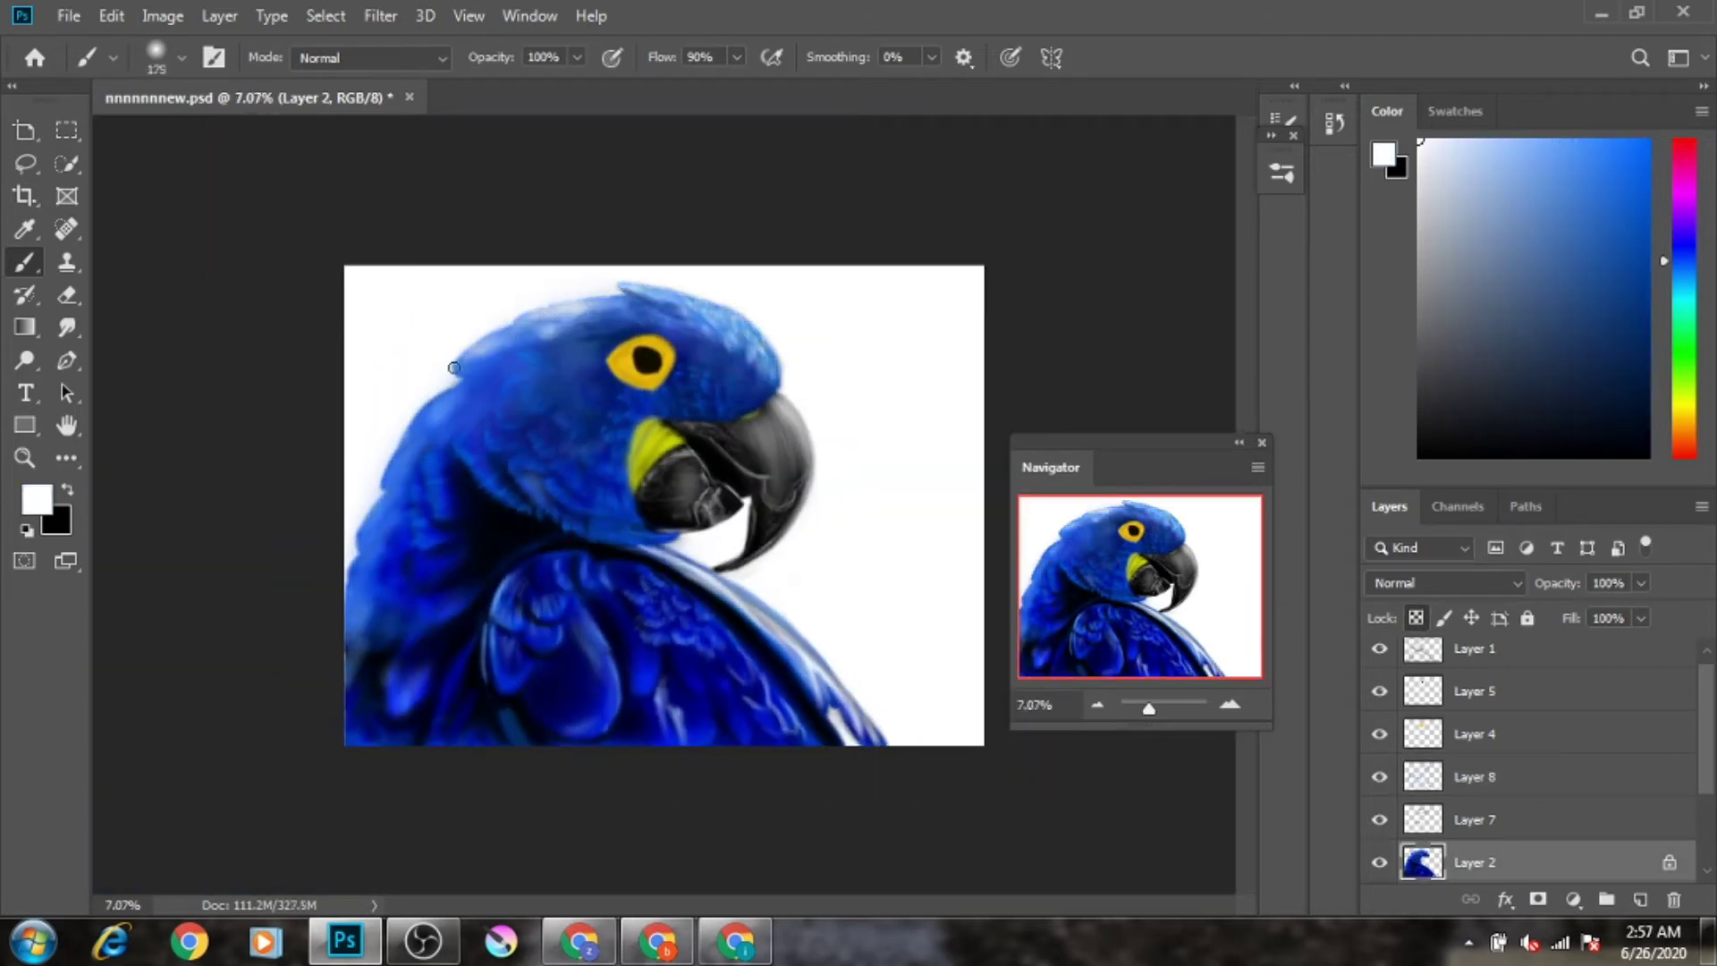
pyautogui.moveTo(733, 322); pyautogui.dragTo(385, 483)
# Step: Sample the blue from the macaw's head and shrink the brush
pyautogui.scroll(2, 665, 508)
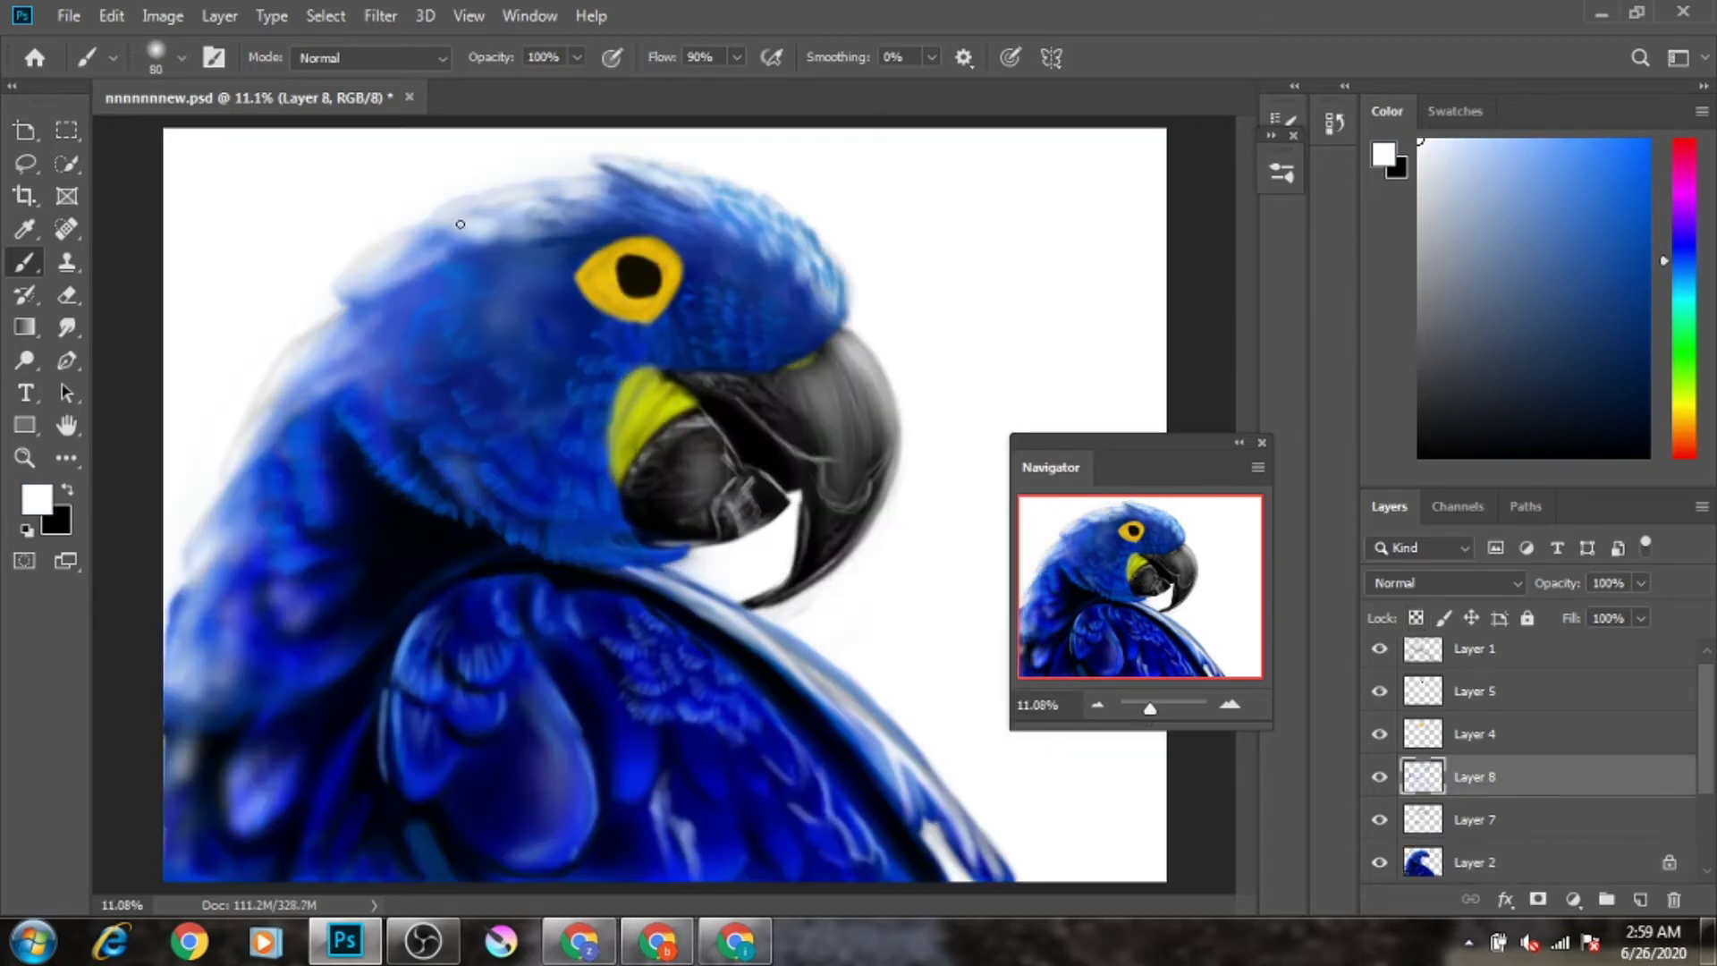
pyautogui.keyDown('alt'); pyautogui.click(548, 292); pyautogui.keyUp('alt')
pyautogui.press('[')
pyautogui.press('[')
pyautogui.press('[')
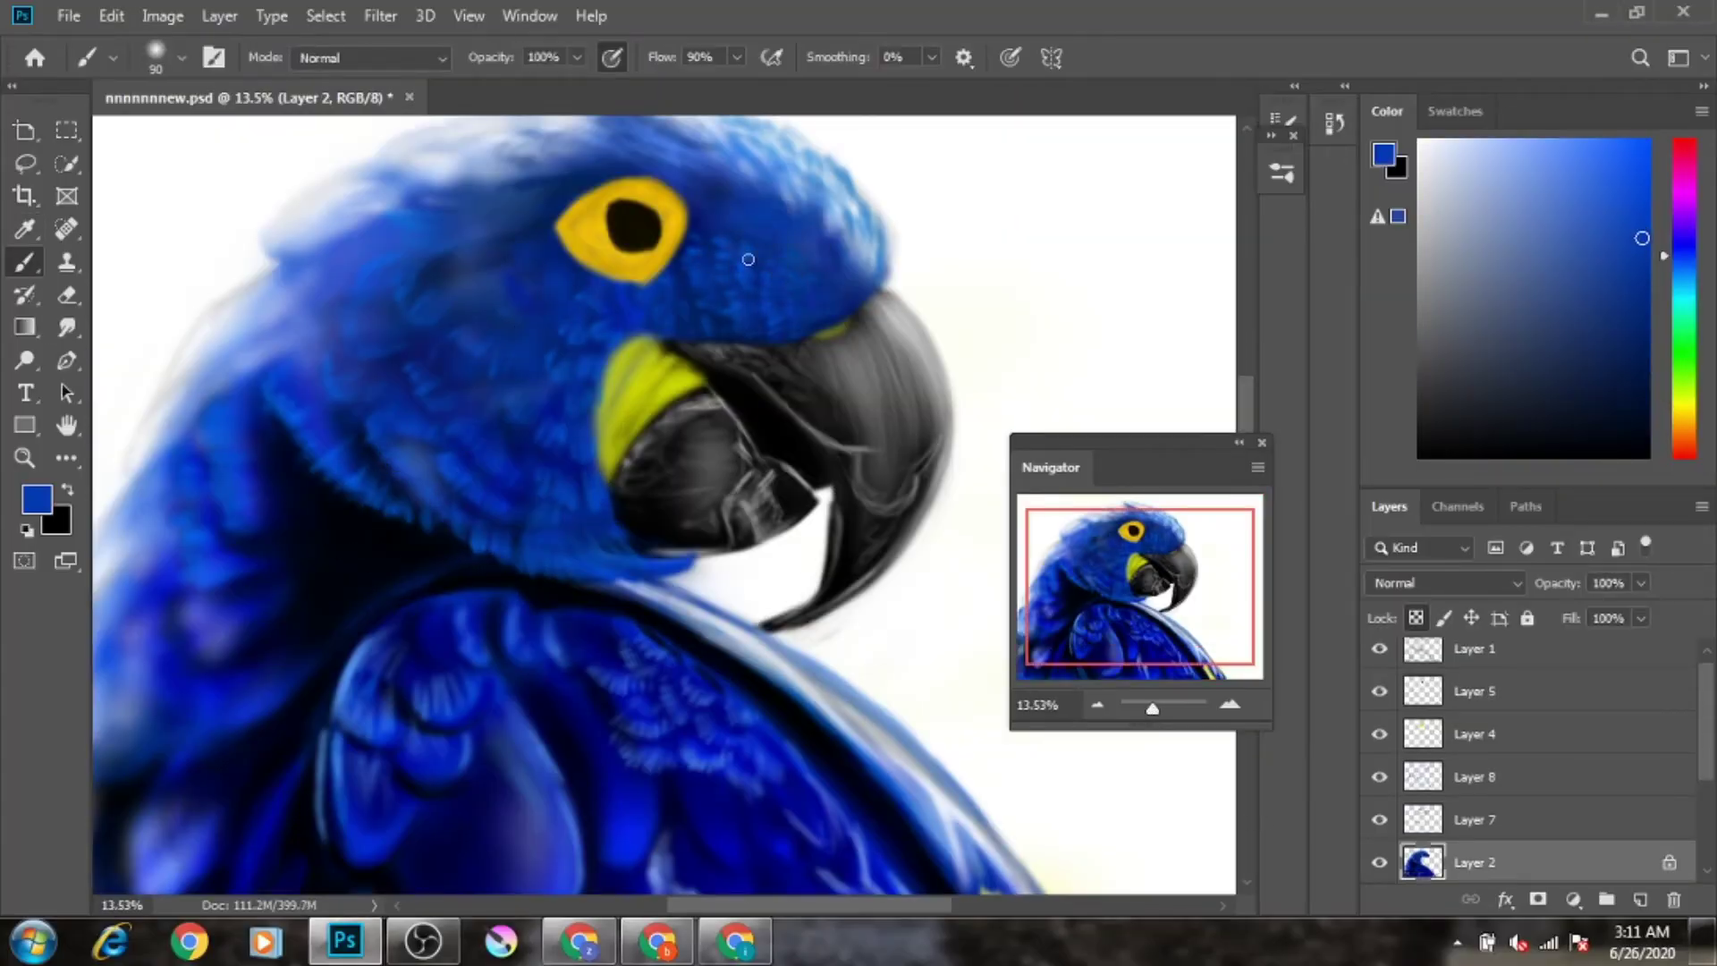
pyautogui.keyDown('alt'); pyautogui.click(292, 394); pyautogui.keyUp('alt')
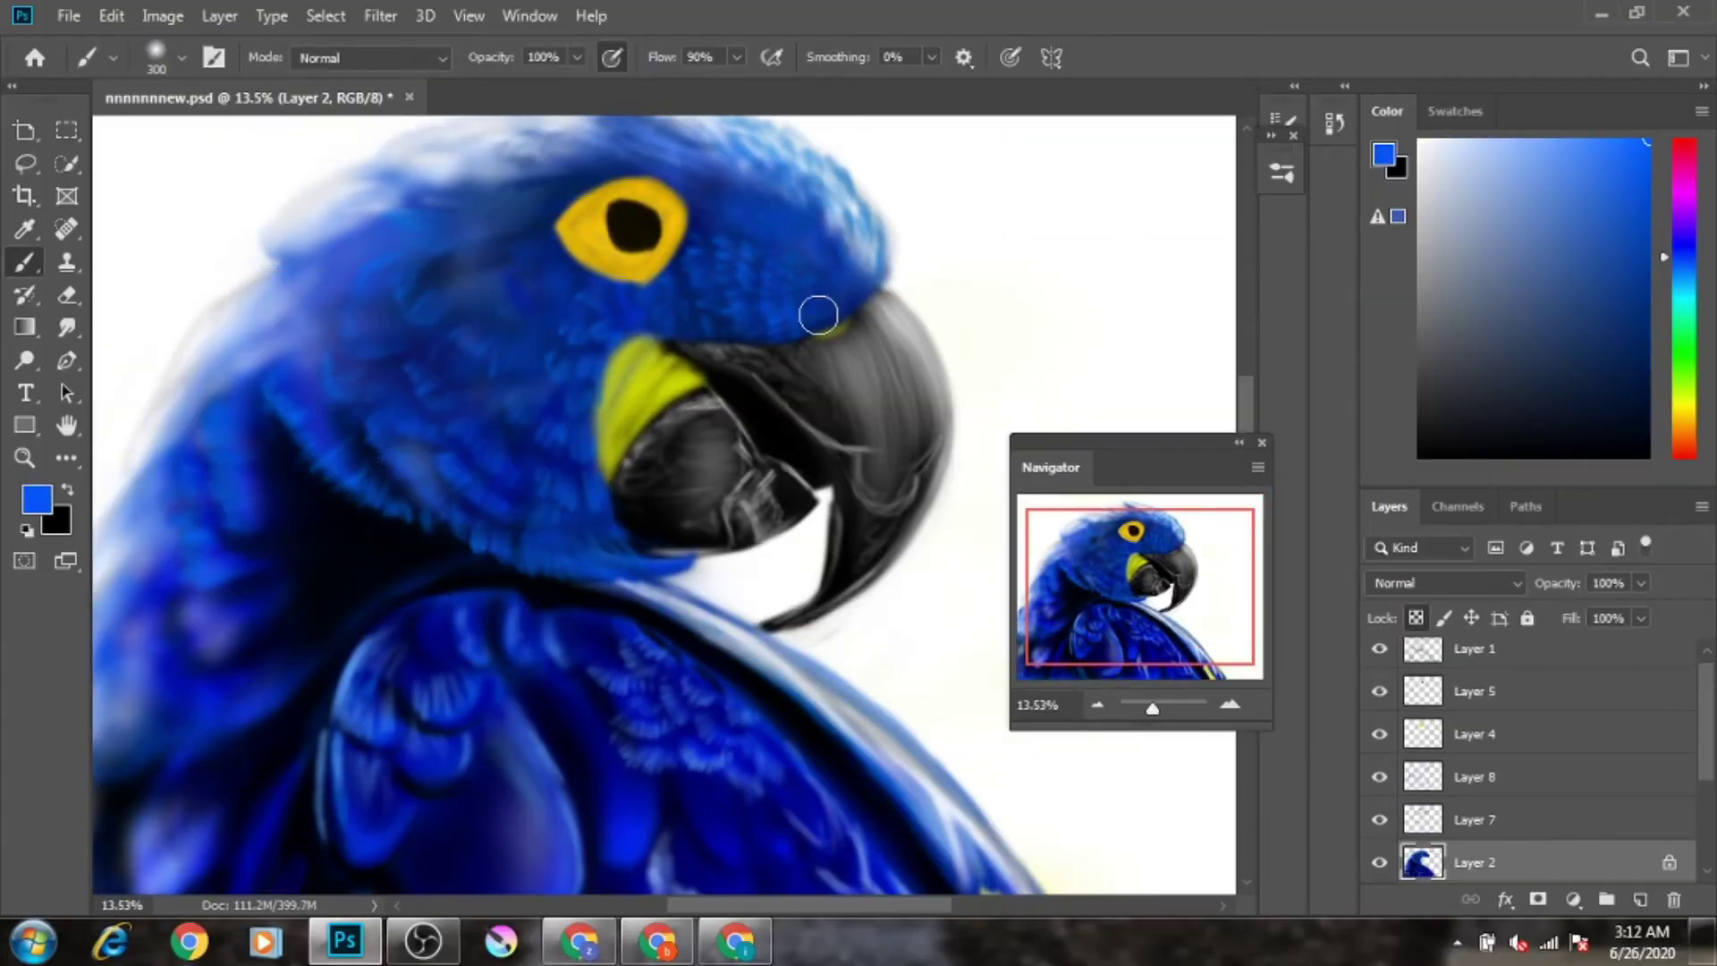
pyautogui.press('[')
pyautogui.scroll(-3, 666, 434)
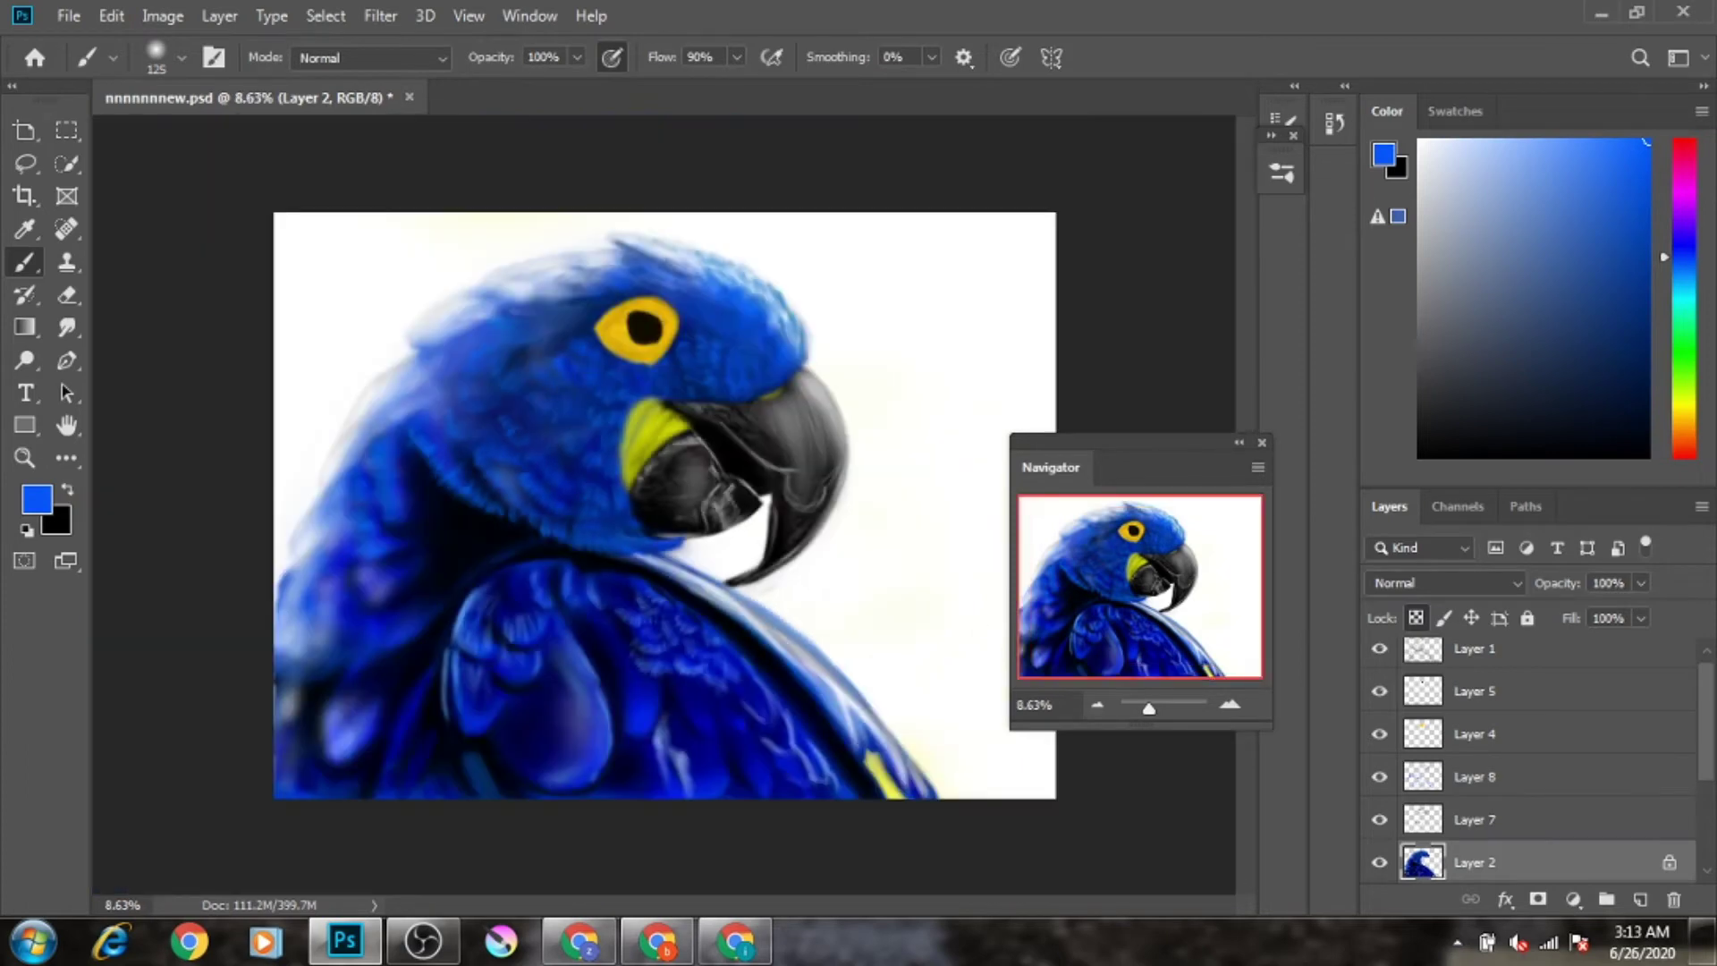
# Step: Paint lighter blue strokes over the wing feathers, up toward the neck and across the cheek
pyautogui.moveTo(474, 626)
pyautogui.mouseDown()
pyautogui.moveTo(598, 652)
pyautogui.moveTo(548, 686)
pyautogui.mouseUp()
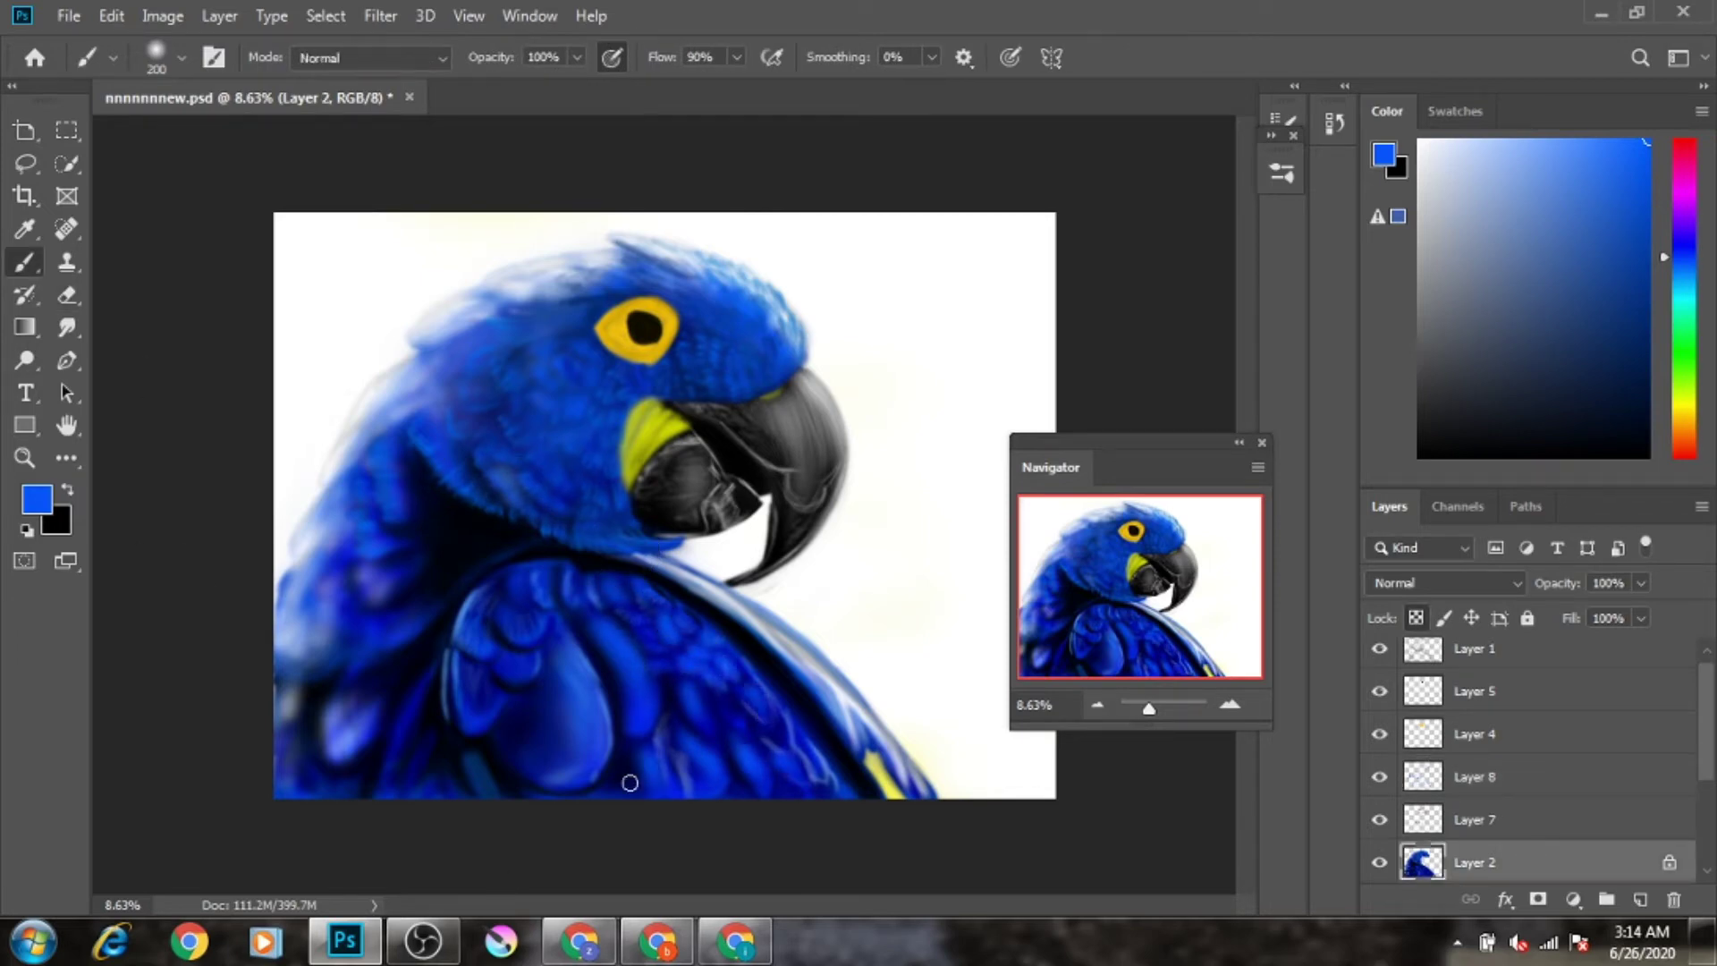
pyautogui.moveTo(388, 673); pyautogui.dragTo(453, 556)
pyautogui.moveTo(1150, 708); pyautogui.dragTo(1129, 706)
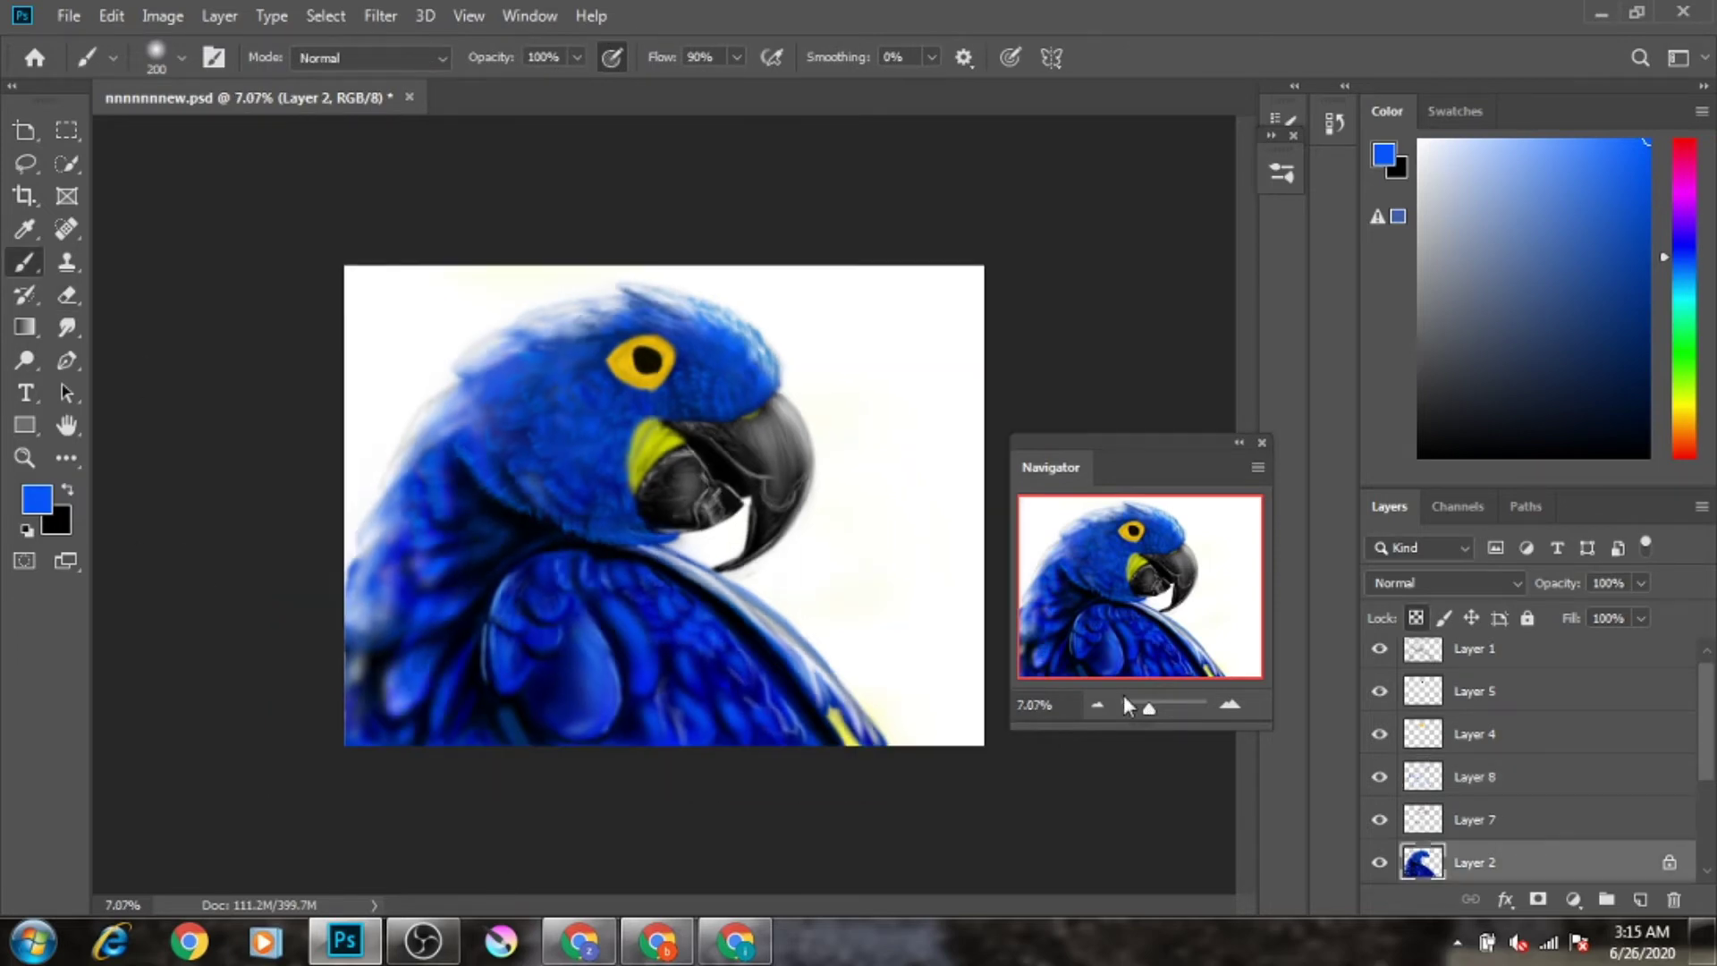
pyautogui.moveTo(619, 446); pyautogui.dragTo(468, 586)
pyautogui.press('[')
pyautogui.press('[')
pyautogui.press('[')
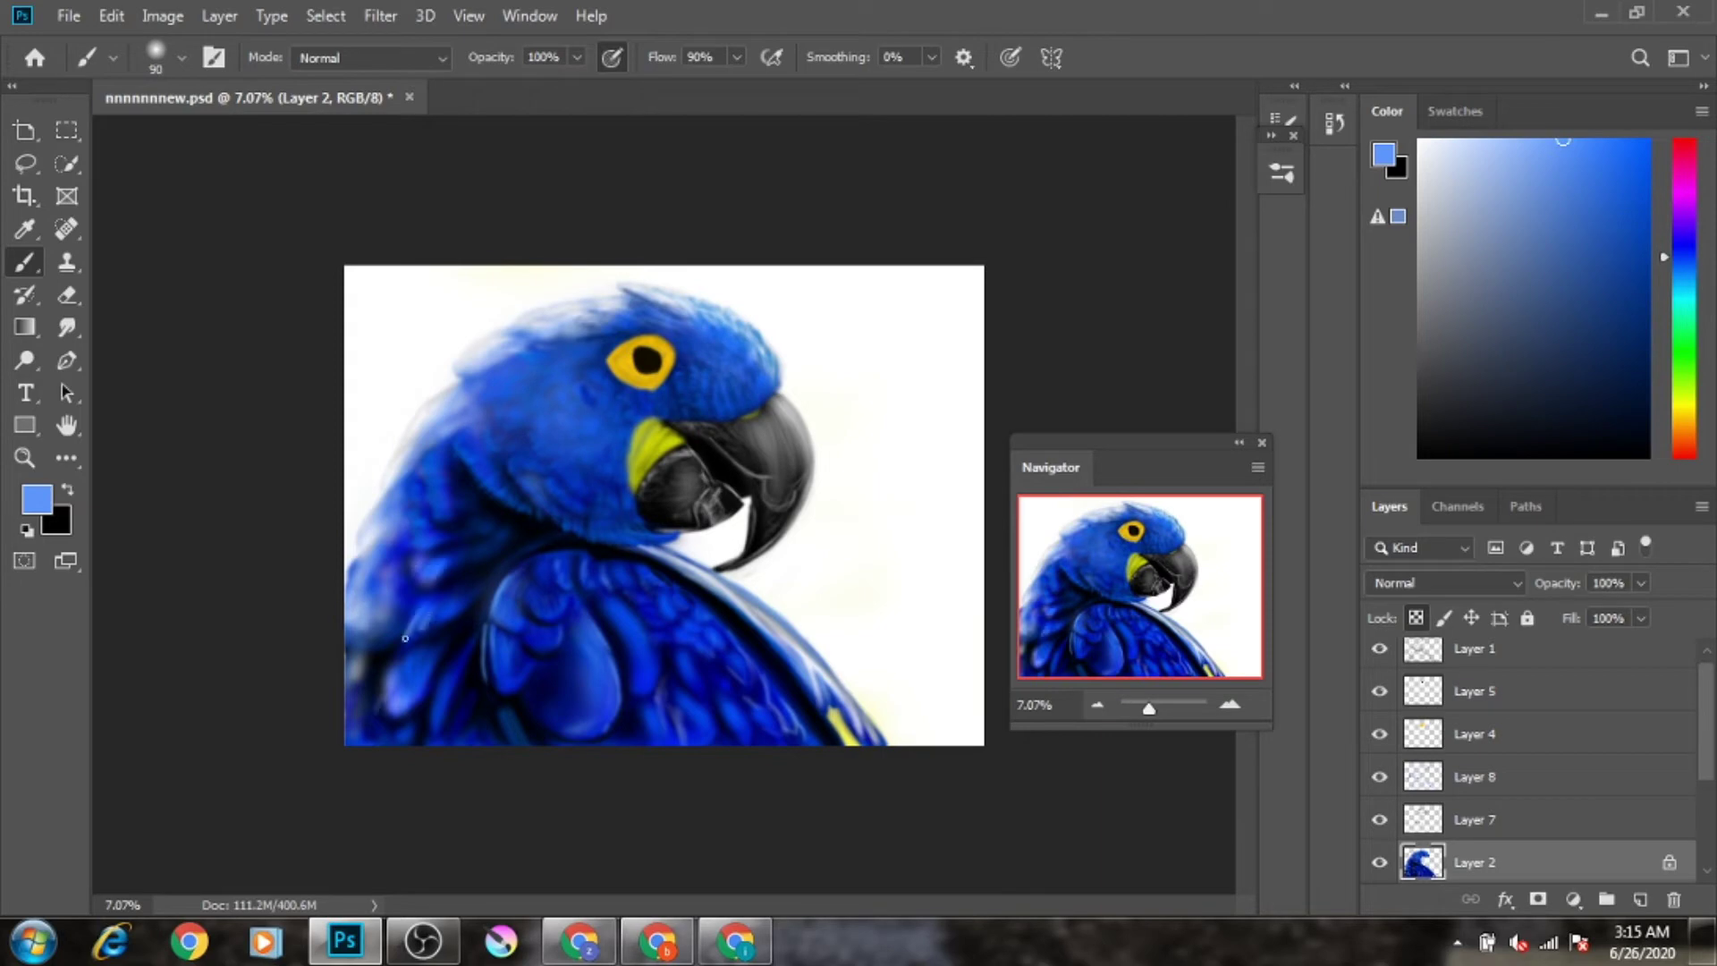
pyautogui.click(1476, 776)
# Step: Zoom in on the head and eye, return to the Brush, and choose dark navy, periwinkle and saturated blues
pyautogui.press('[')
pyautogui.press('[')
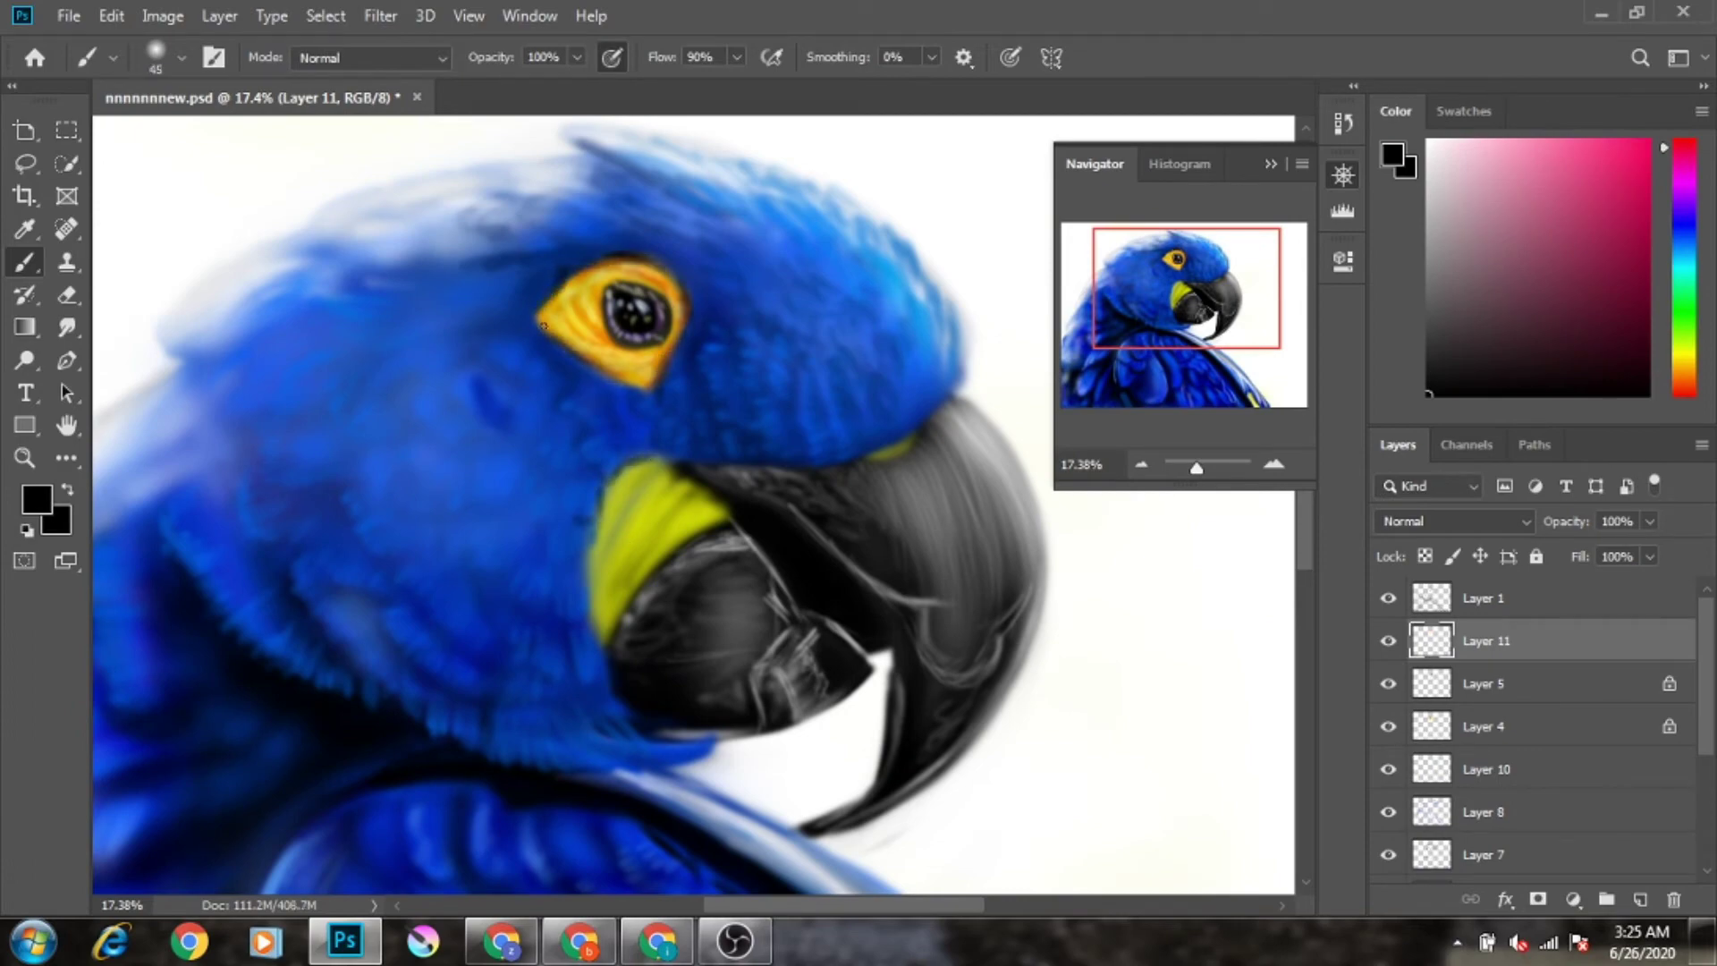
pyautogui.moveTo(1198, 467); pyautogui.dragTo(1200, 467)
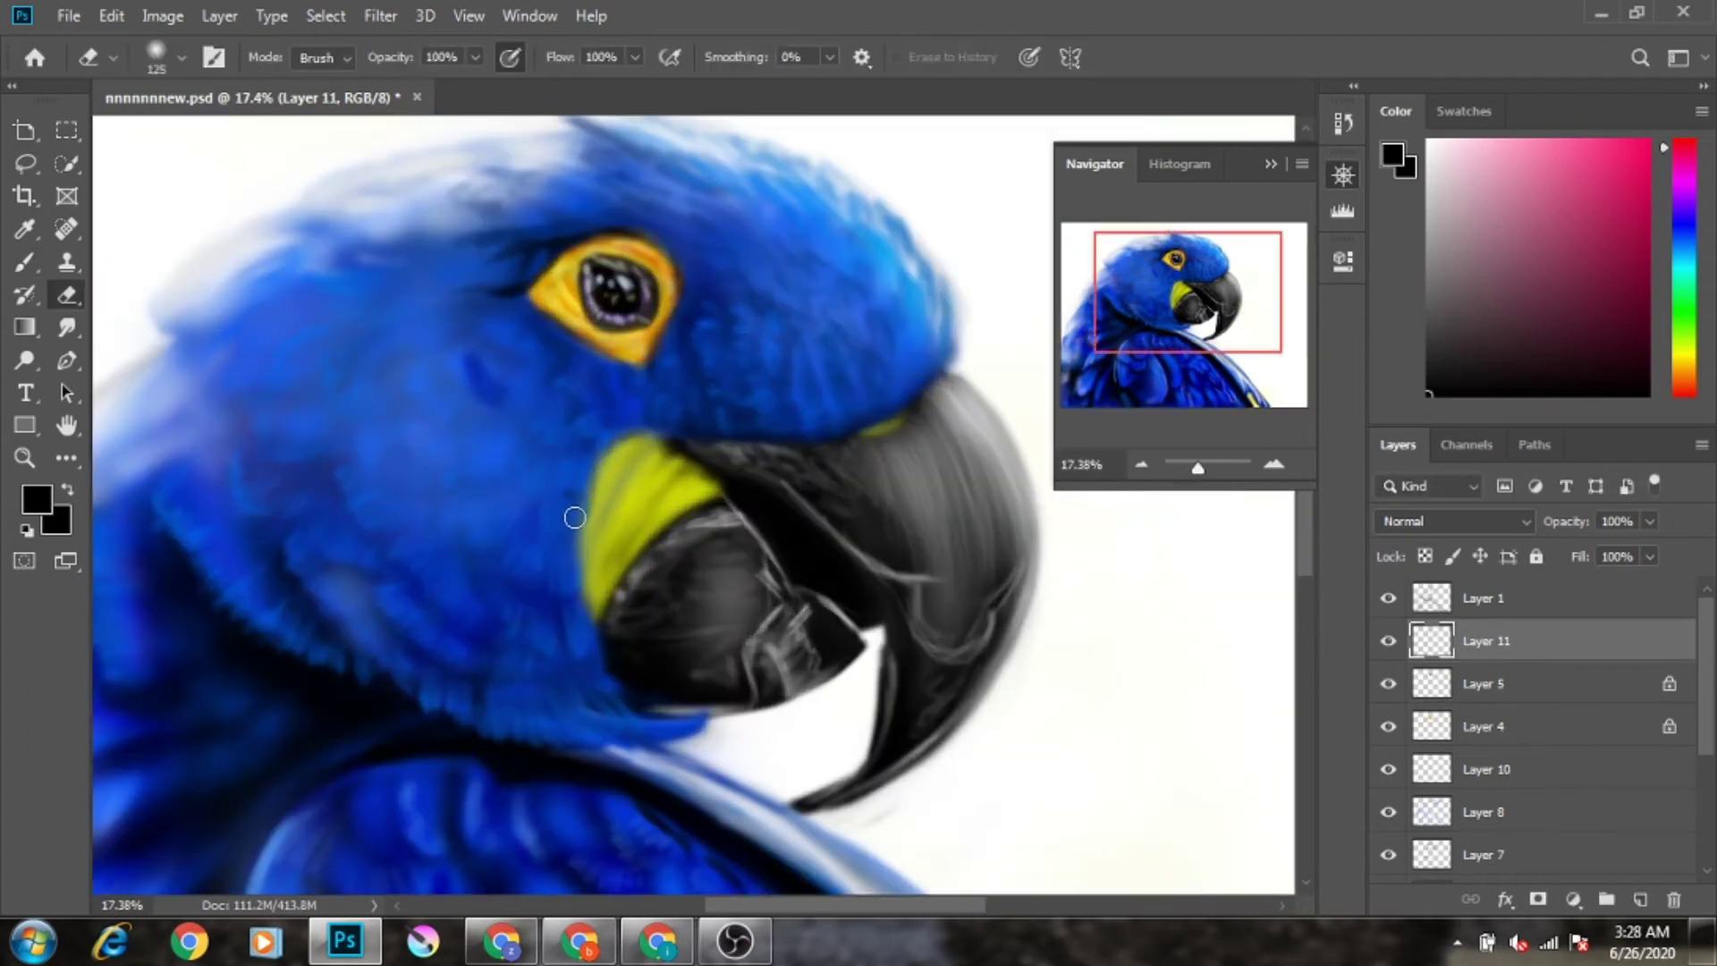
pyautogui.press('b')
pyautogui.keyDown('alt'); pyautogui.click(669, 334); pyautogui.keyUp('alt')
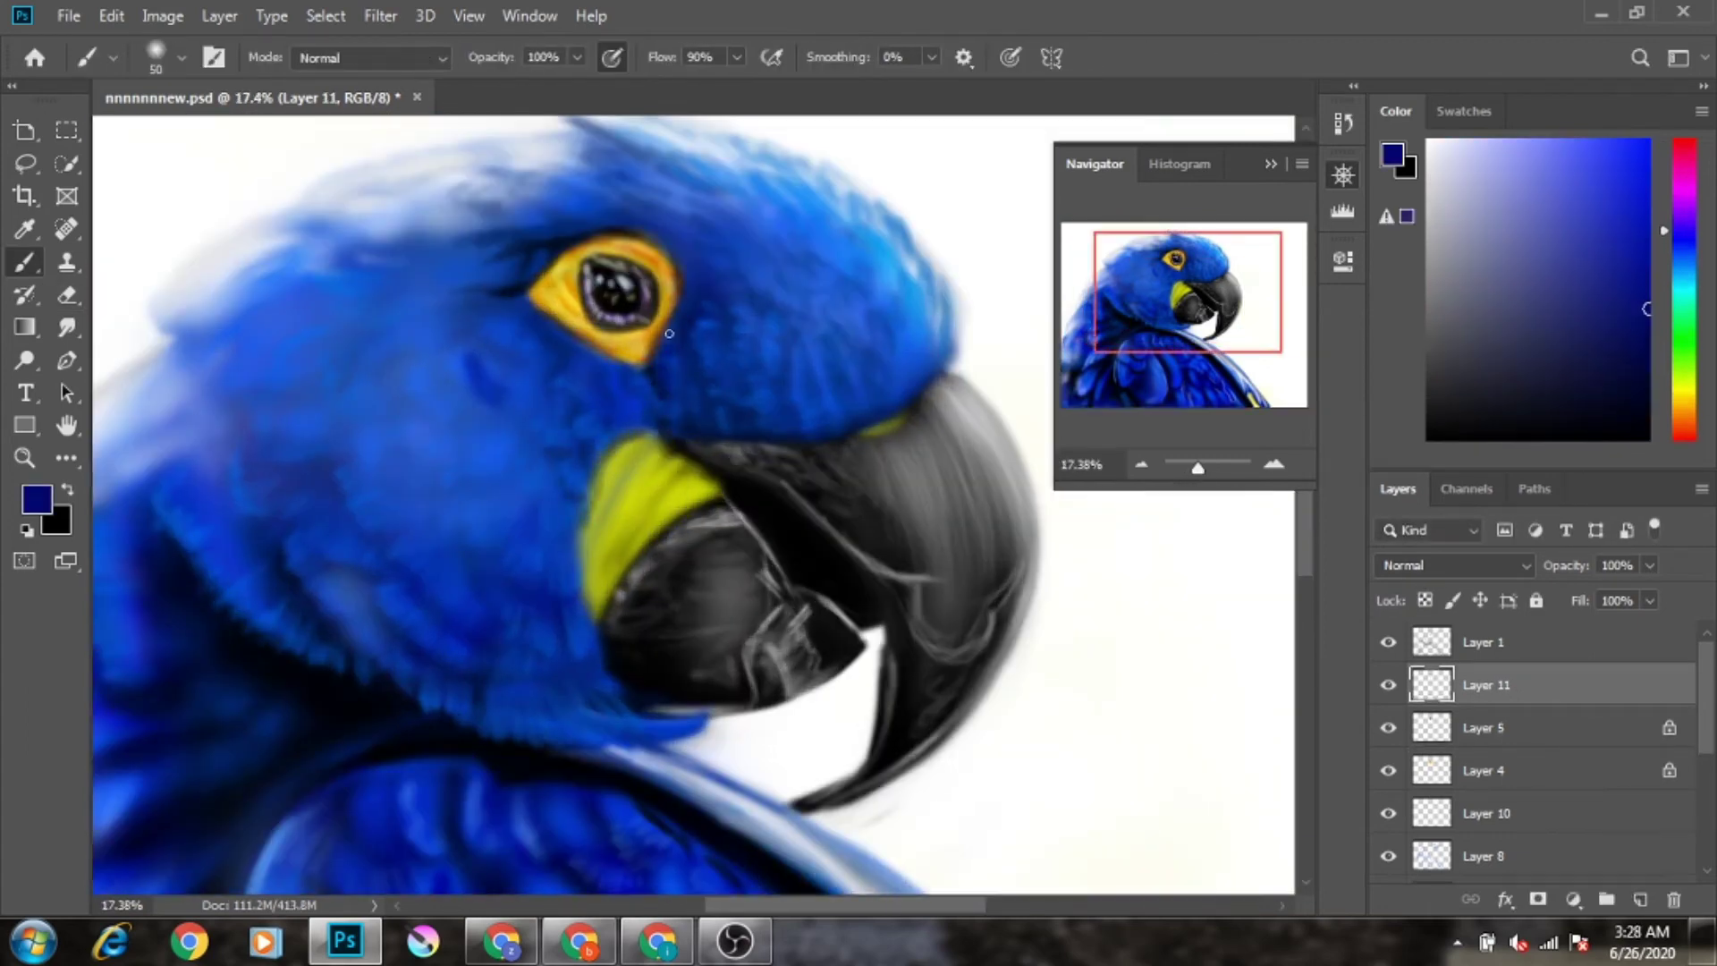
pyautogui.keyDown('alt'); pyautogui.click(387, 268); pyautogui.keyUp('alt')
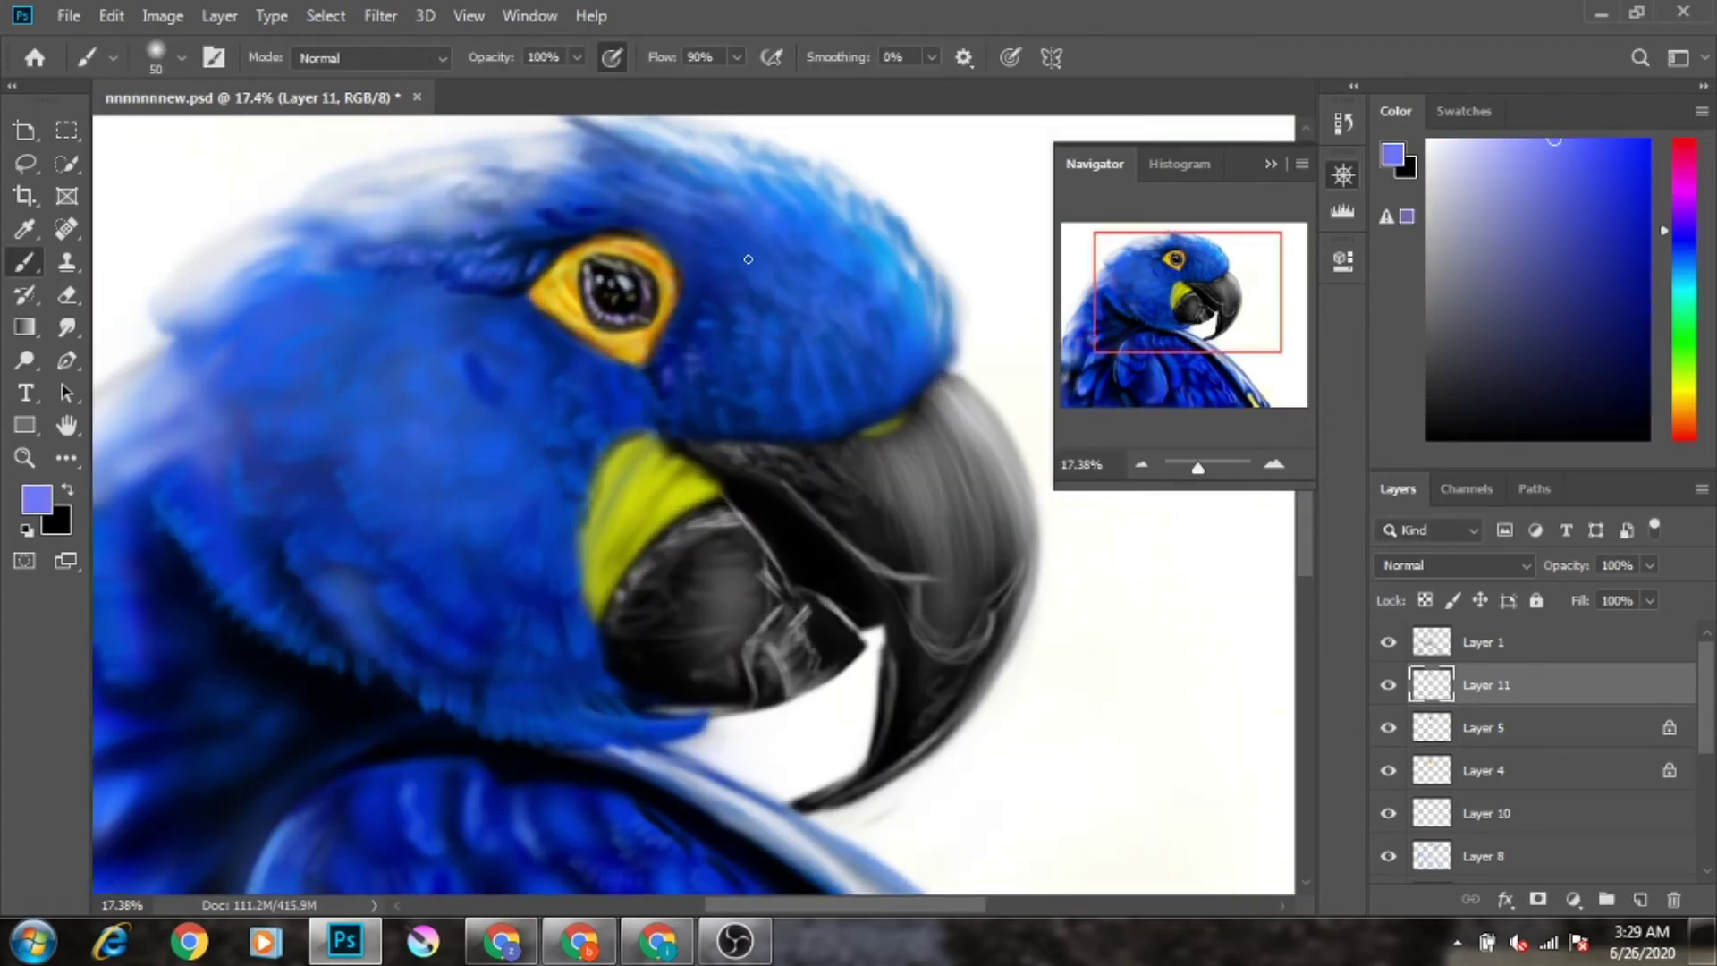
pyautogui.scroll(2, 747, 259)
pyautogui.keyDown('alt'); pyautogui.click(527, 228); pyautogui.keyUp('alt')
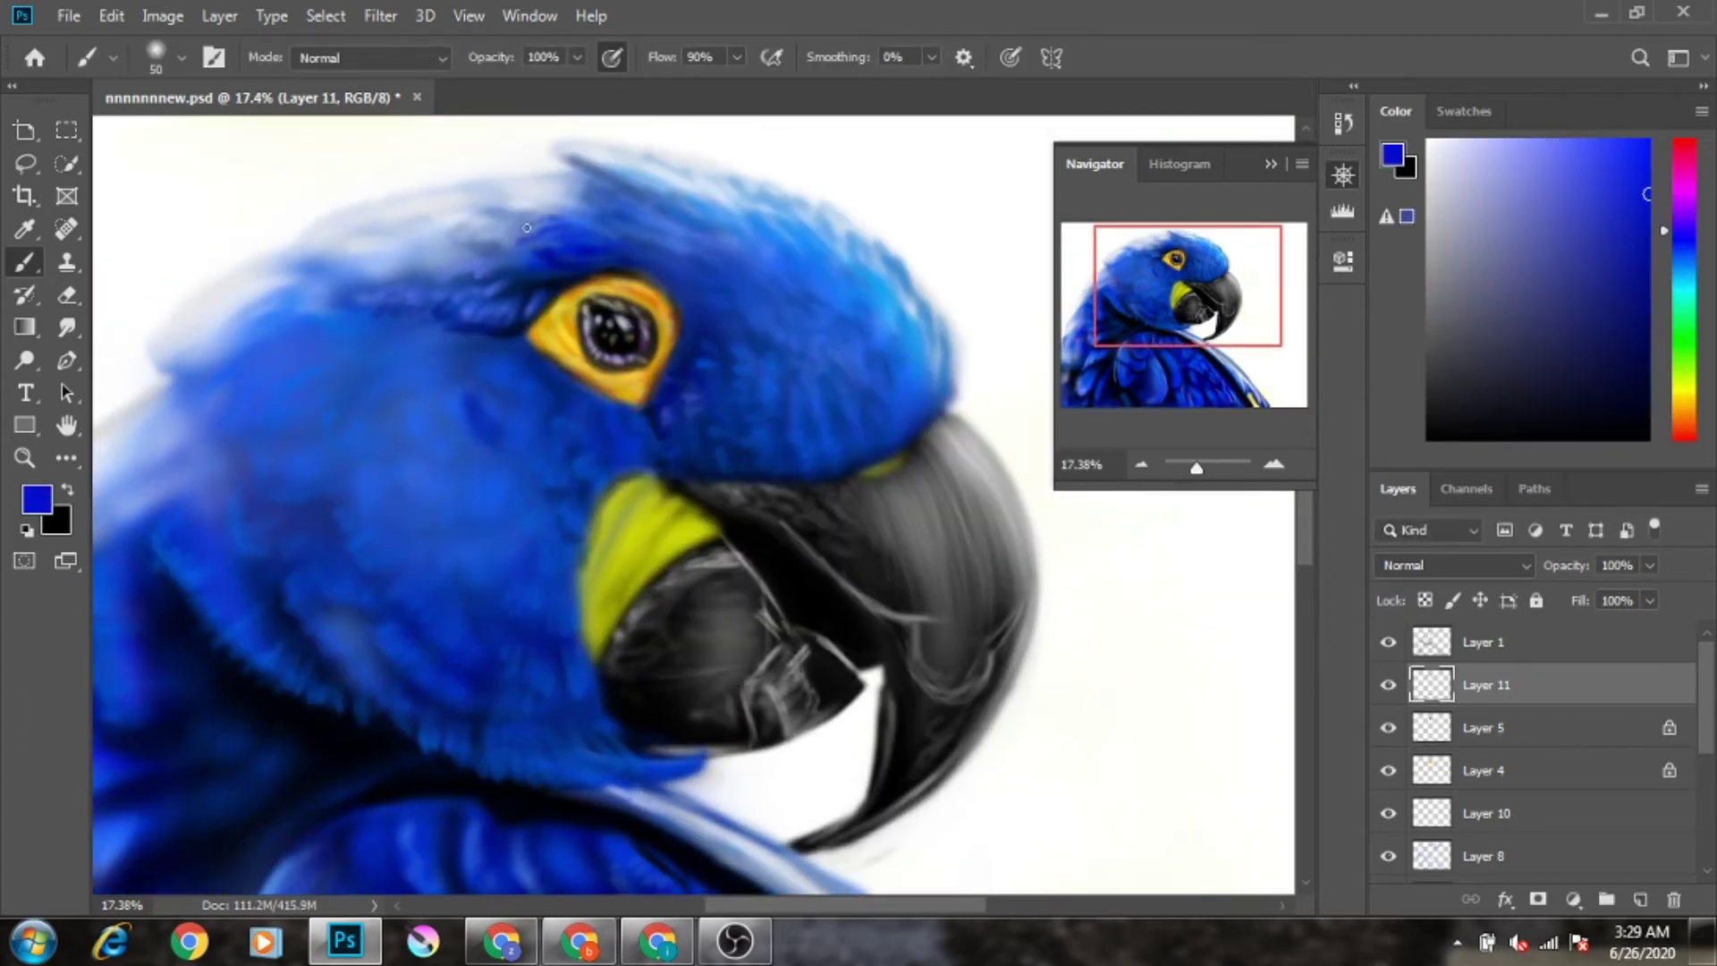
pyautogui.keyDown('alt'); pyautogui.click(608, 180); pyautogui.keyUp('alt')
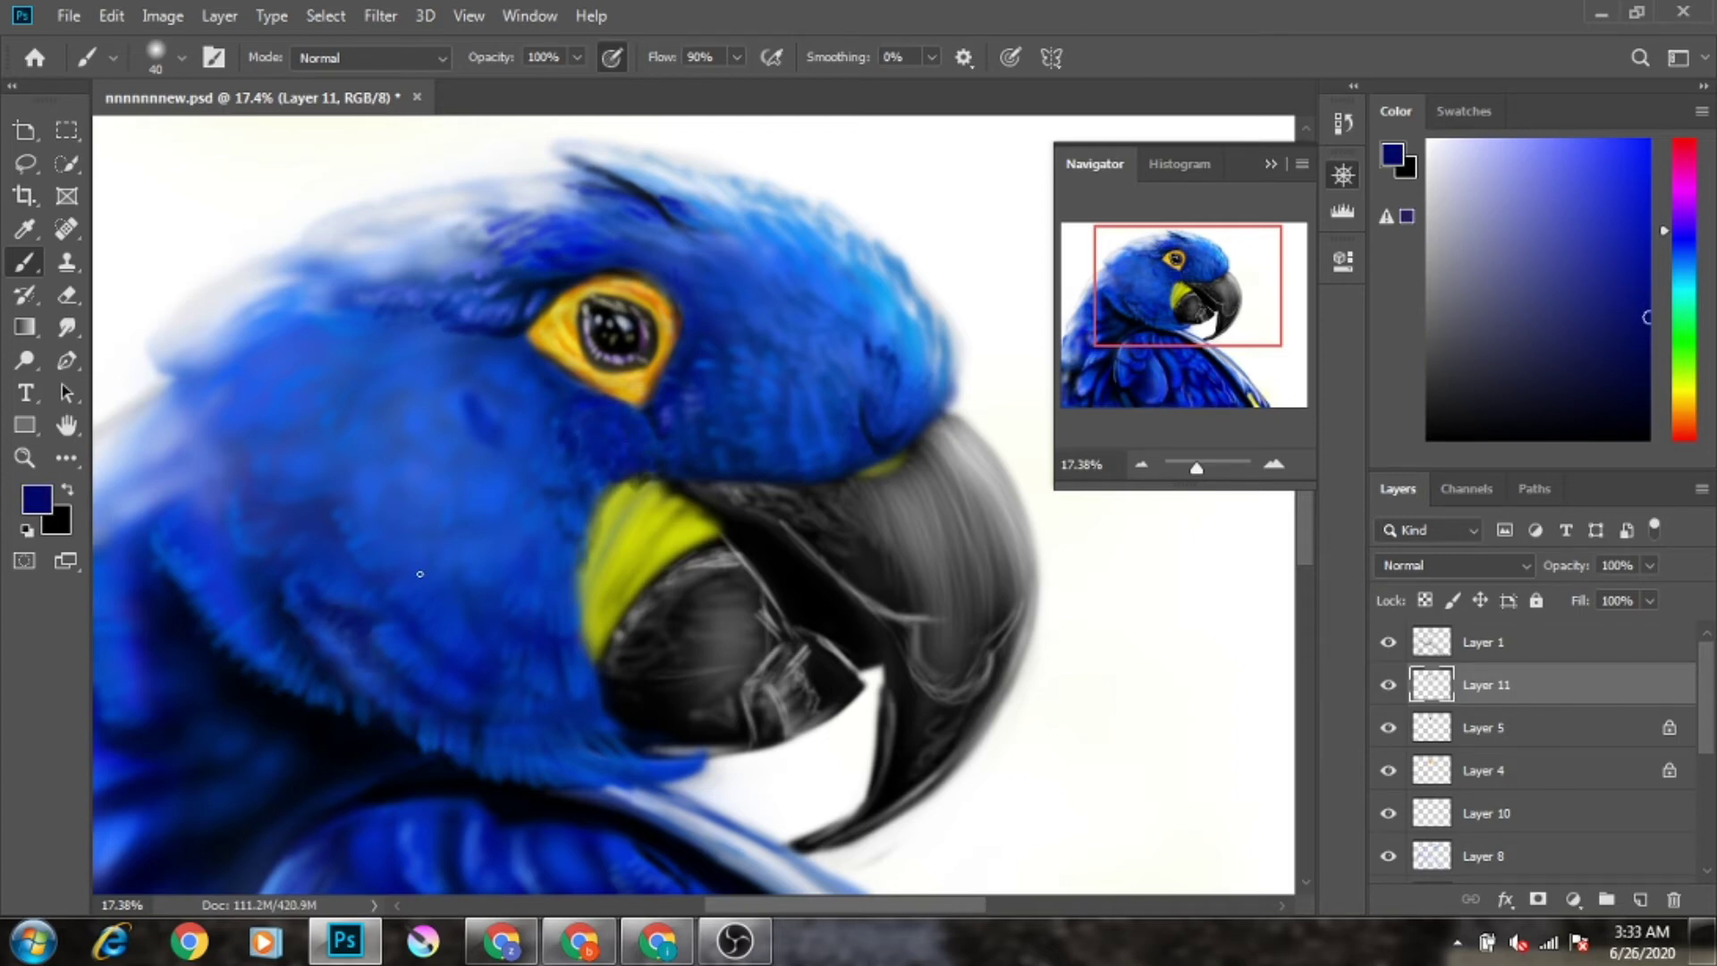
# Step: Pick navy and bright blue, enlarge the brush, and paint dark navy strokes on the cheek
pyautogui.scroll(2, 579, 696)
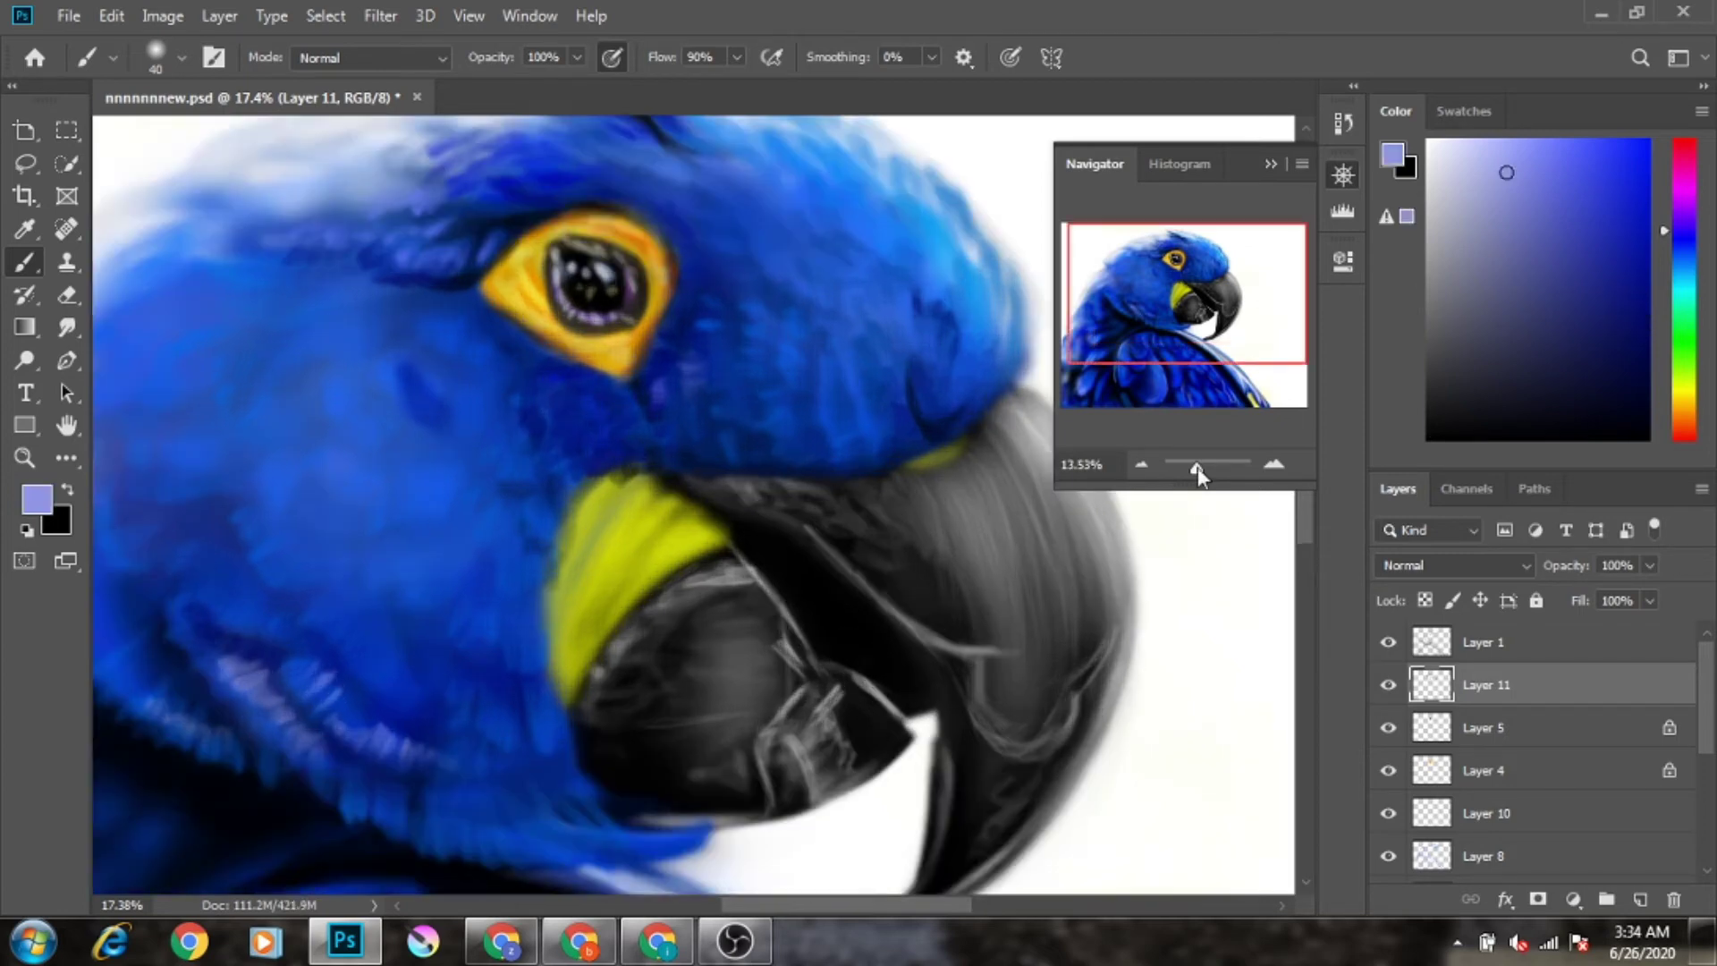
pyautogui.scroll(2, 414, 367)
pyautogui.keyDown('alt'); pyautogui.click(415, 368); pyautogui.keyUp('alt')
pyautogui.scroll(-4, 519, 374)
pyautogui.scroll(3, 519, 374)
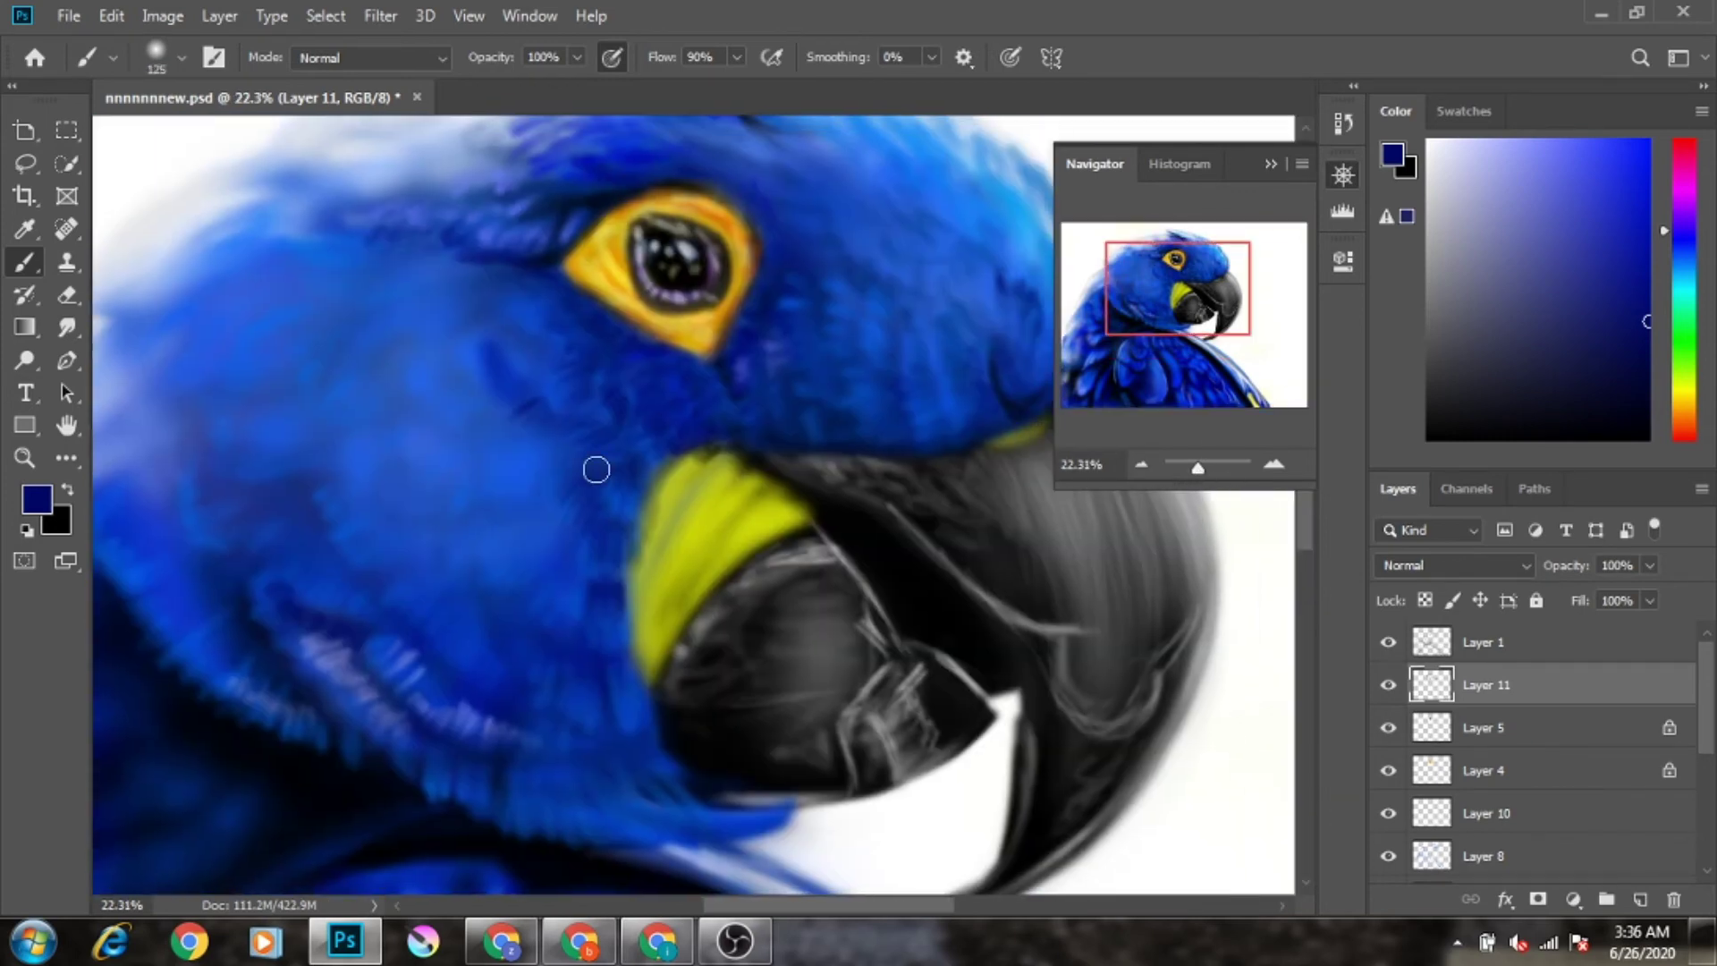
pyautogui.keyDown('alt'); pyautogui.click(615, 623); pyautogui.keyUp('alt')
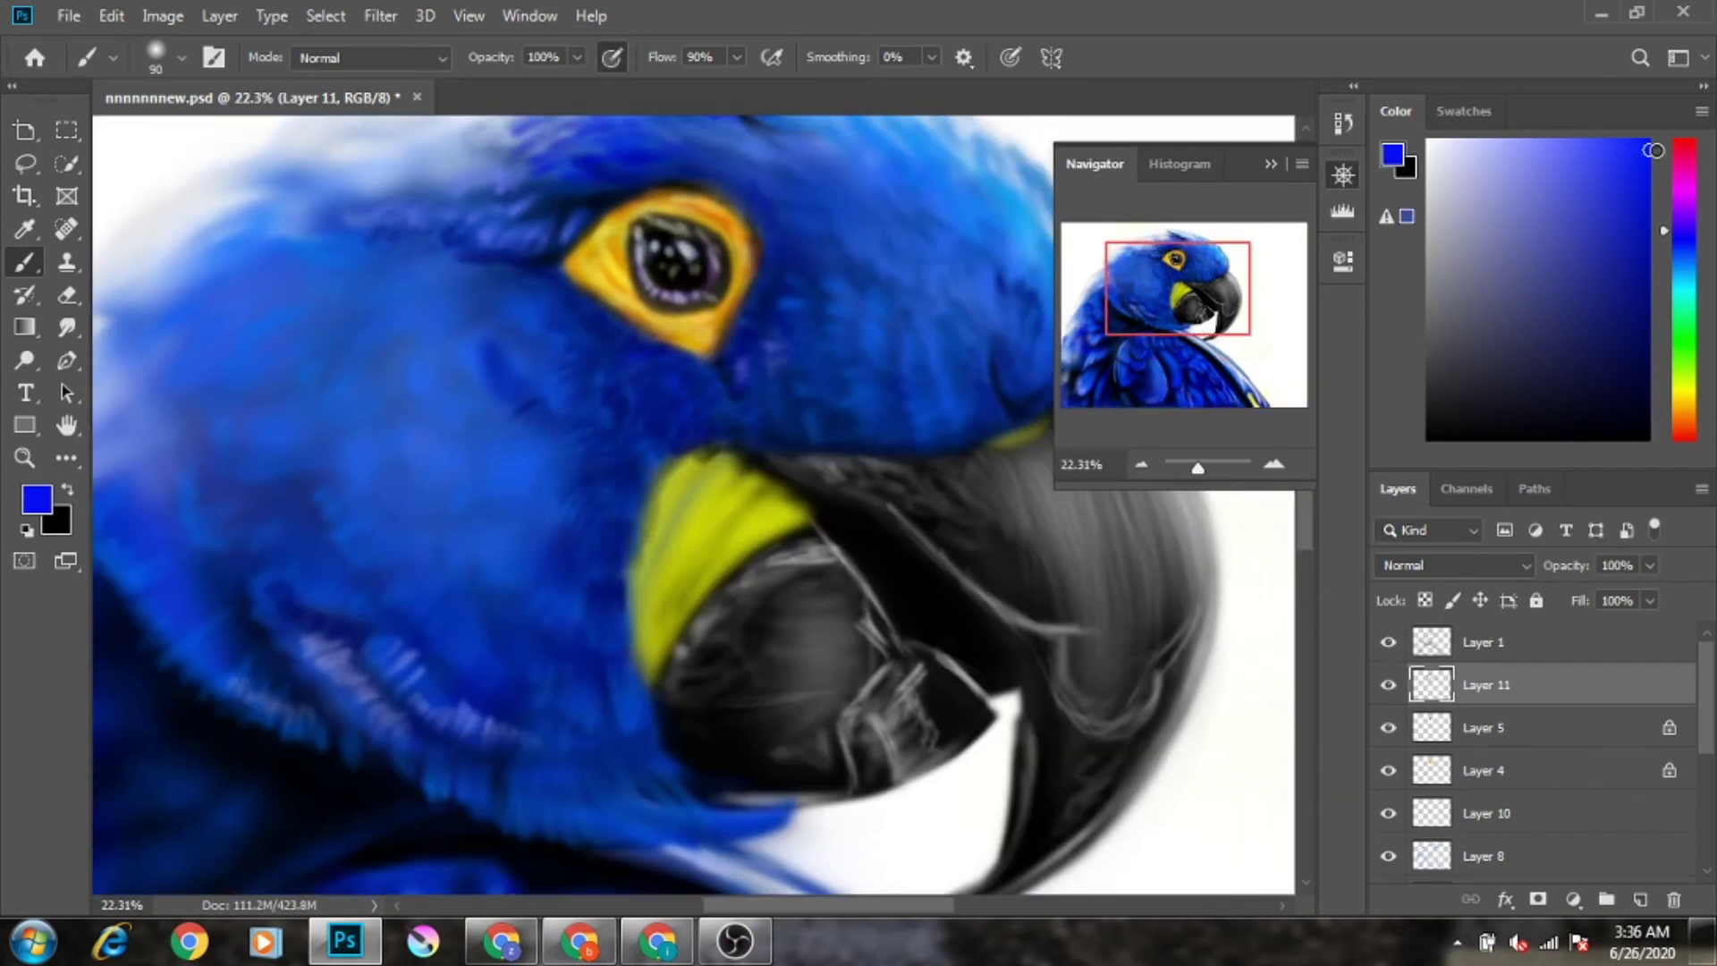
pyautogui.press(']')
pyautogui.press(']')
pyautogui.press(']')
pyautogui.moveTo(1120, 322); pyautogui.dragTo(1127, 333)
pyautogui.moveTo(463, 390); pyautogui.dragTo(490, 537)
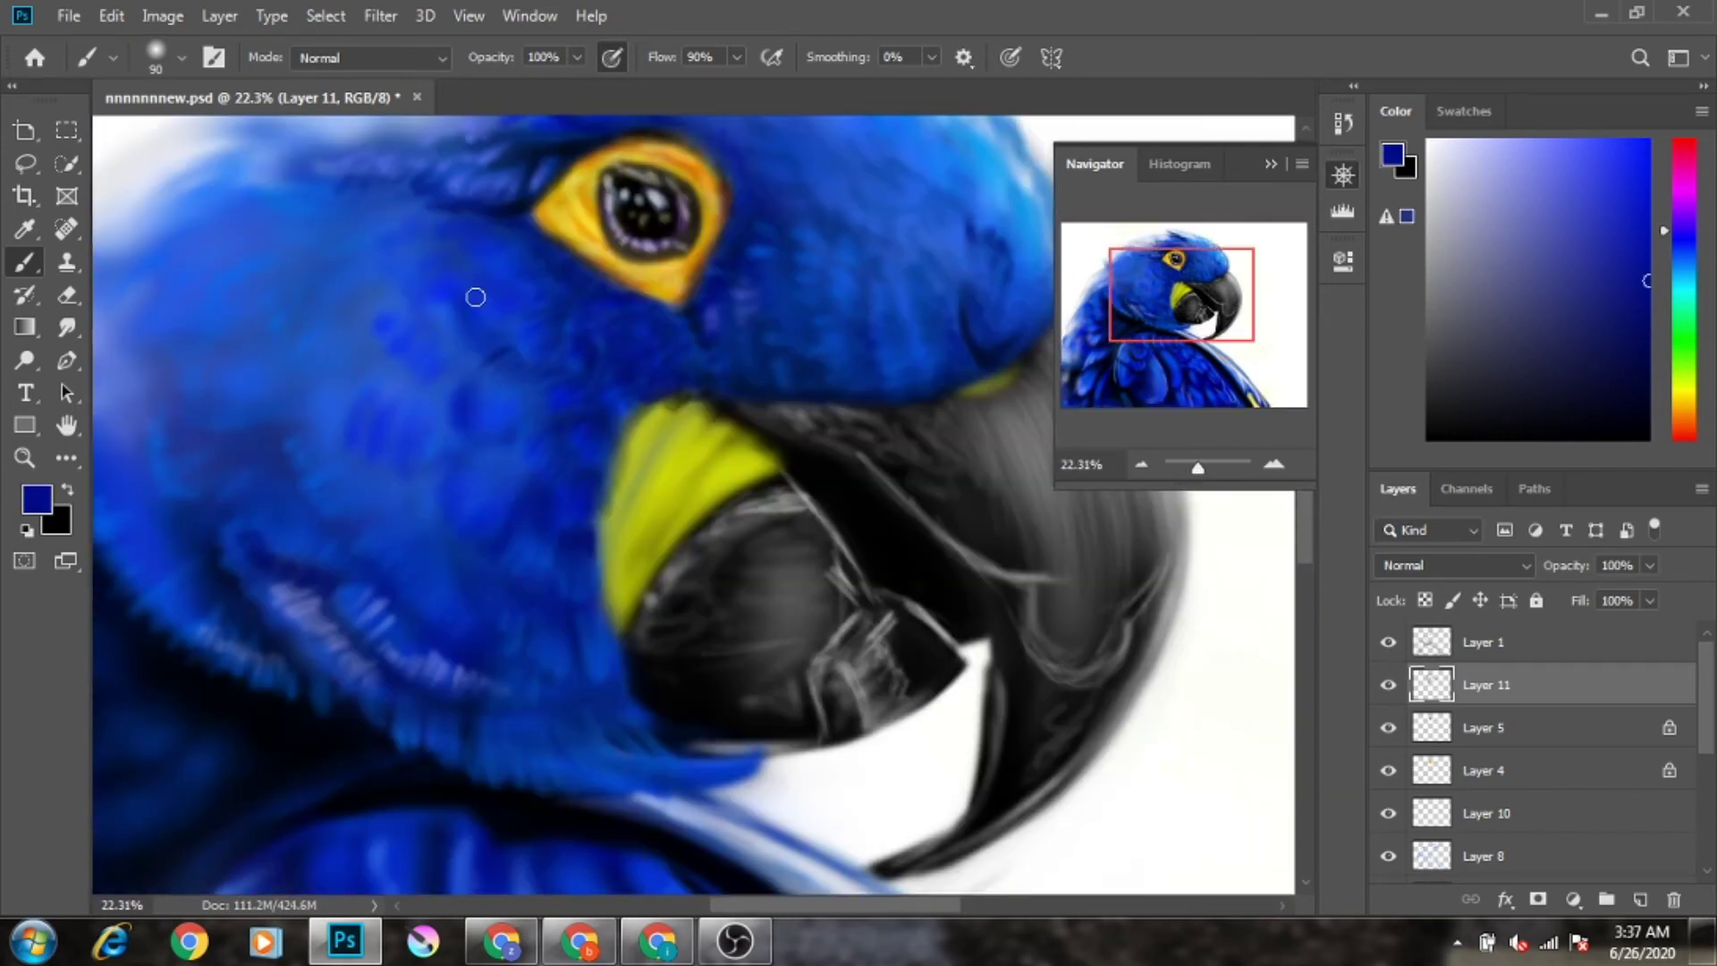
# Step: Sample a brighter feather blue and paint light-blue strokes across the head feathers
pyautogui.scroll(3, 437, 223)
pyautogui.keyDown('alt'); pyautogui.click(587, 249); pyautogui.keyUp('alt')
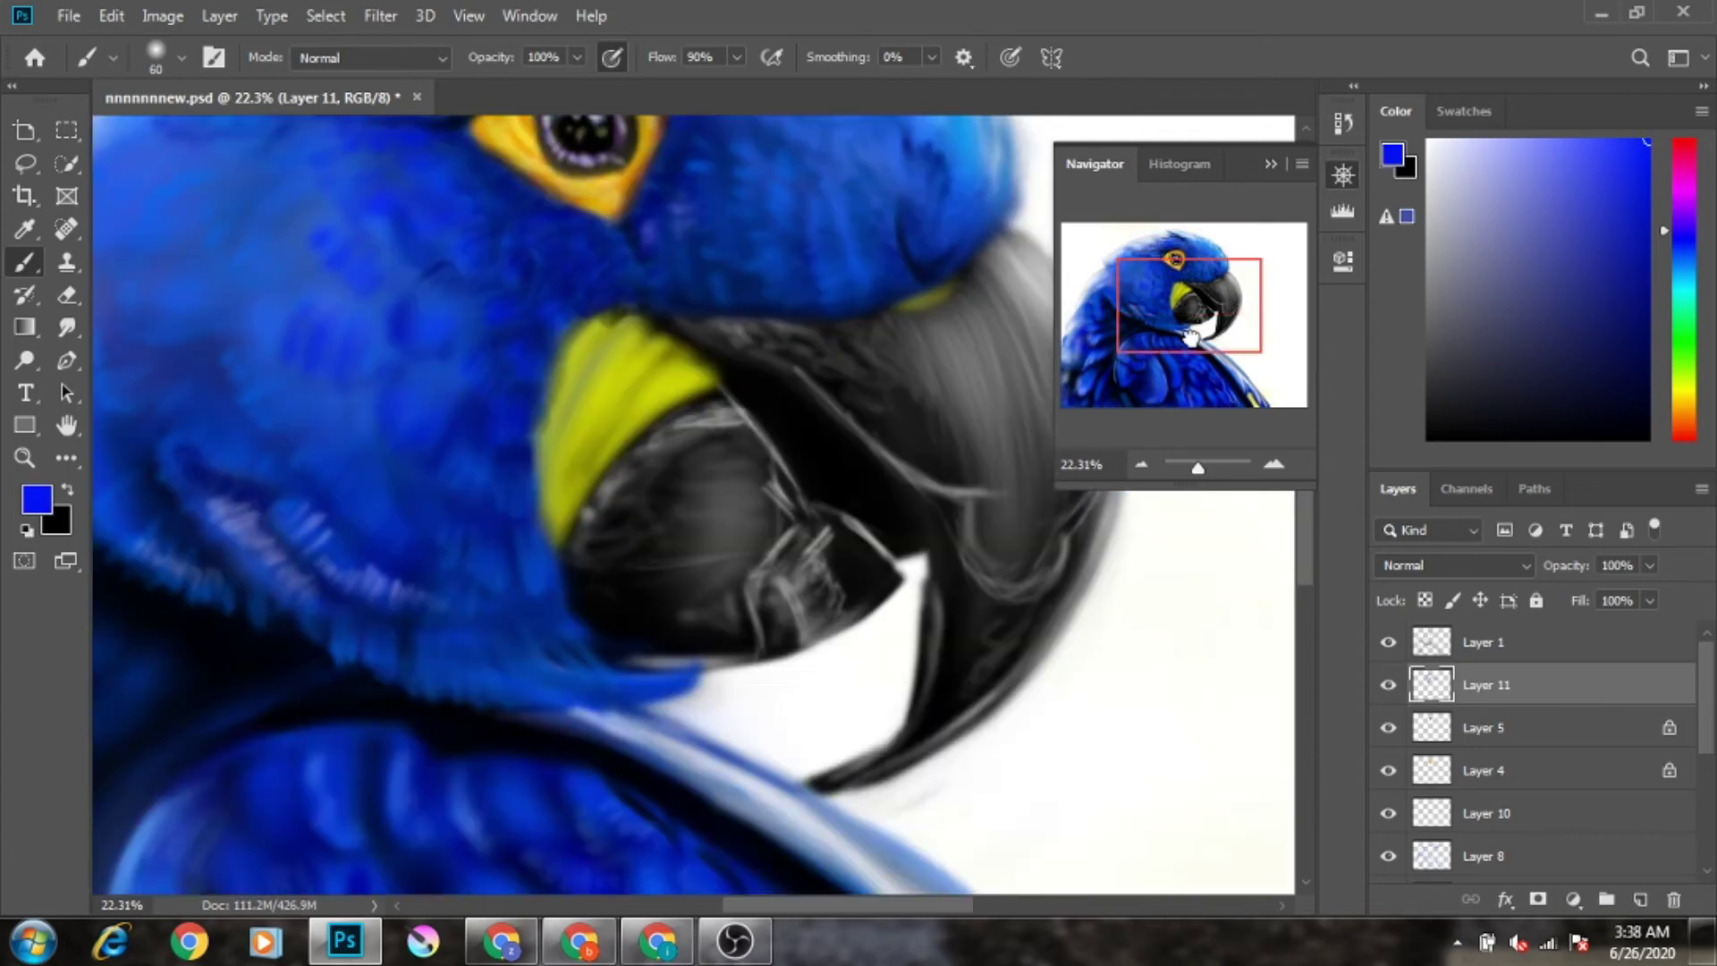
pyautogui.moveTo(1203, 467); pyautogui.dragTo(1194, 483)
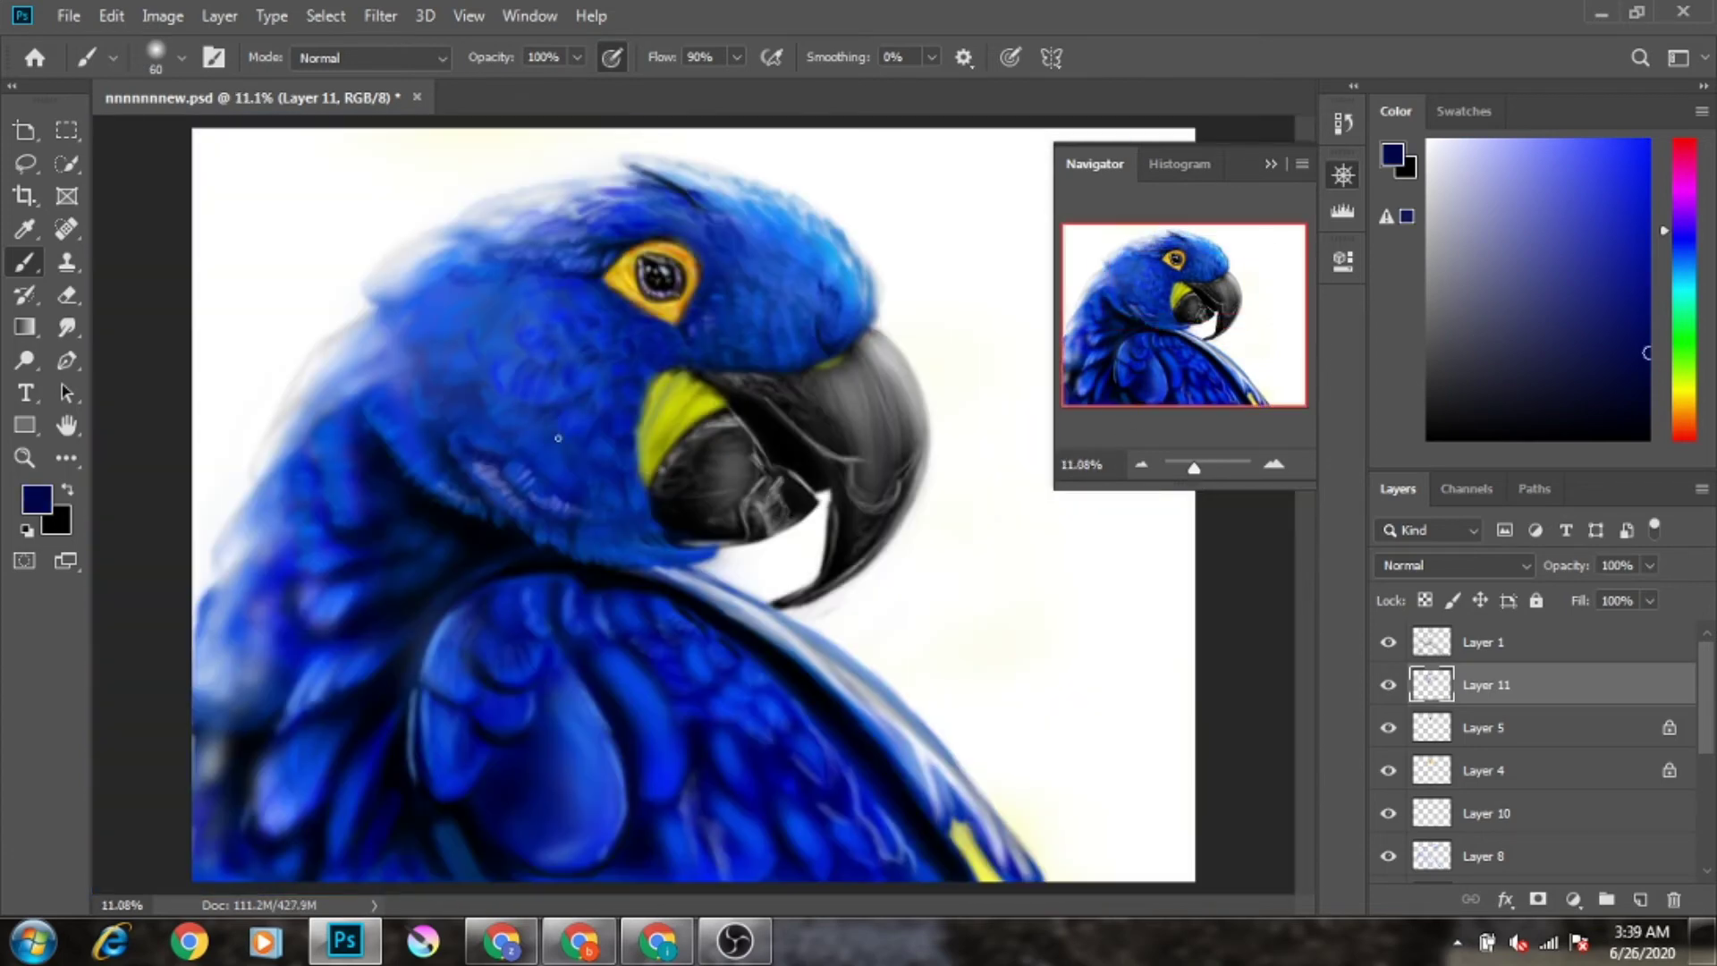
pyautogui.scroll(4, 559, 438)
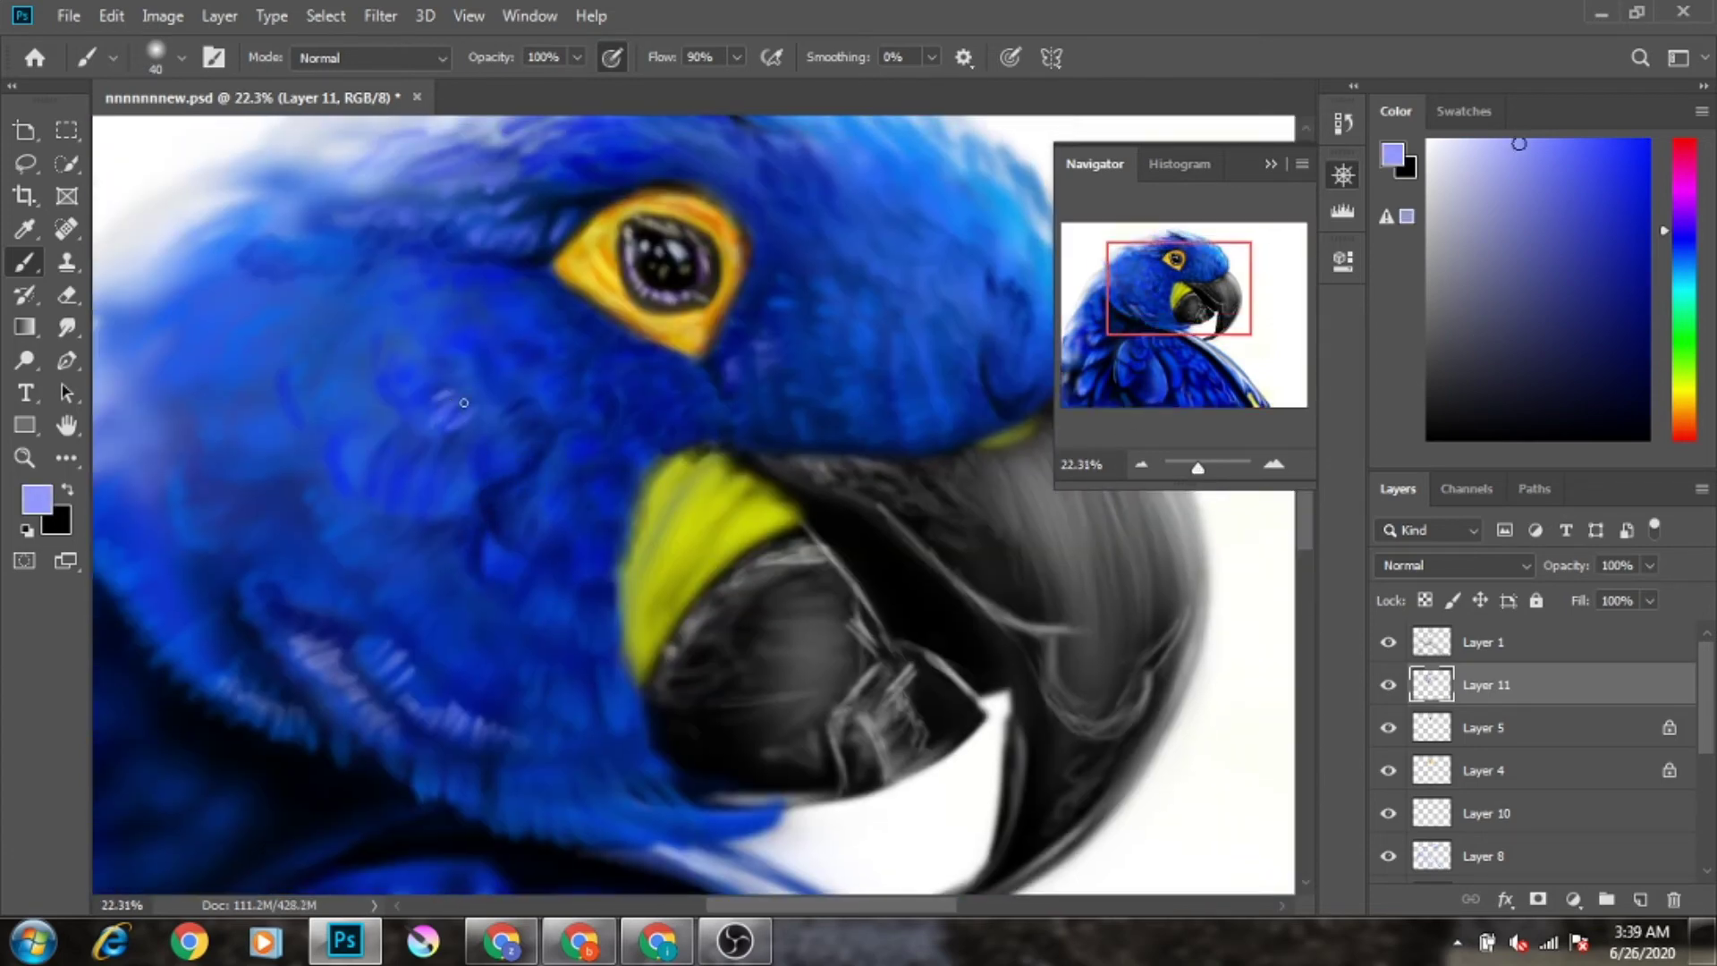
pyautogui.scroll(-3, 464, 402)
pyautogui.scroll(2, 573, 383)
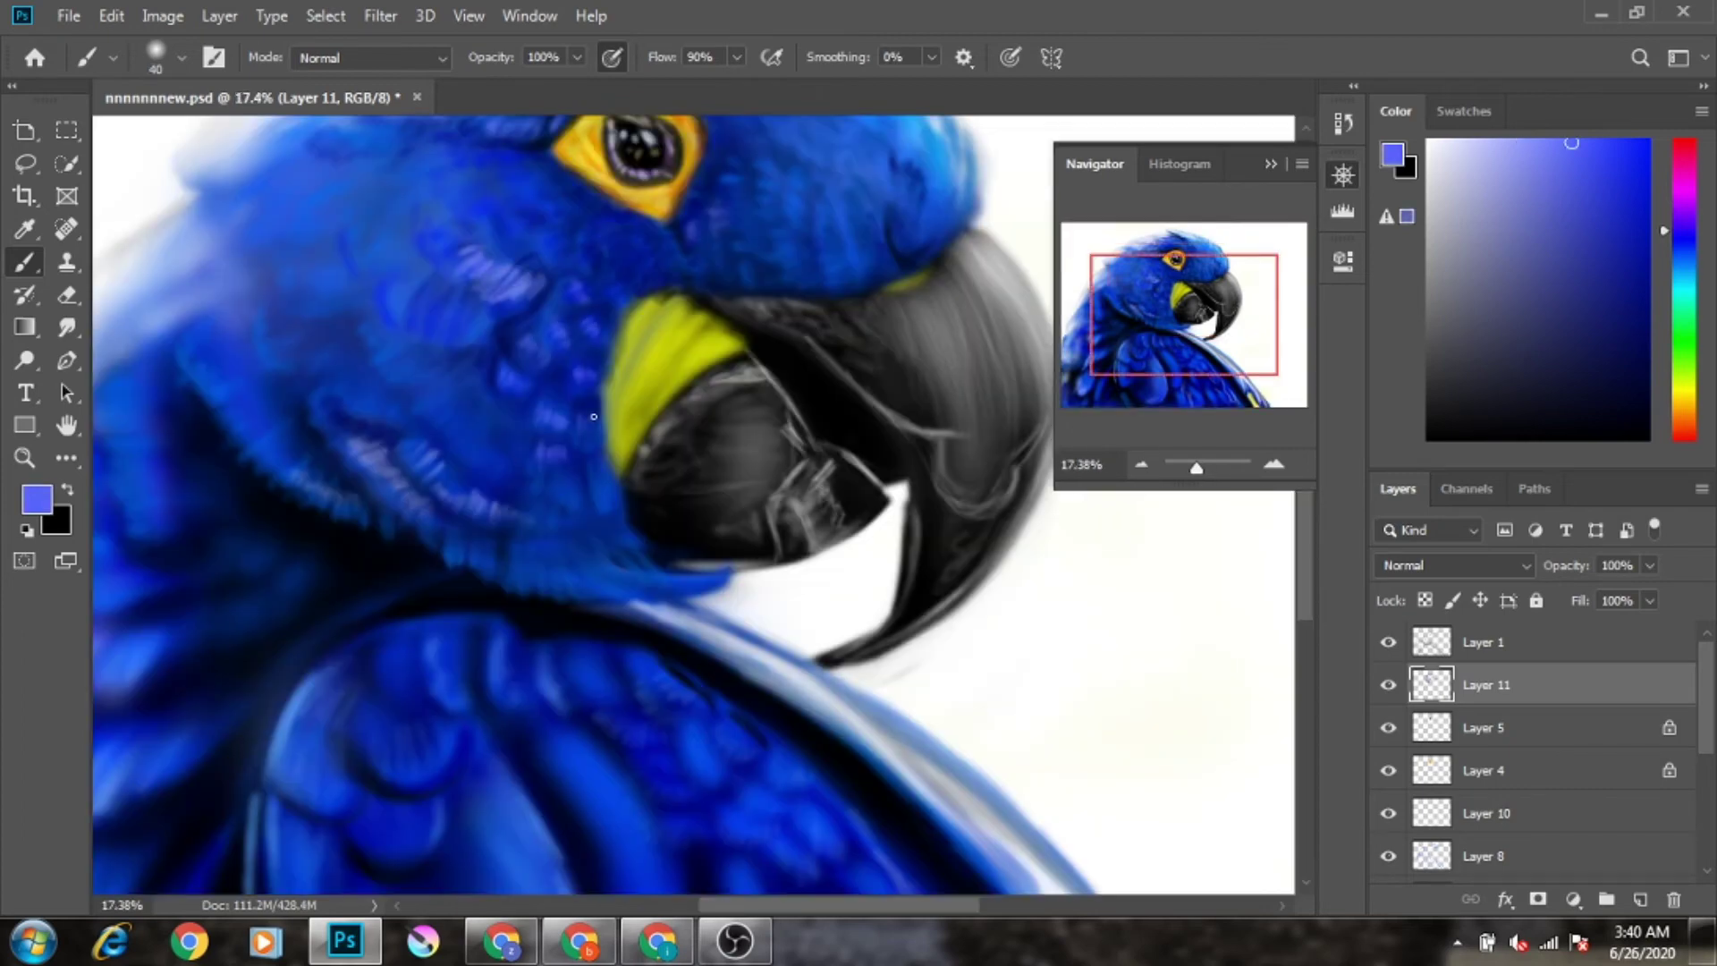
pyautogui.scroll(-3, 528, 410)
pyautogui.scroll(3, 441, 248)
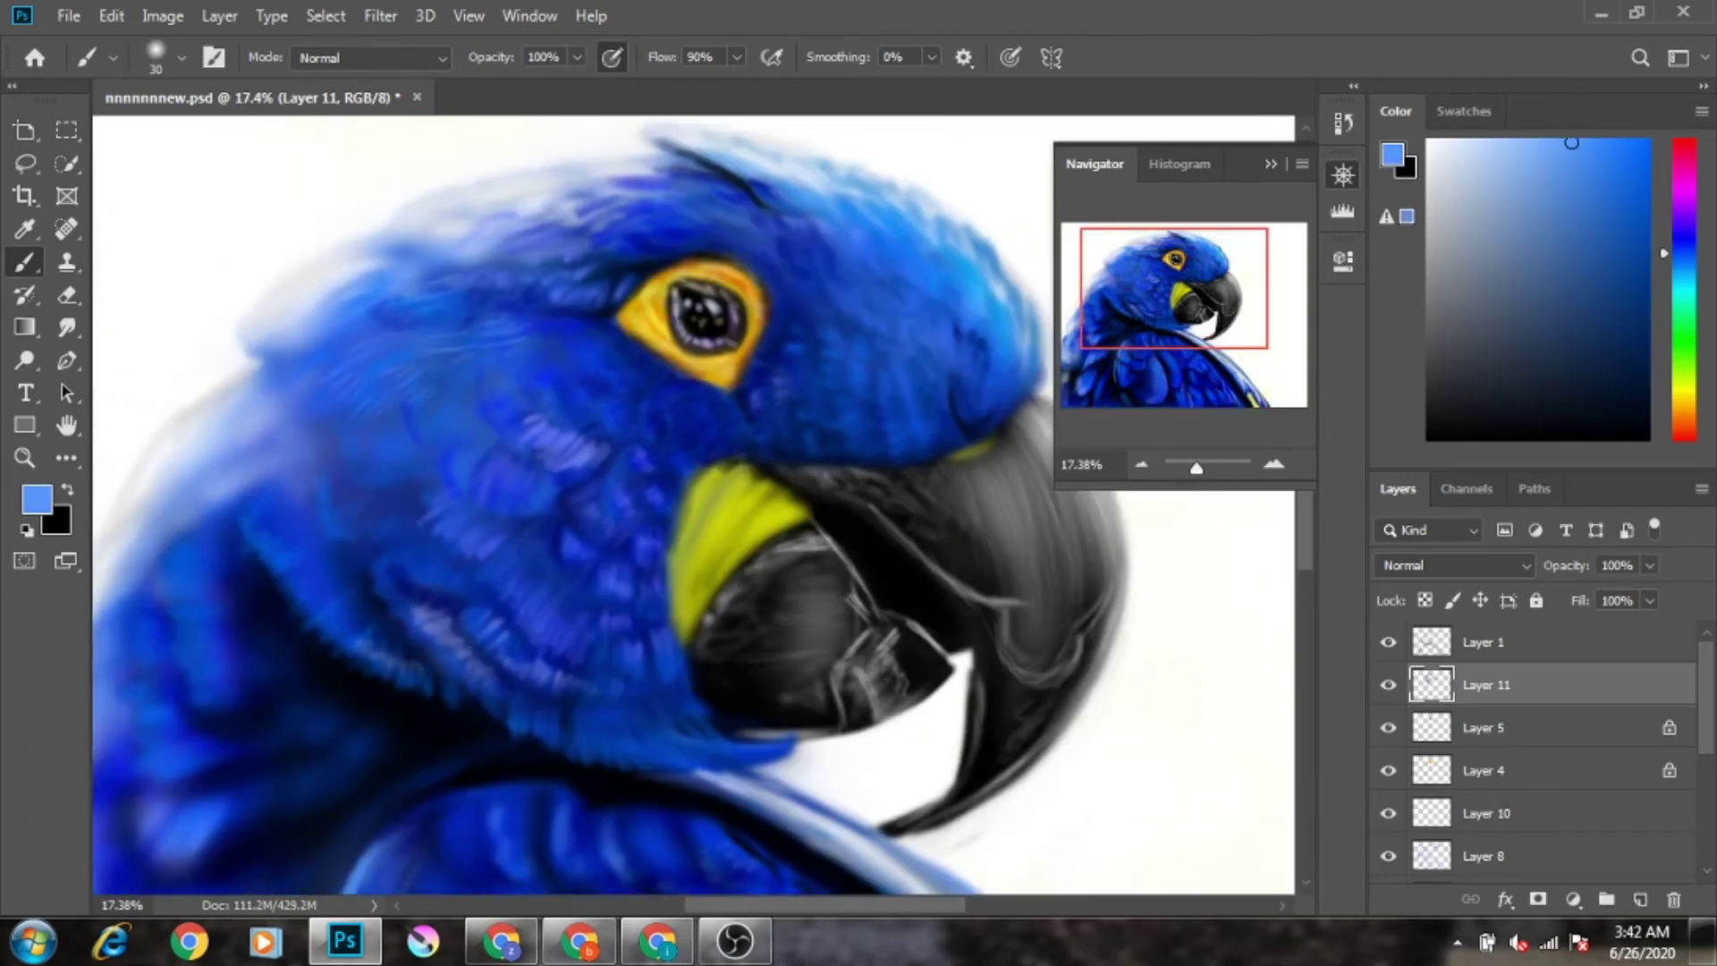
pyautogui.moveTo(414, 371); pyautogui.dragTo(527, 331)
pyautogui.moveTo(562, 248); pyautogui.dragTo(691, 220)
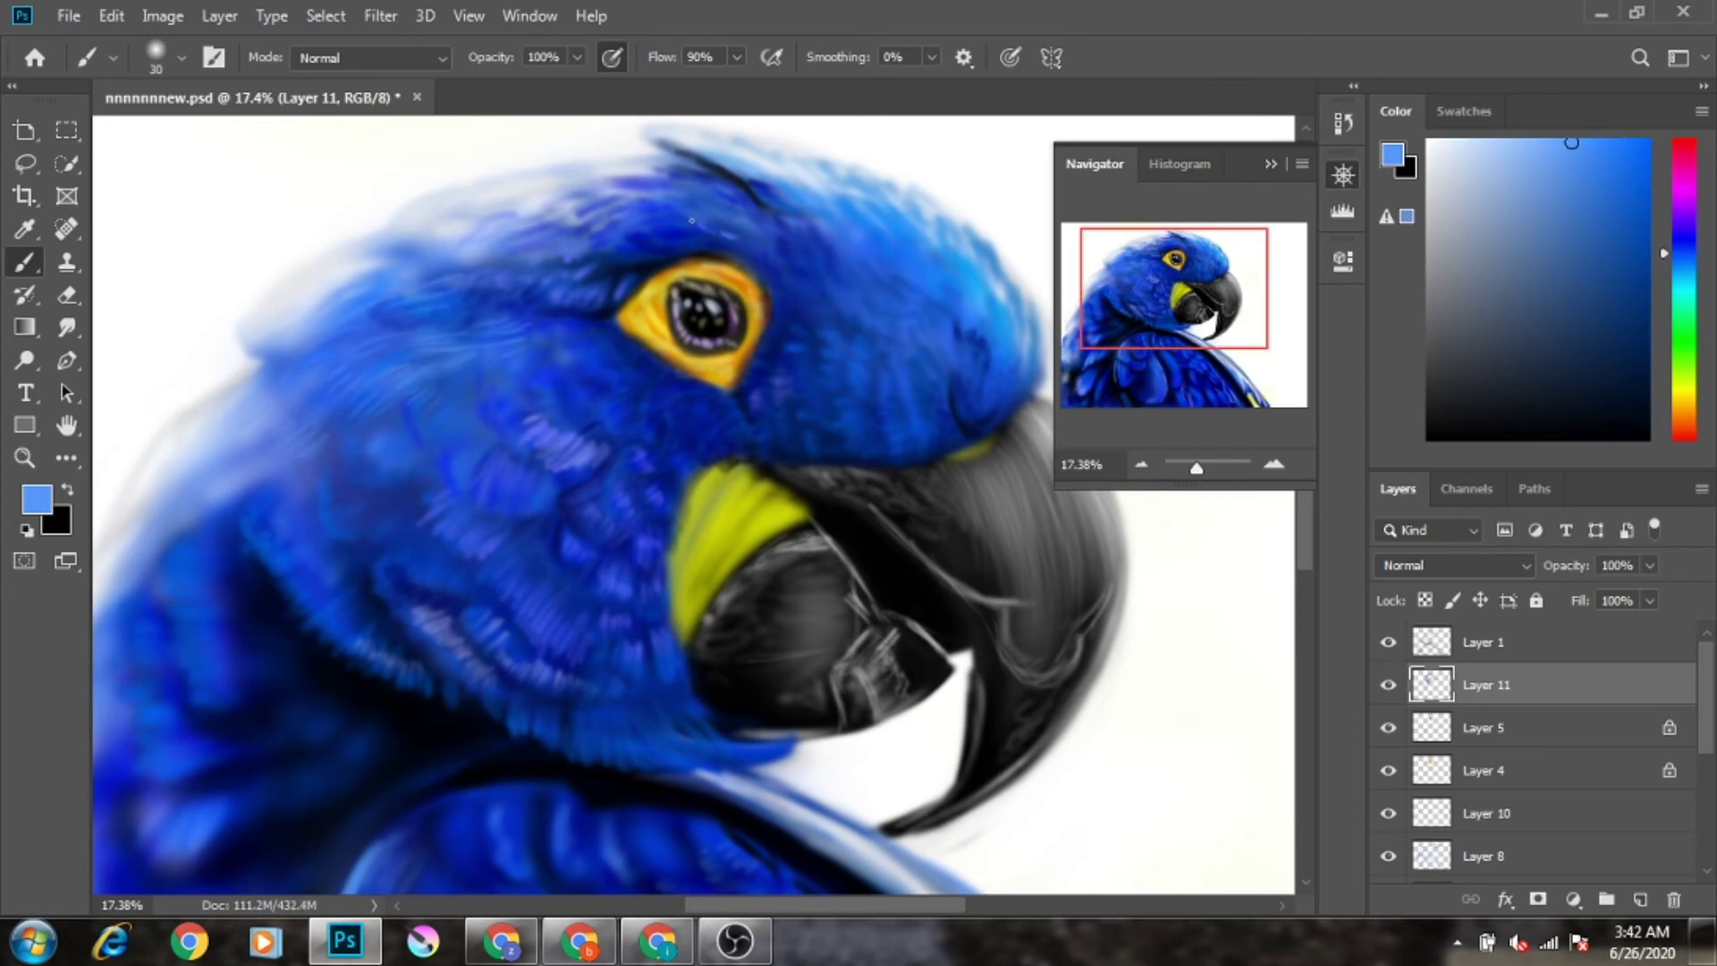
# Step: Sample another feather blue, pick a brighter blue, and enlarge the brush
pyautogui.scroll(2, 607, 467)
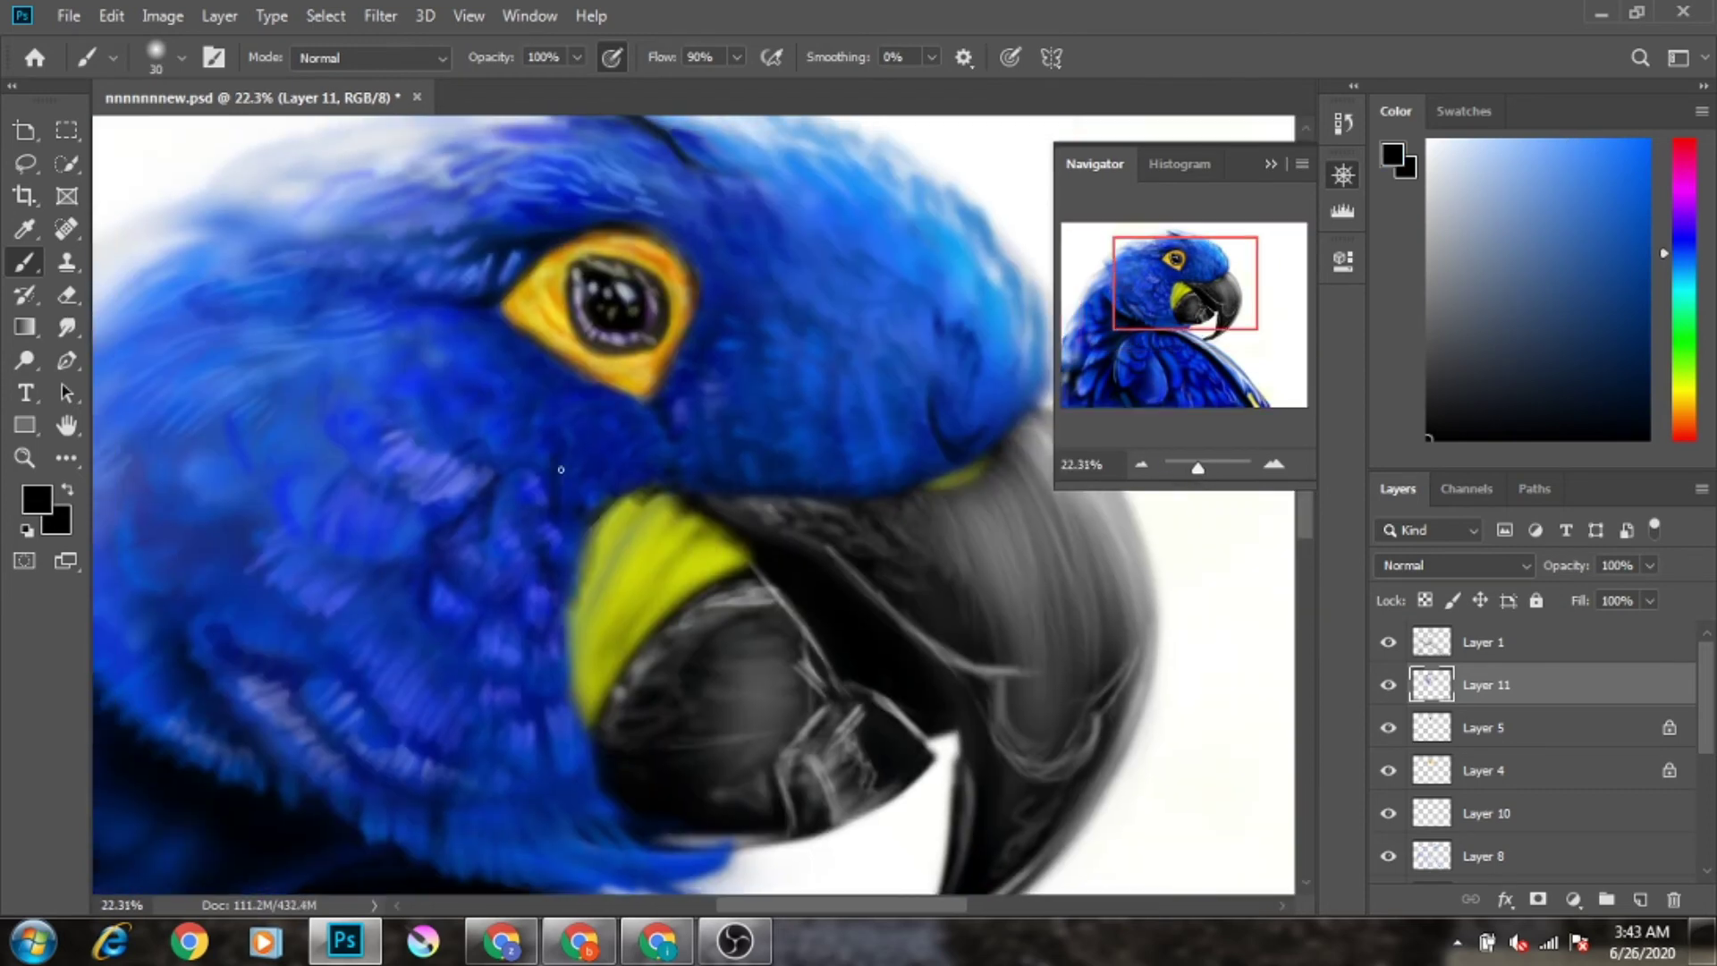
pyautogui.hscroll(-2, 228, 656)
pyautogui.keyDown('alt'); pyautogui.click(564, 476); pyautogui.keyUp('alt')
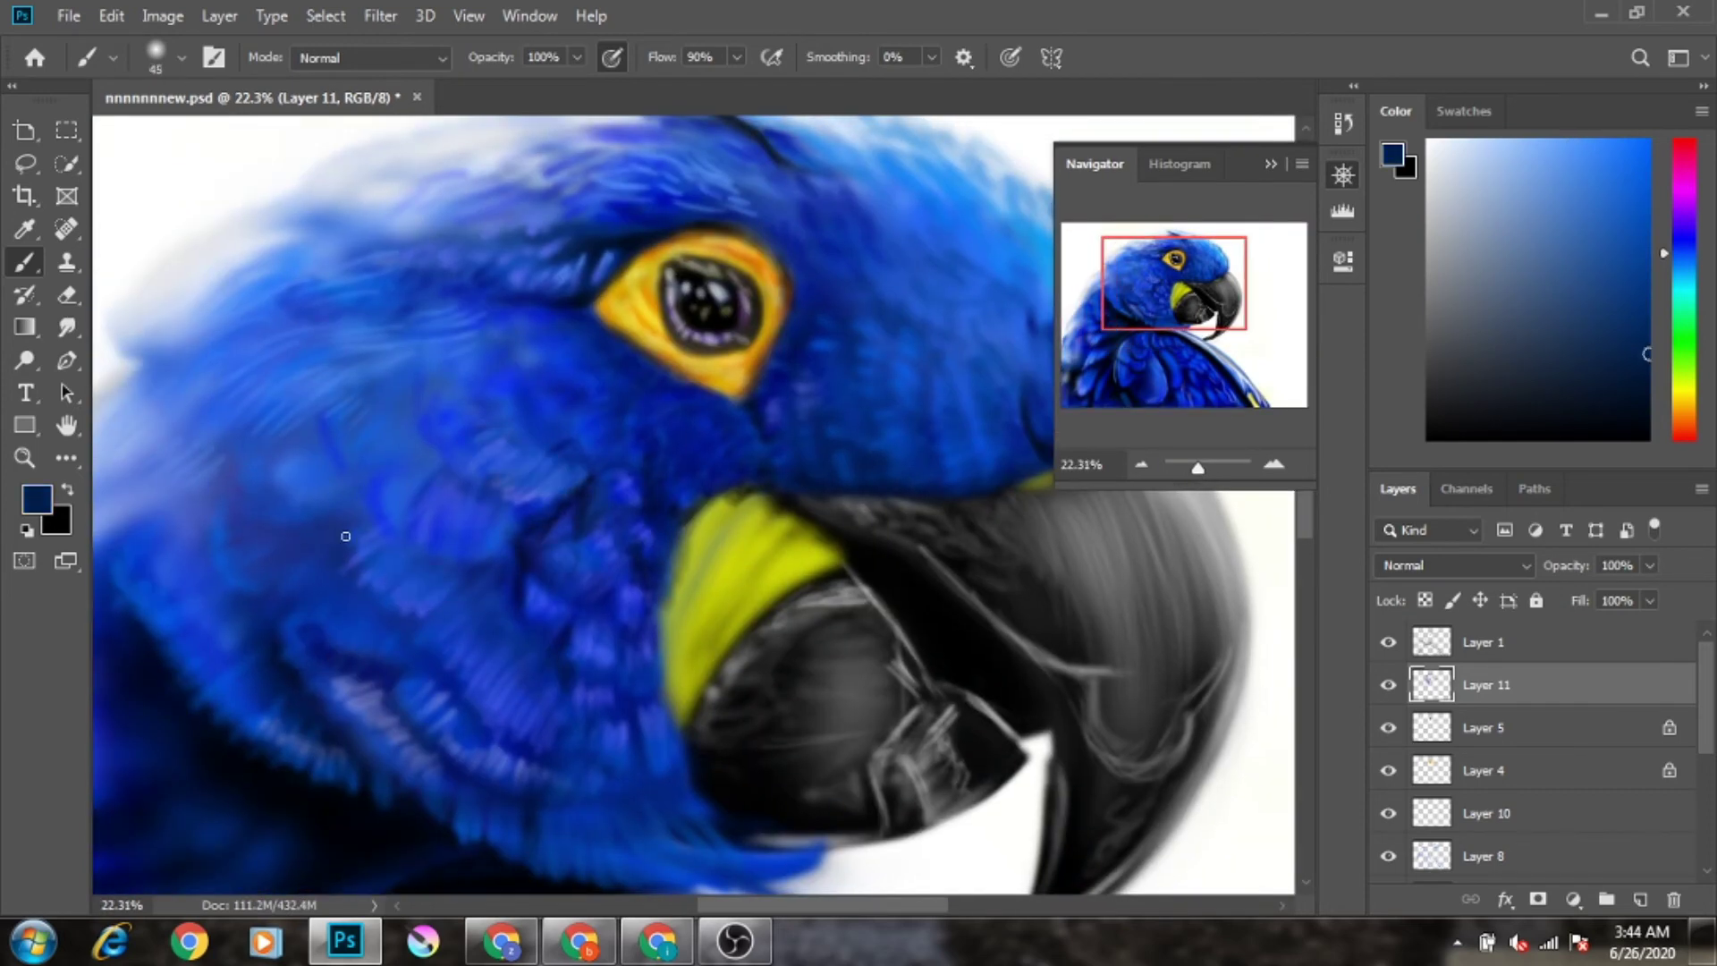
pyautogui.keyDown('alt'); pyautogui.click(425, 416); pyautogui.keyUp('alt')
pyautogui.press(']')
pyautogui.press(']')
pyautogui.press(']')
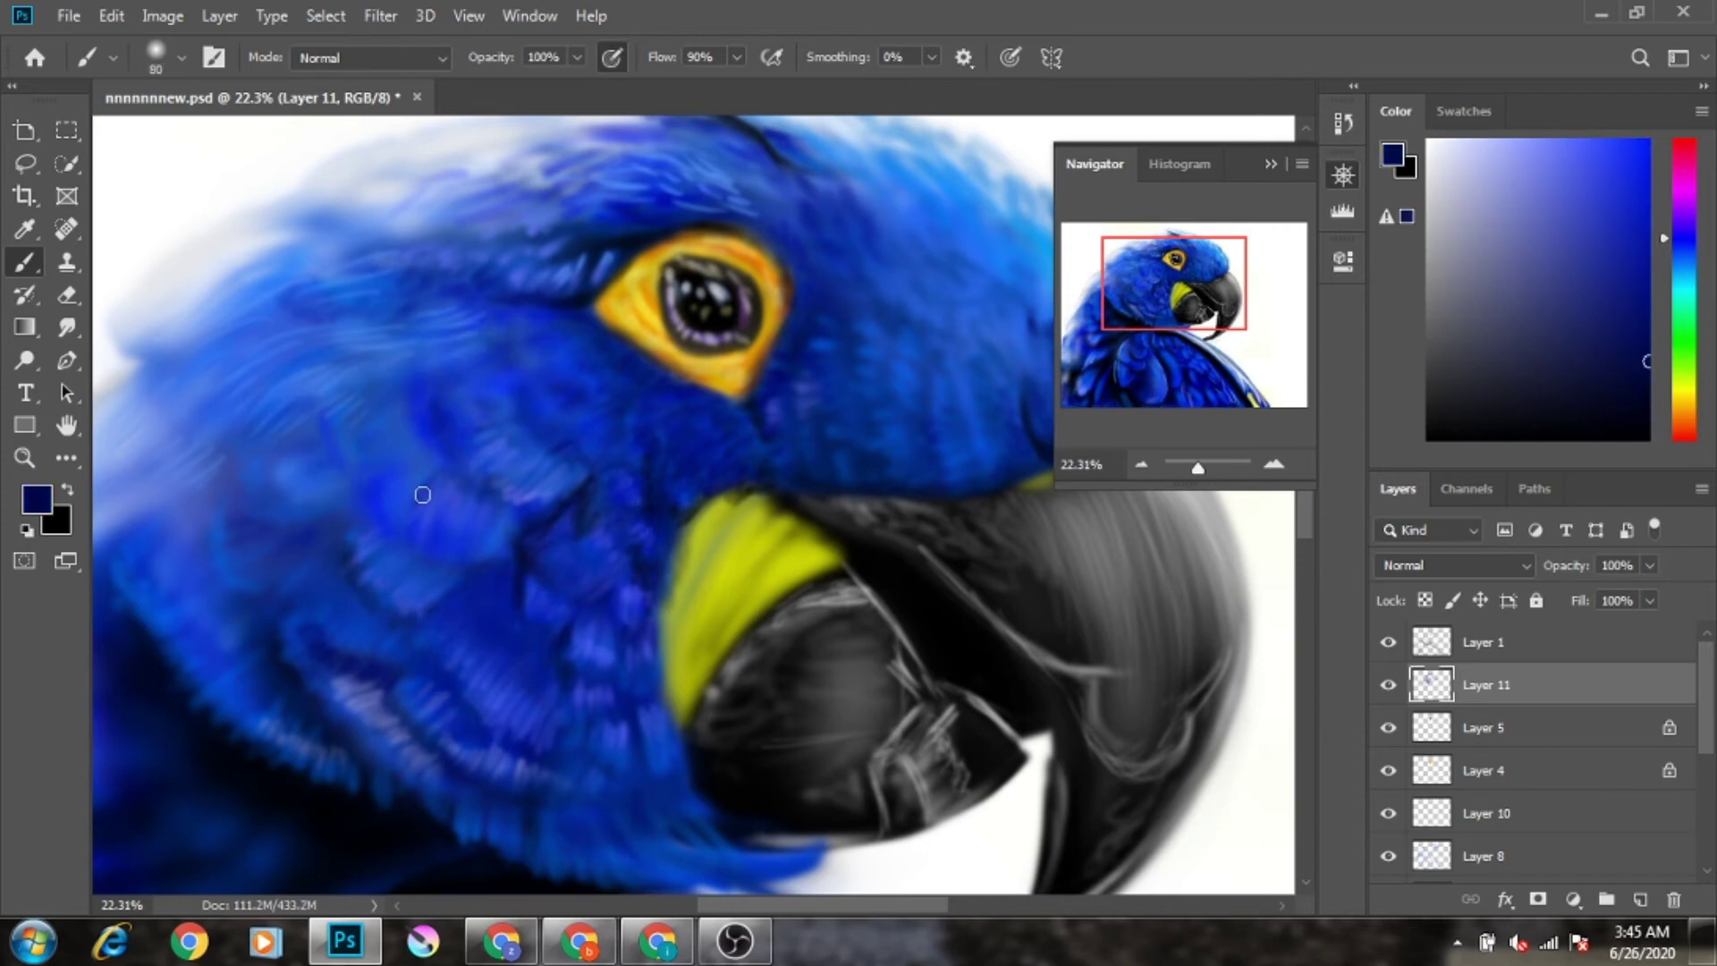
pyautogui.scroll(-5, 585, 477)
pyautogui.press(']')
pyautogui.press(']')
pyautogui.press(']')
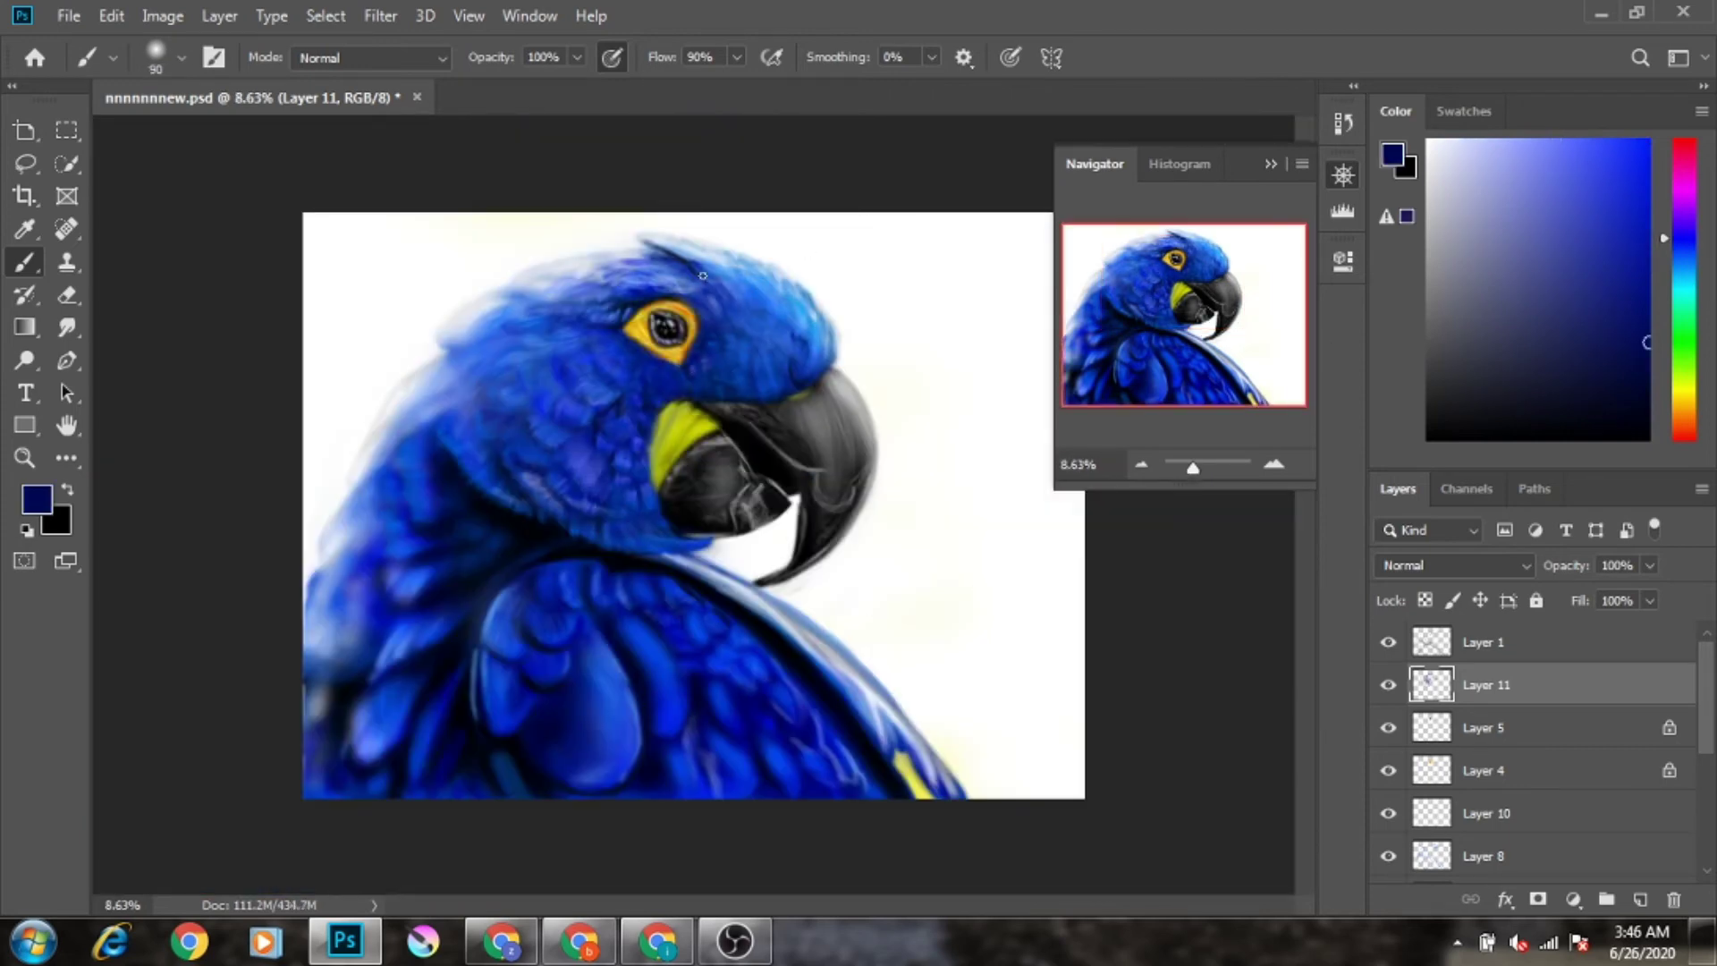
# Step: Pick a near-white and paint light strokes along the macaw's left edge and upper head
pyautogui.keyDown('alt'); pyautogui.click(472, 354); pyautogui.keyUp('alt')
pyautogui.press('[')
pyautogui.press('[')
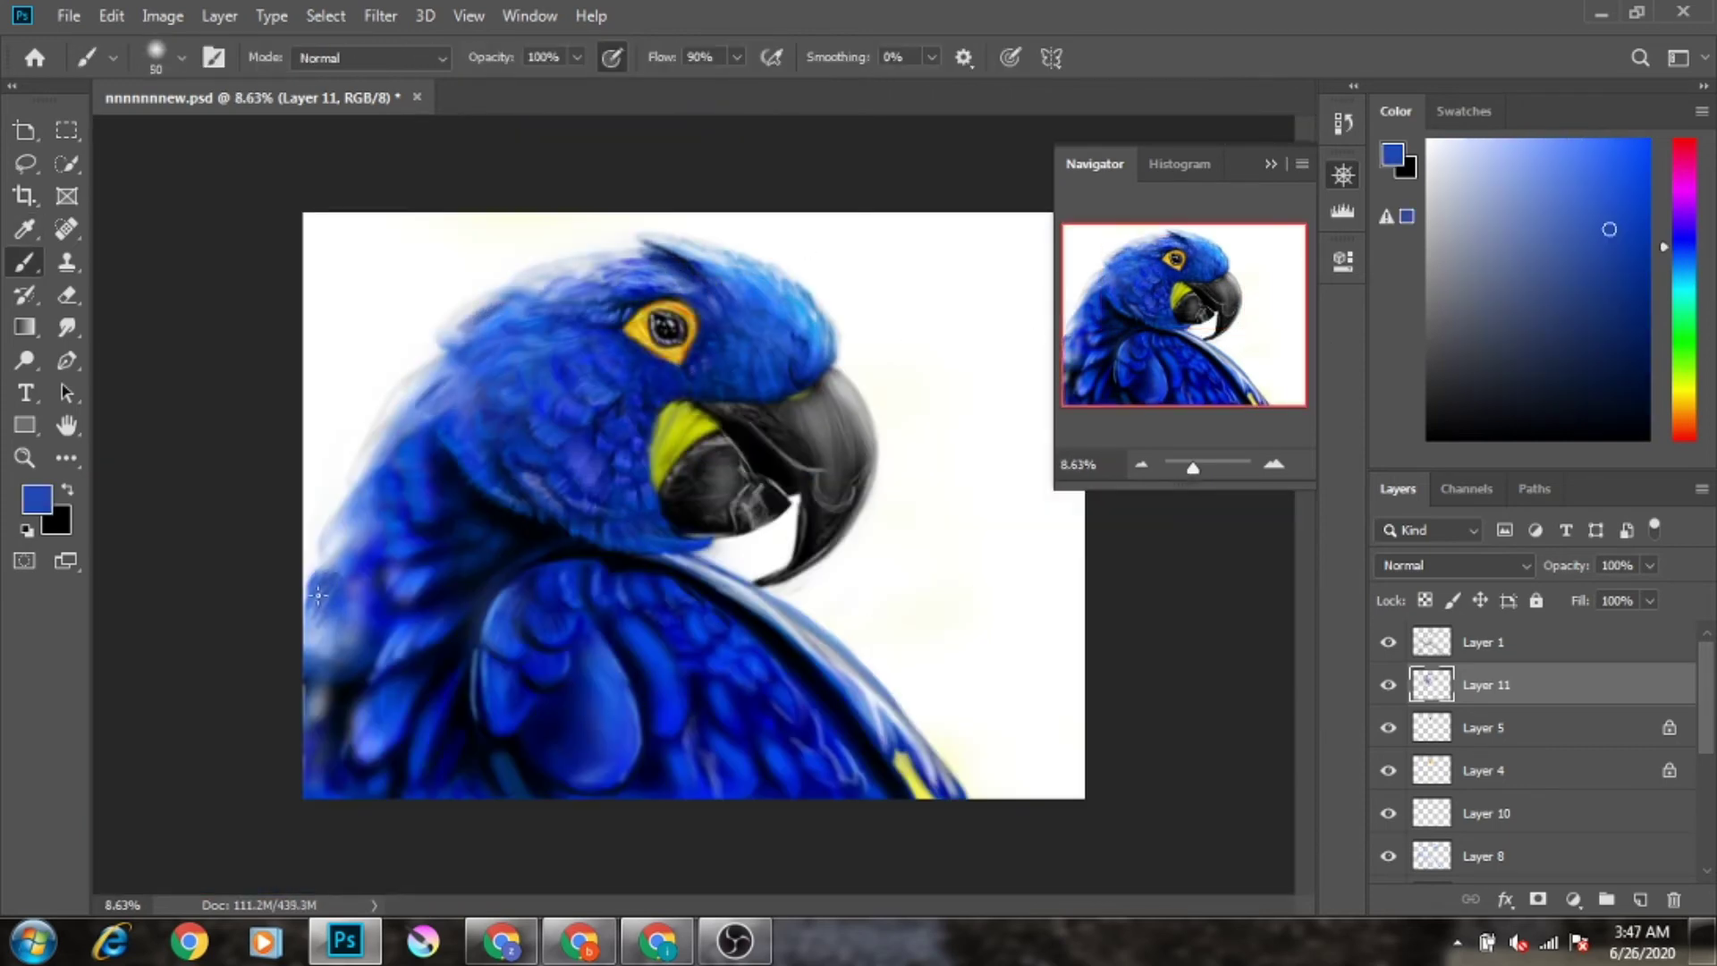
pyautogui.press('[')
pyautogui.keyDown('alt'); pyautogui.click(358, 545); pyautogui.keyUp('alt')
pyautogui.moveTo(358, 545); pyautogui.dragTo(373, 537)
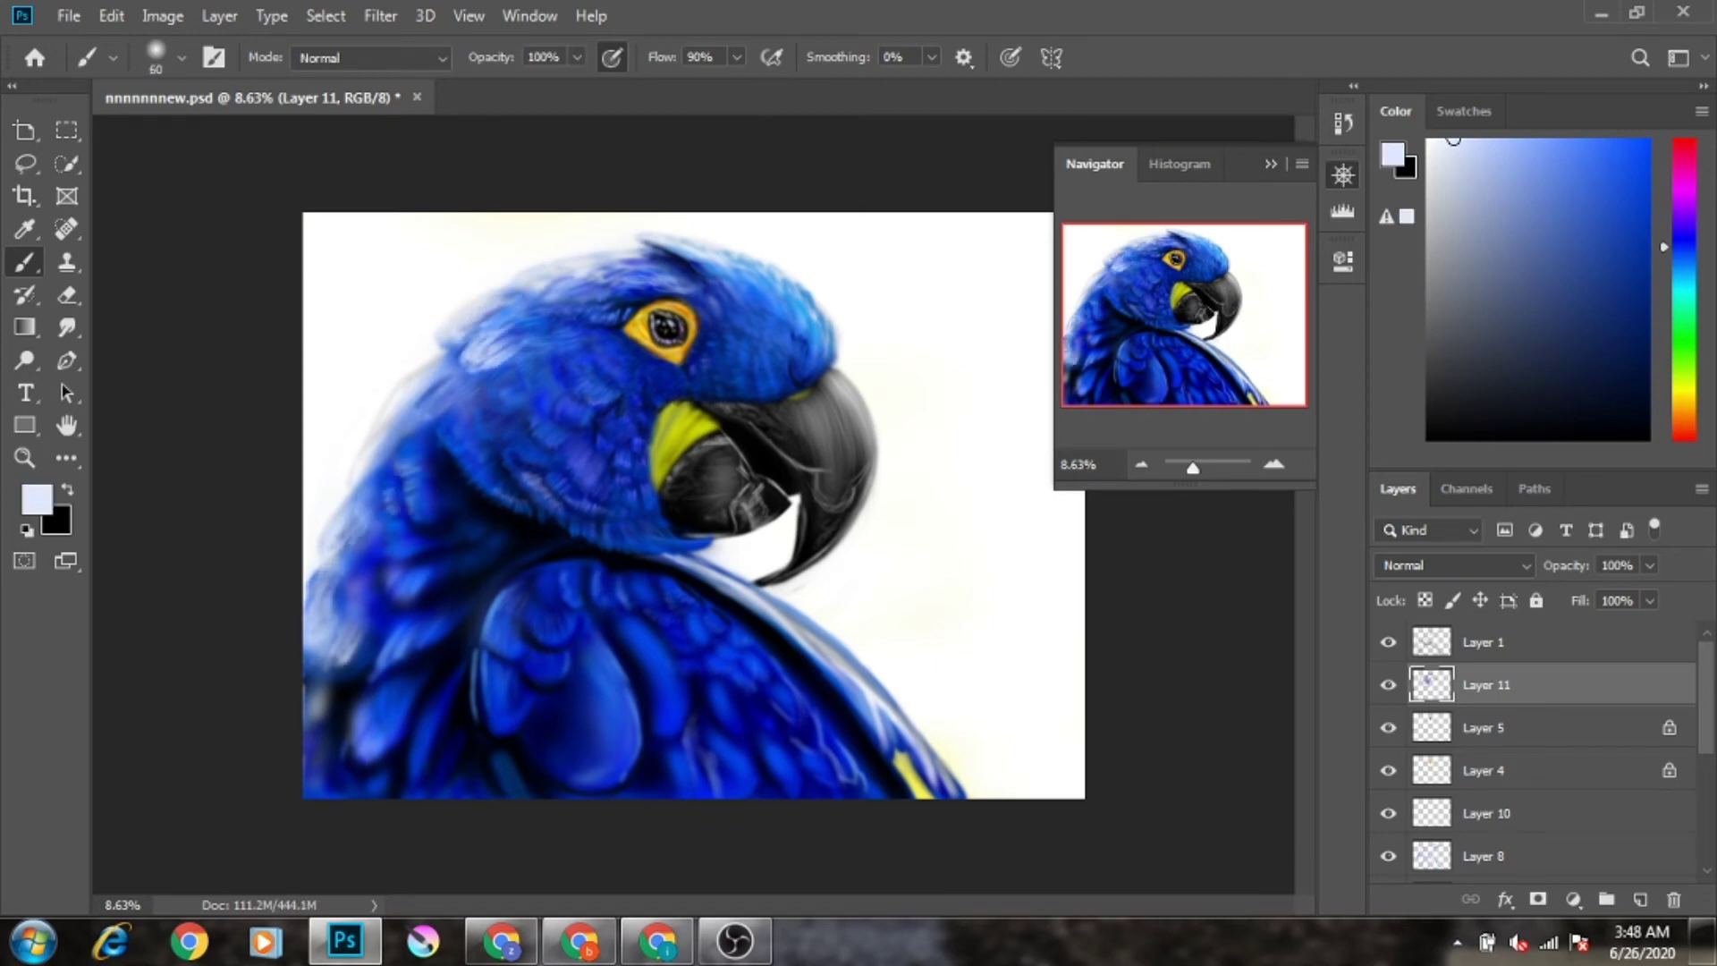
pyautogui.press(']')
pyautogui.moveTo(577, 291); pyautogui.dragTo(499, 341)
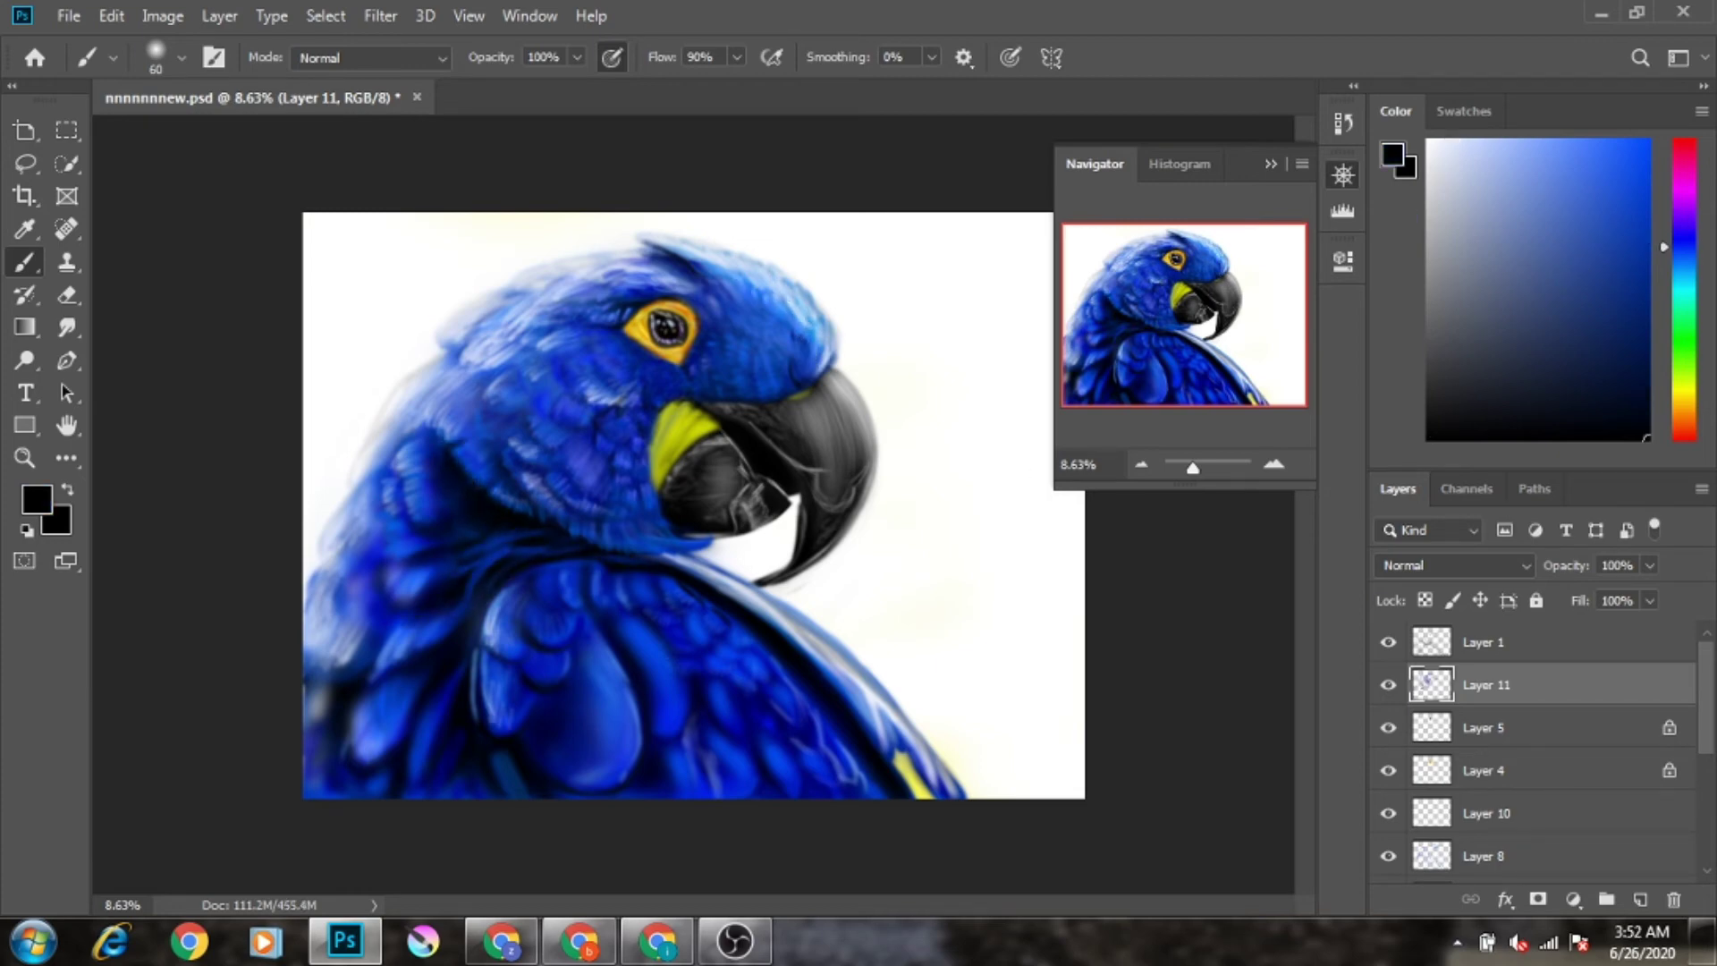
# Step: Paint white feather strokes over the neck
pyautogui.scroll(2, 753, 550)
pyautogui.keyDown('alt'); pyautogui.click(125, 268); pyautogui.keyUp('alt')
pyautogui.moveTo(241, 689); pyautogui.dragTo(215, 751)
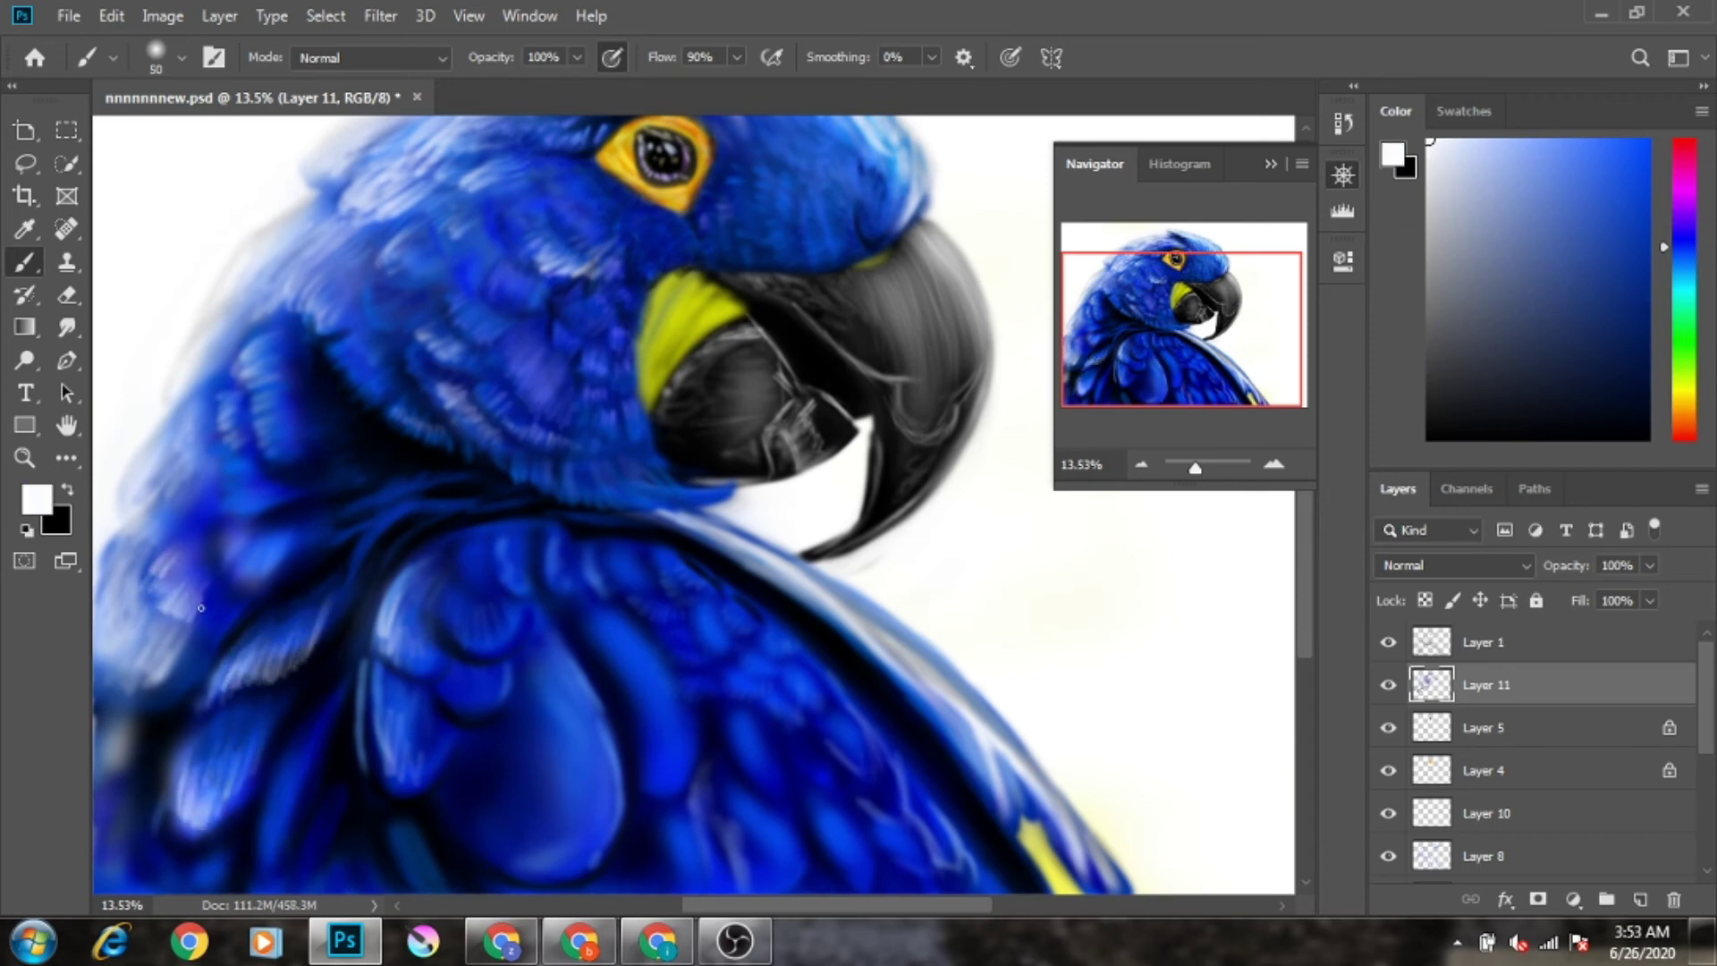
pyautogui.moveTo(269, 609); pyautogui.dragTo(161, 590)
pyautogui.moveTo(250, 519); pyautogui.dragTo(179, 572)
pyautogui.moveTo(223, 555); pyautogui.dragTo(269, 442)
# Step: Add dark blue strokes to the neck feathers, then a long light stroke over the feathers
pyautogui.press('[')
pyautogui.press('[')
pyautogui.press('[')
pyautogui.keyDown('alt'); pyautogui.click(244, 550); pyautogui.keyUp('alt')
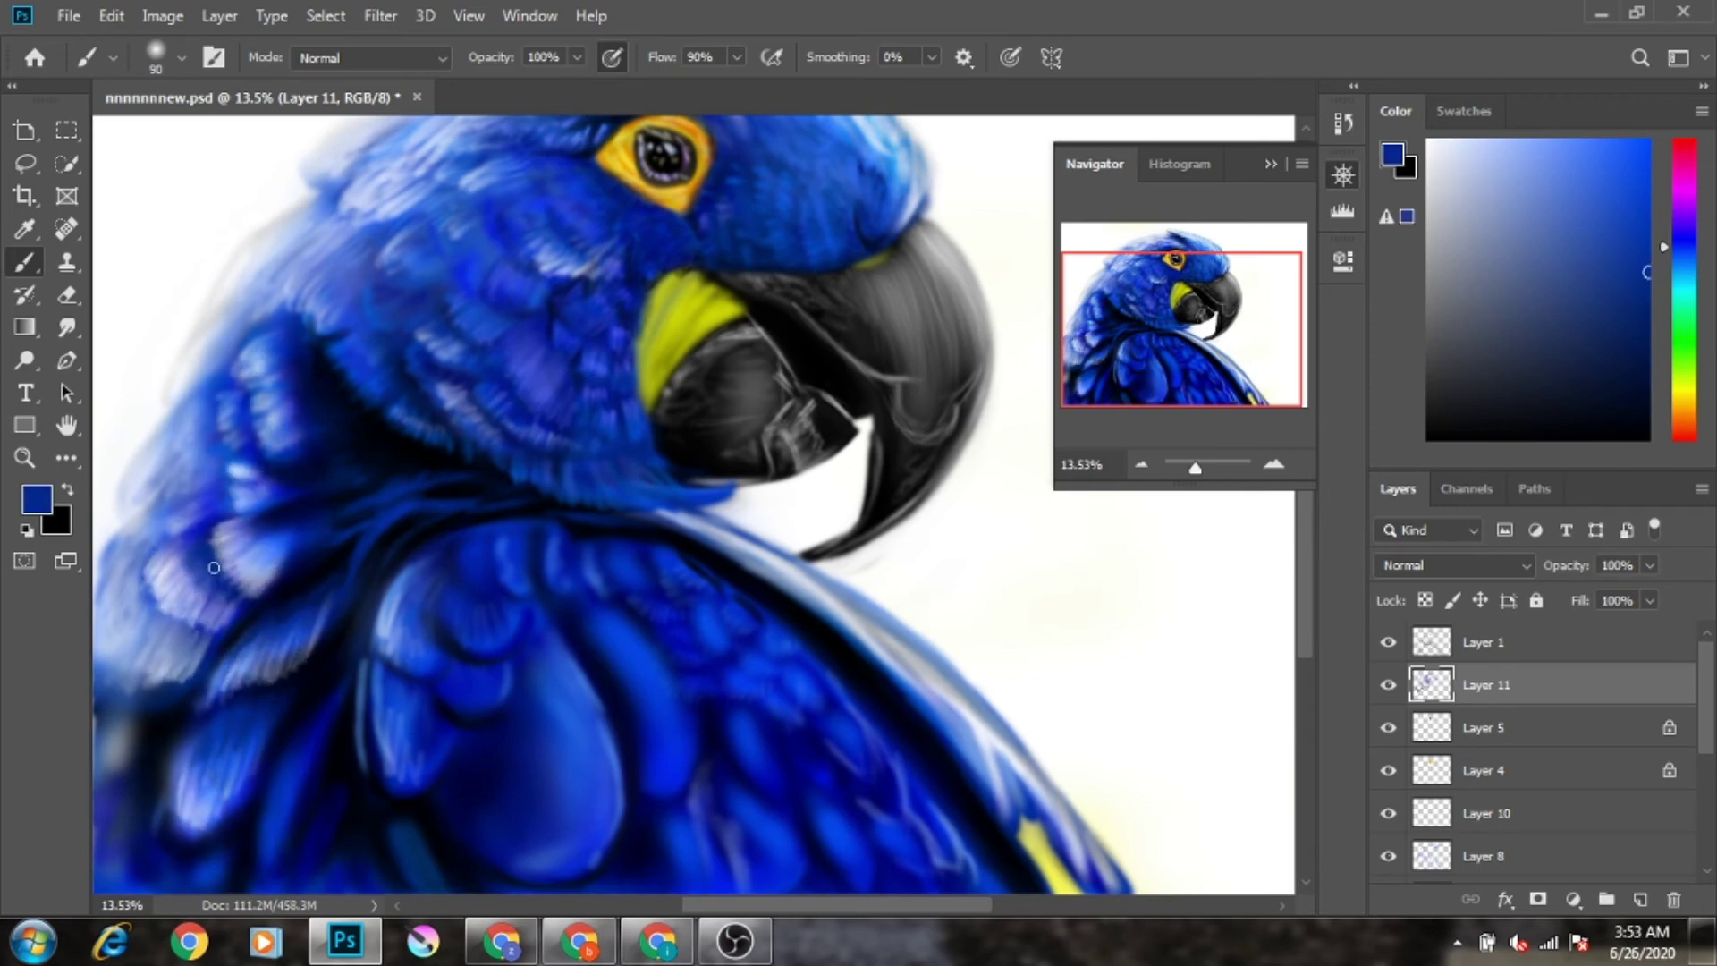
pyautogui.moveTo(214, 567); pyautogui.dragTo(259, 609)
pyautogui.scroll(-3, 693, 506)
pyautogui.scroll(2, 693, 506)
pyautogui.moveTo(223, 670)
pyautogui.mouseDown()
pyautogui.moveTo(349, 340)
pyautogui.moveTo(438, 300)
pyautogui.mouseUp()
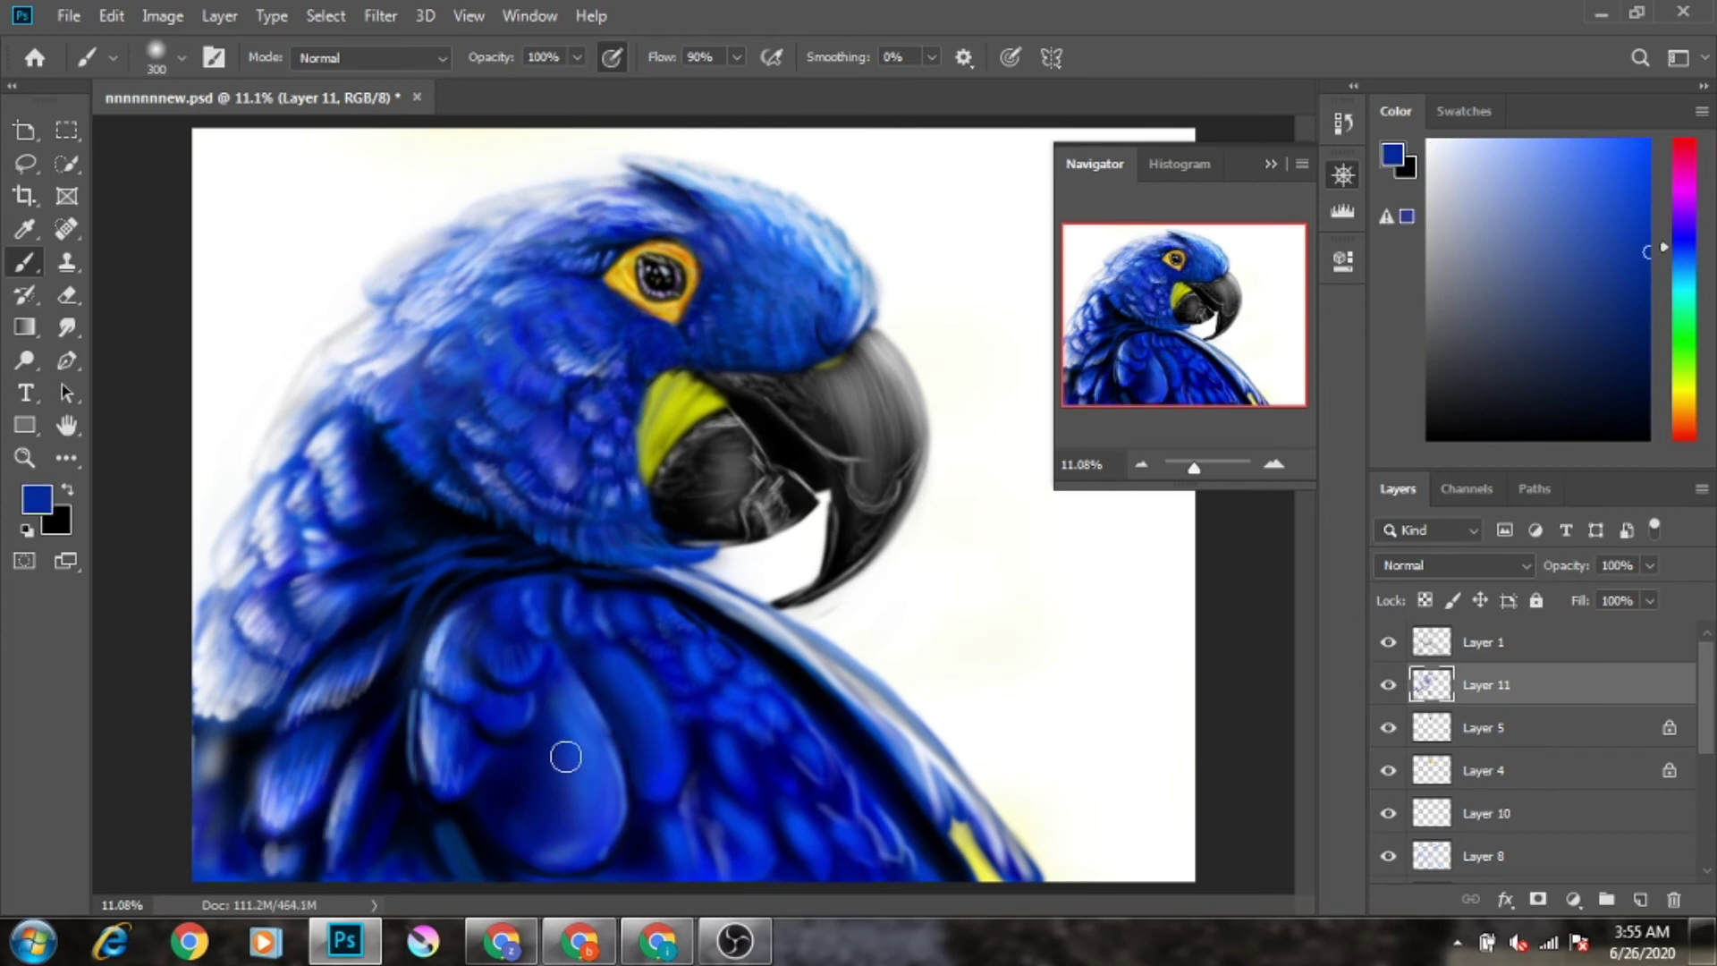
# Step: Add grey highlights along the black beak and start painting grey into the right background
pyautogui.scroll(2, 725, 385)
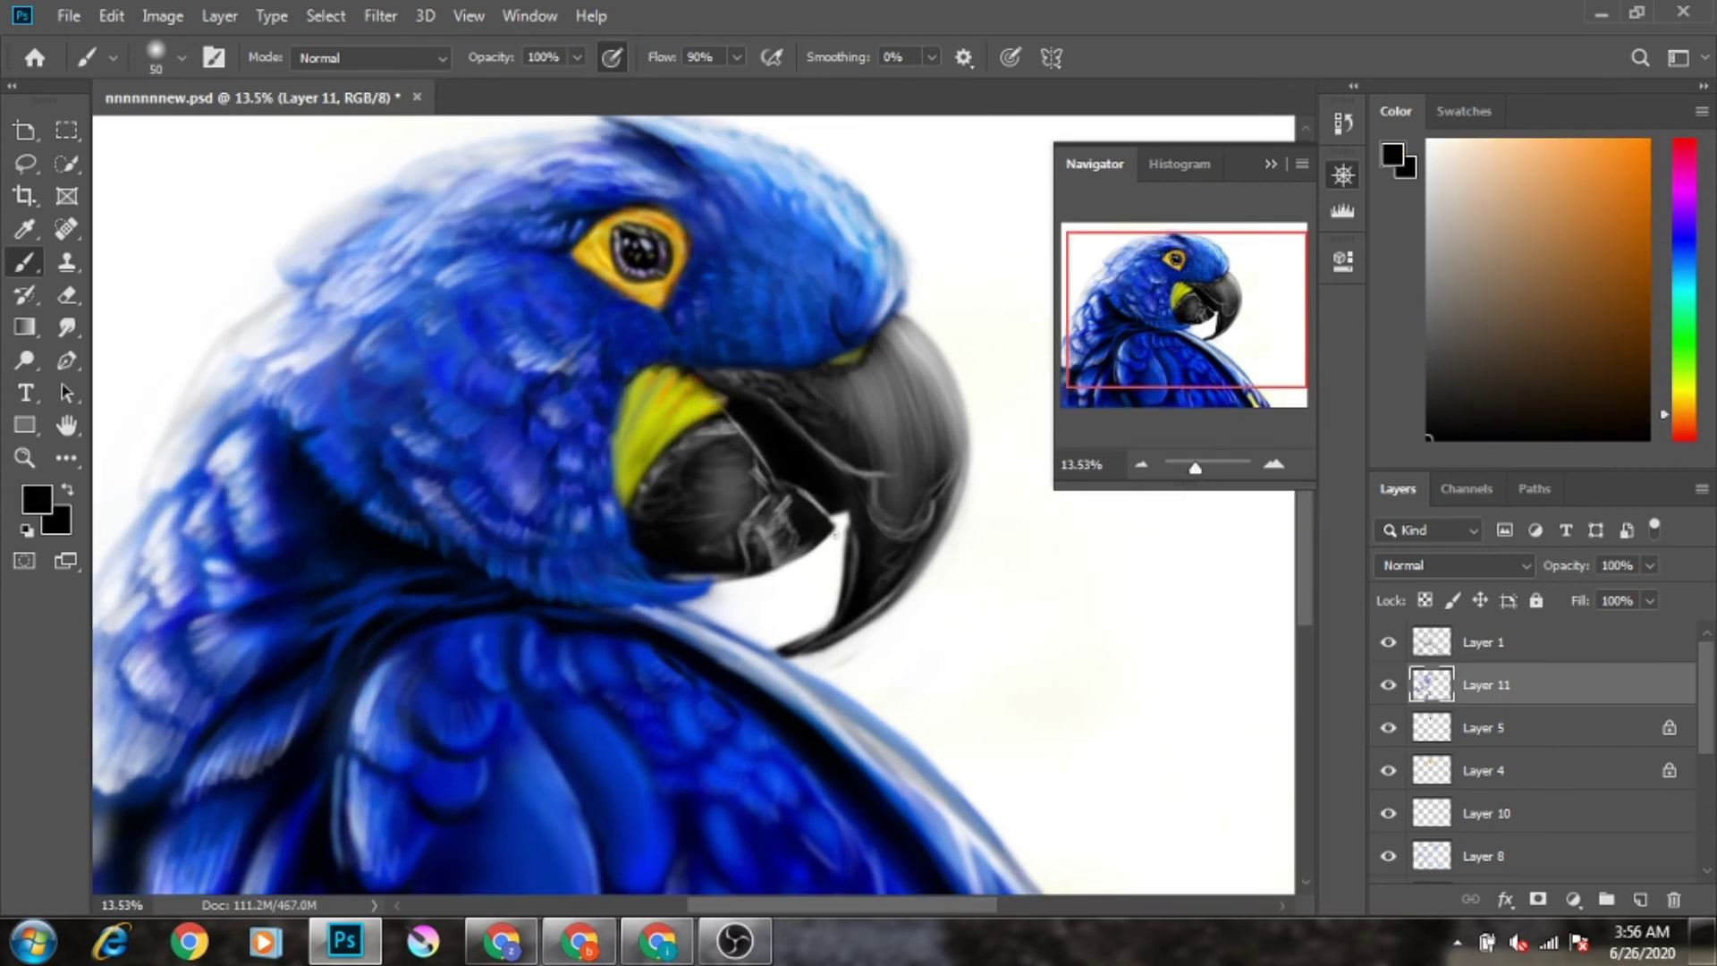
pyautogui.moveTo(868, 397); pyautogui.dragTo(922, 483)
pyautogui.moveTo(886, 340)
pyautogui.mouseDown()
pyautogui.moveTo(948, 466)
pyautogui.moveTo(796, 555)
pyautogui.mouseUp()
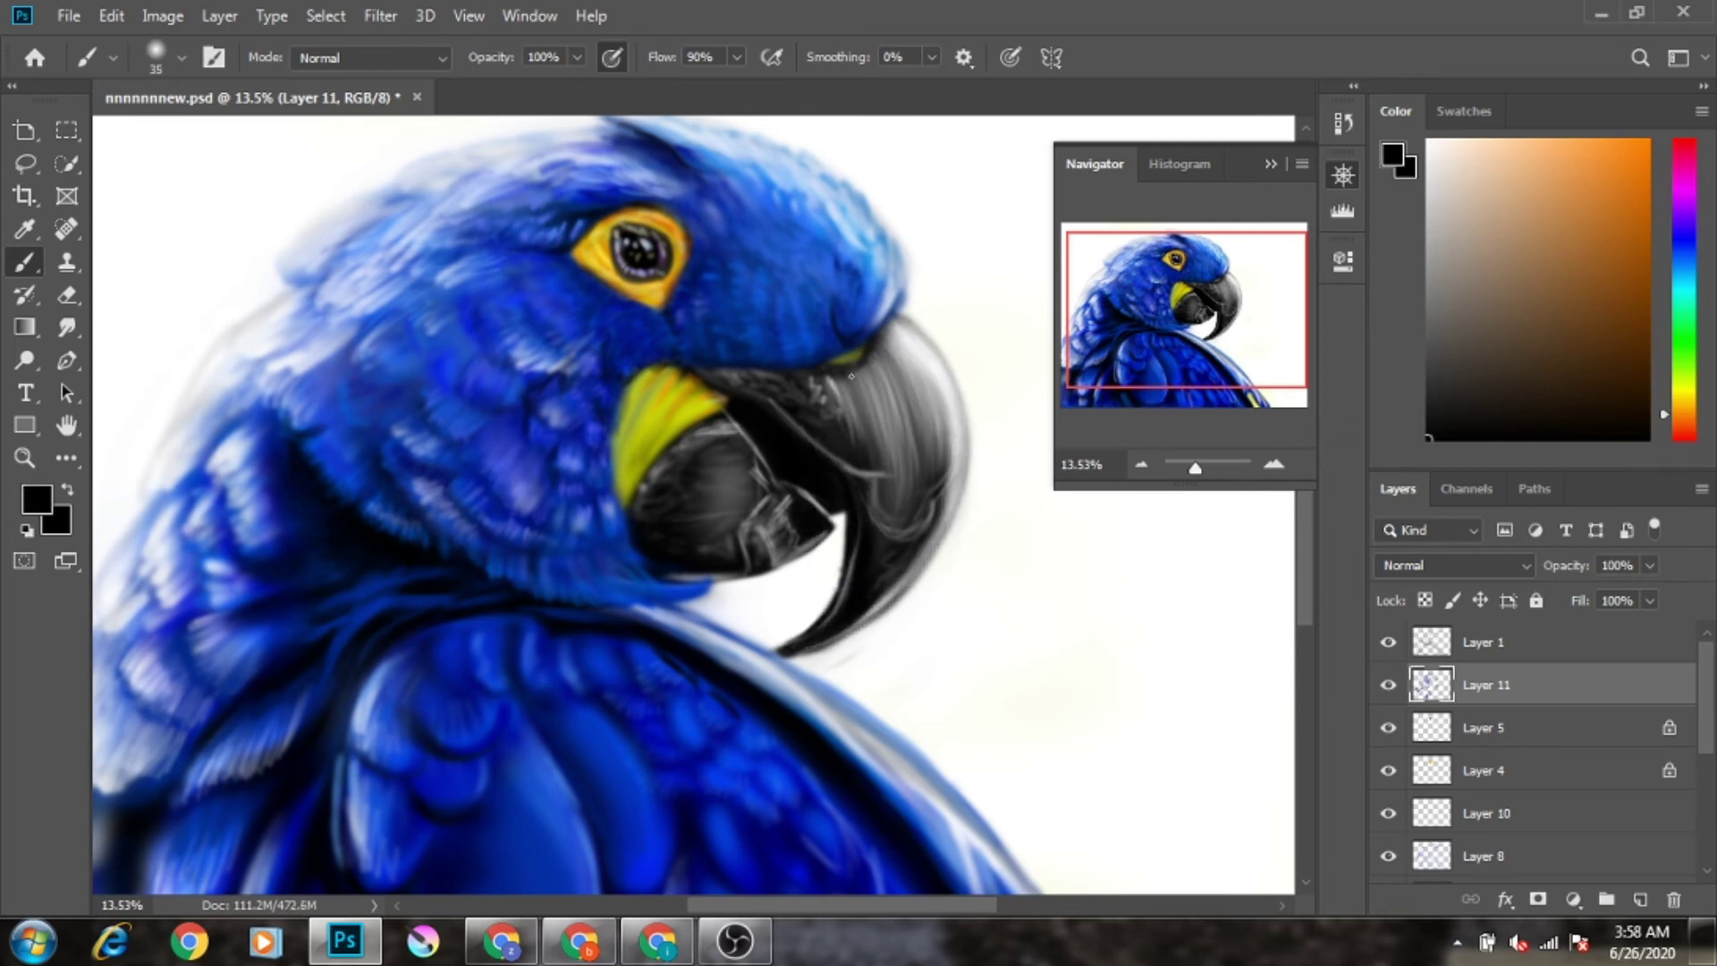
pyautogui.scroll(-3, 724, 454)
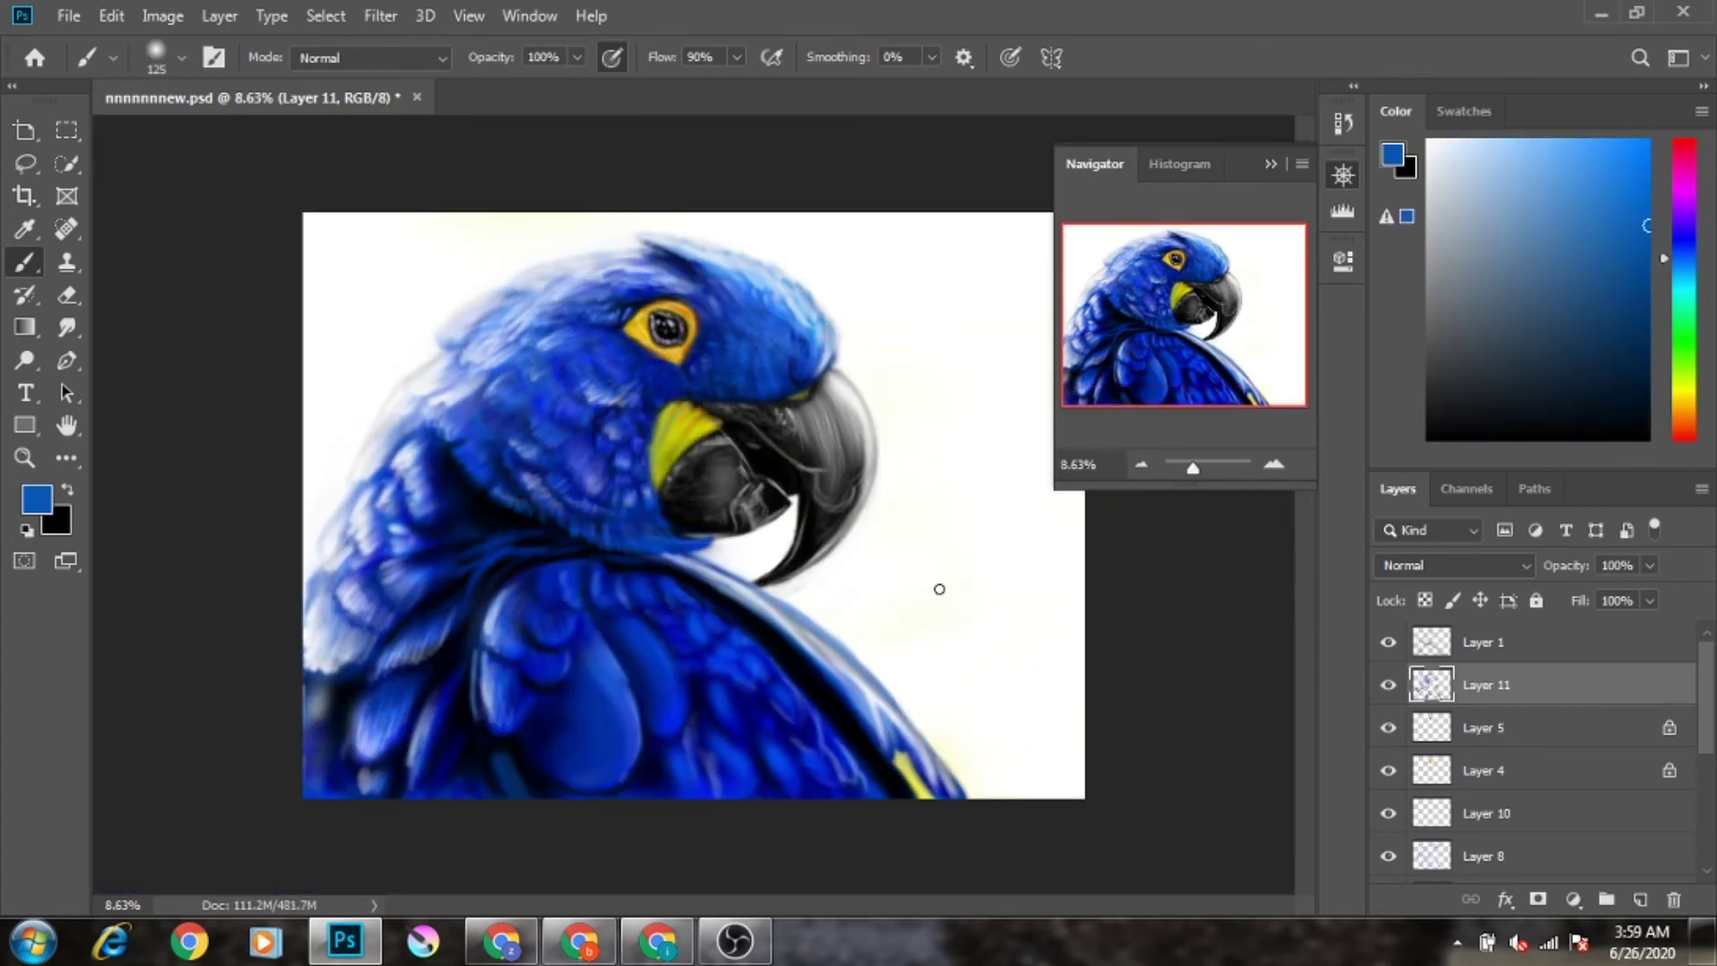
pyautogui.scroll(3, 735, 600)
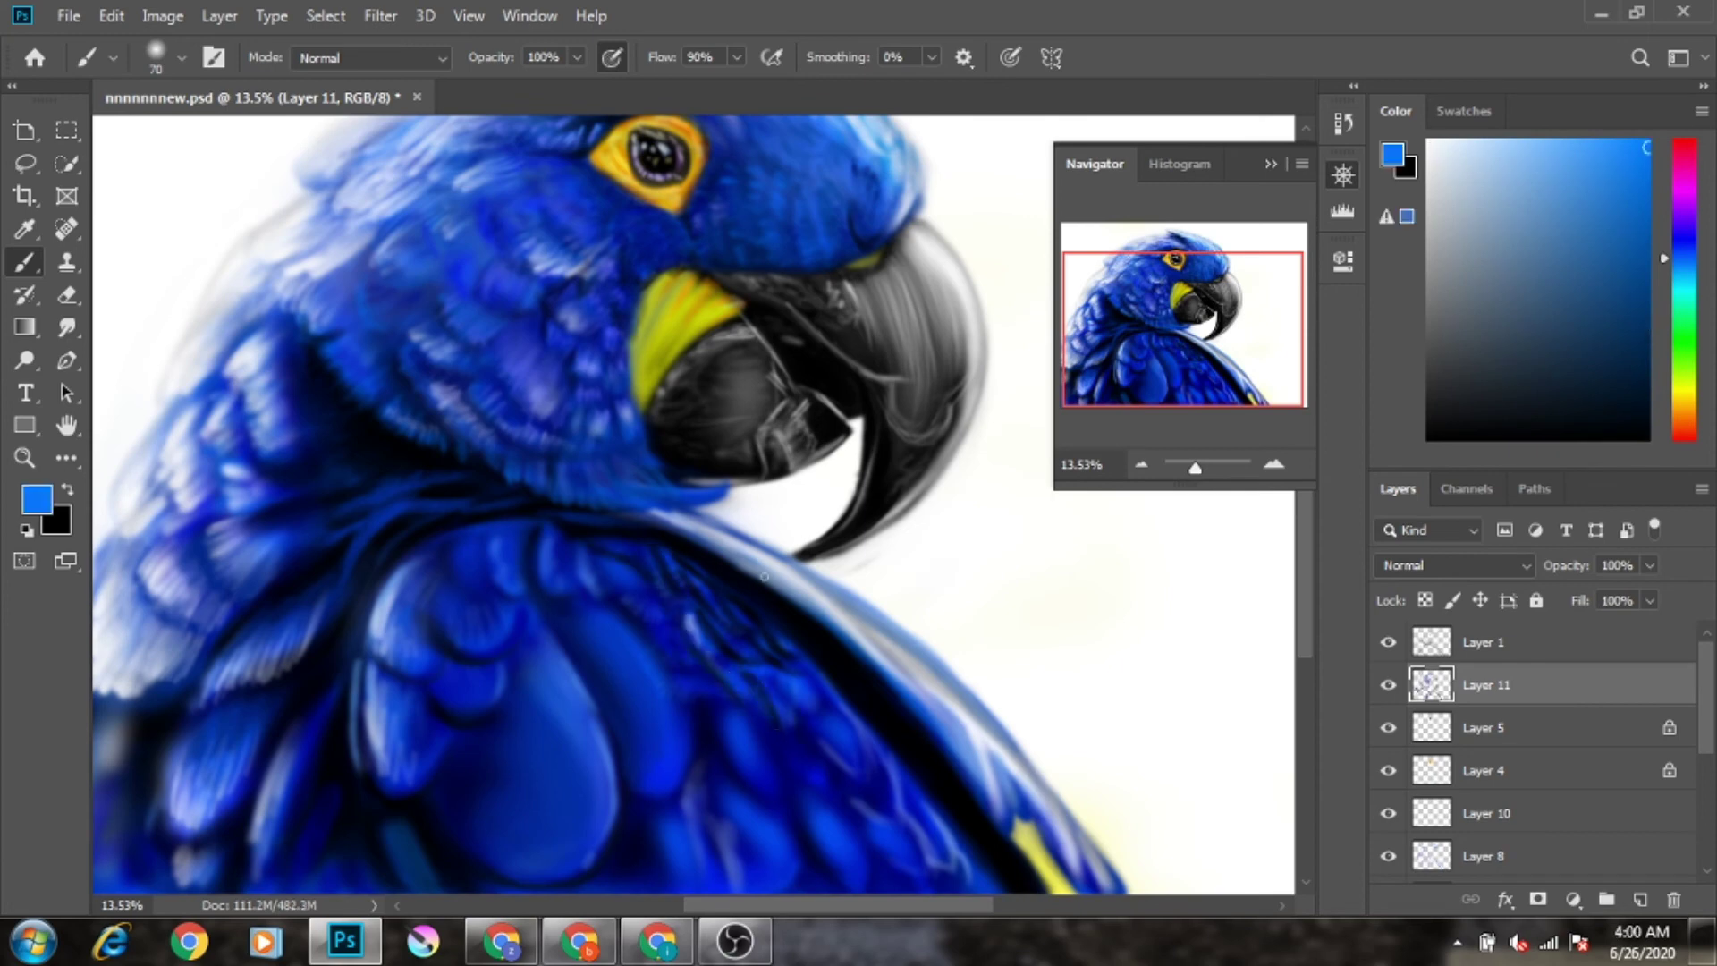
pyautogui.click(1428, 438)
pyautogui.scroll(-4, 695, 676)
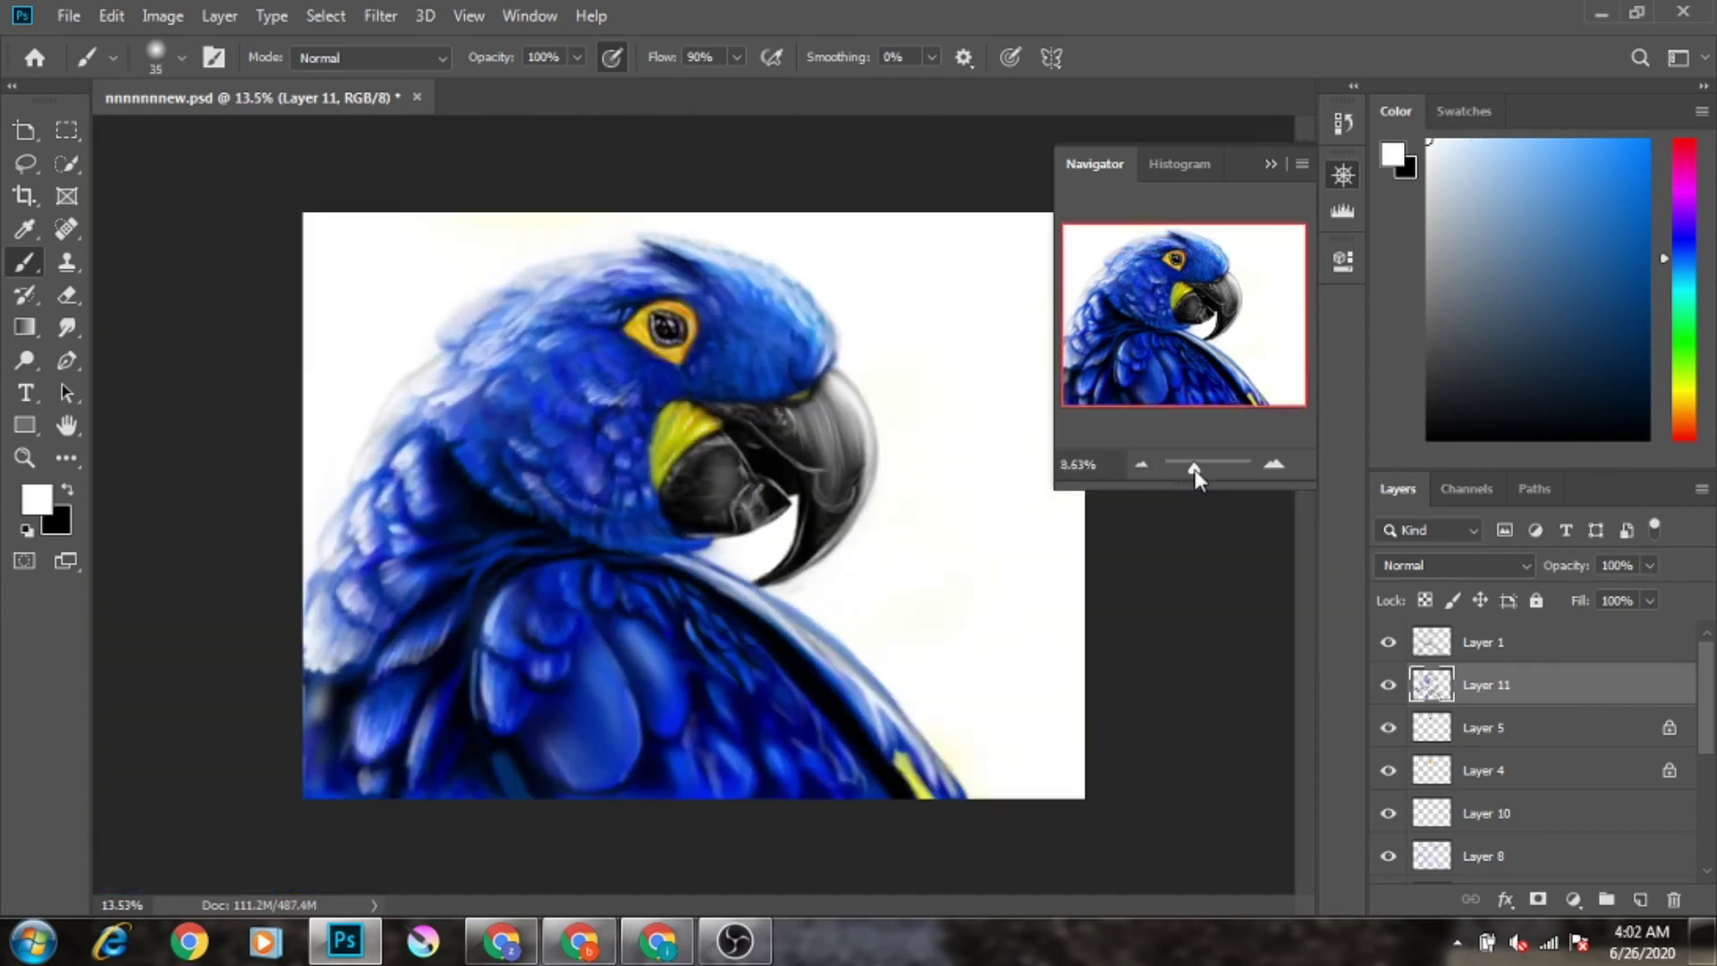
pyautogui.moveTo(583, 374); pyautogui.dragTo(1184, 312)
# Step: Greatly enlarge the brush, paint grey over the right background, and switch to a soft round brush
pyautogui.press(']')
pyautogui.press(']')
pyautogui.press(']')
pyautogui.moveTo(984, 510)
pyautogui.mouseDown()
pyautogui.moveTo(794, 548)
pyautogui.moveTo(904, 563)
pyautogui.moveTo(1001, 637)
pyautogui.moveTo(851, 467)
pyautogui.moveTo(412, 487)
pyautogui.moveTo(548, 271)
pyautogui.moveTo(402, 374)
pyautogui.moveTo(895, 296)
pyautogui.mouseUp()
pyautogui.press(']')
pyautogui.press(']')
pyautogui.press(']')
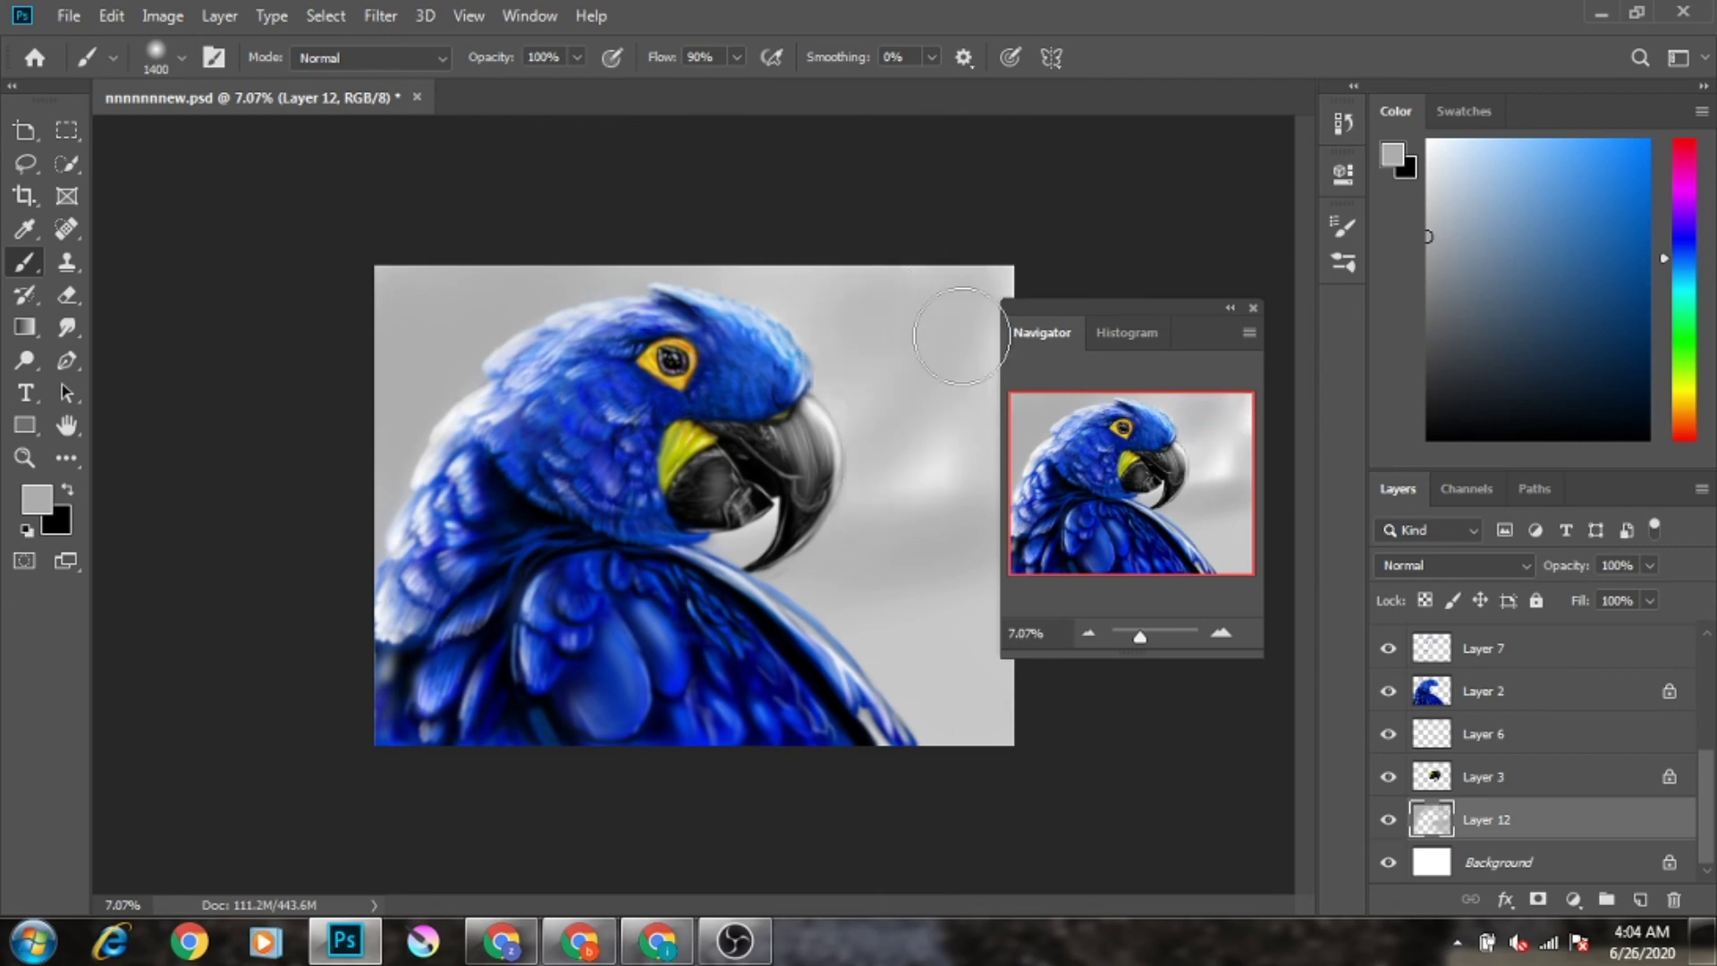
pyautogui.click(1343, 227)
pyautogui.click(626, 291)
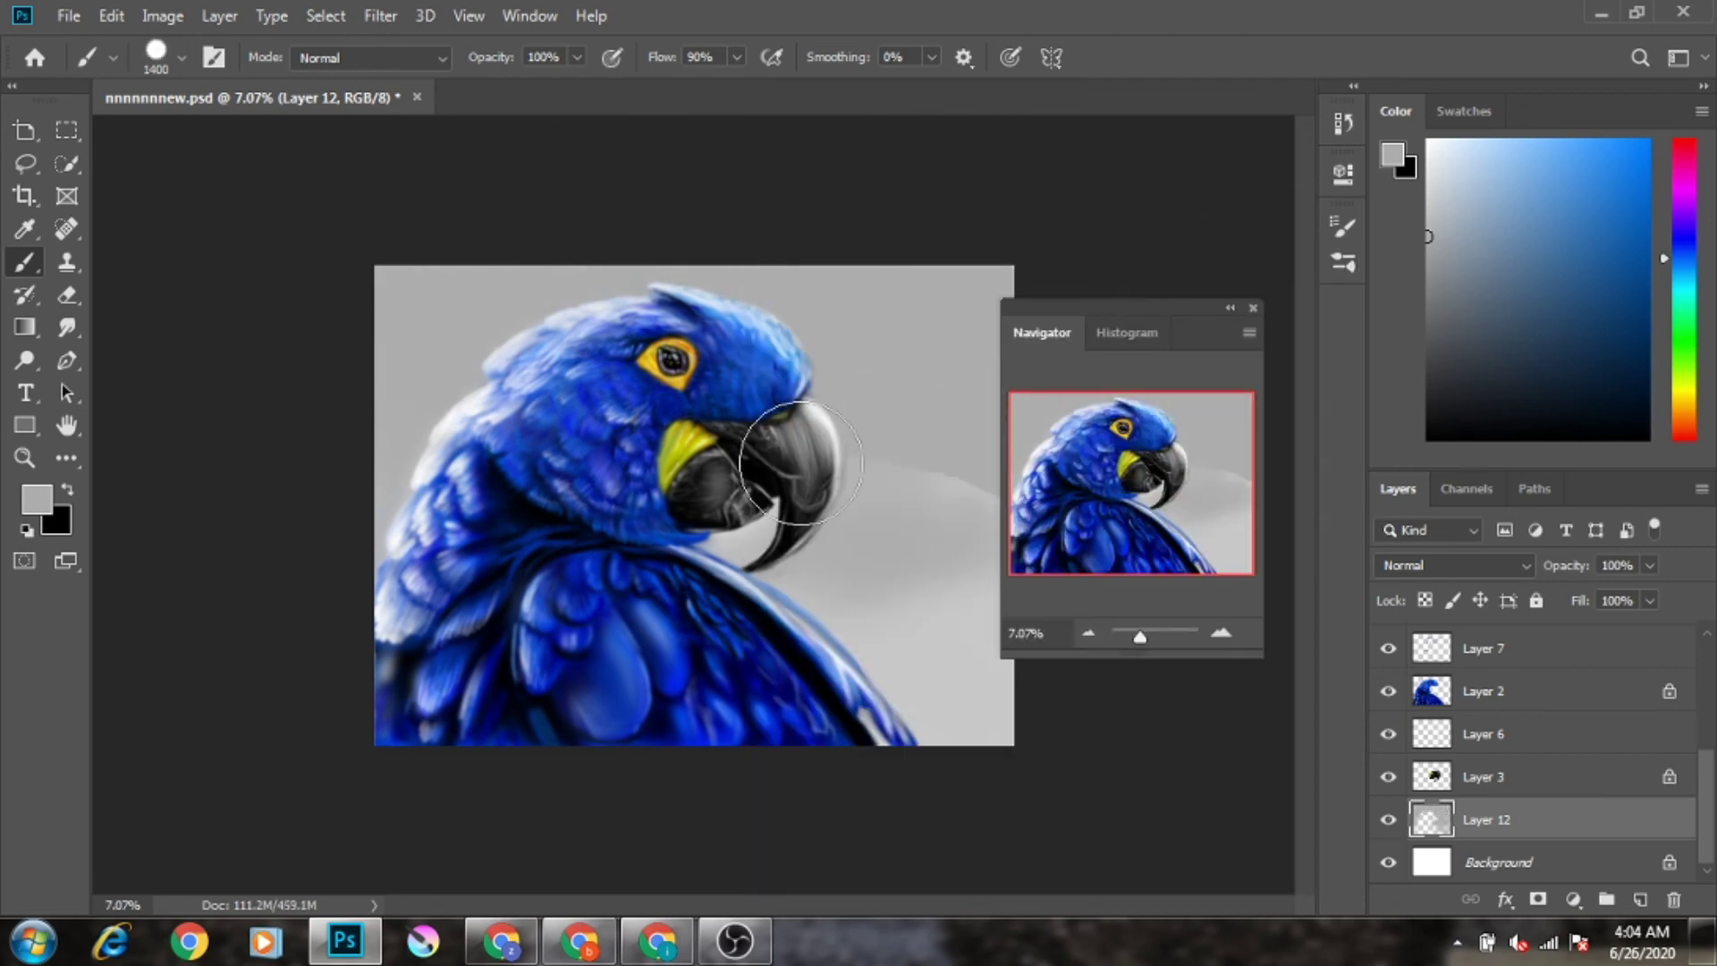
pyautogui.click(1343, 228)
pyautogui.click(859, 487)
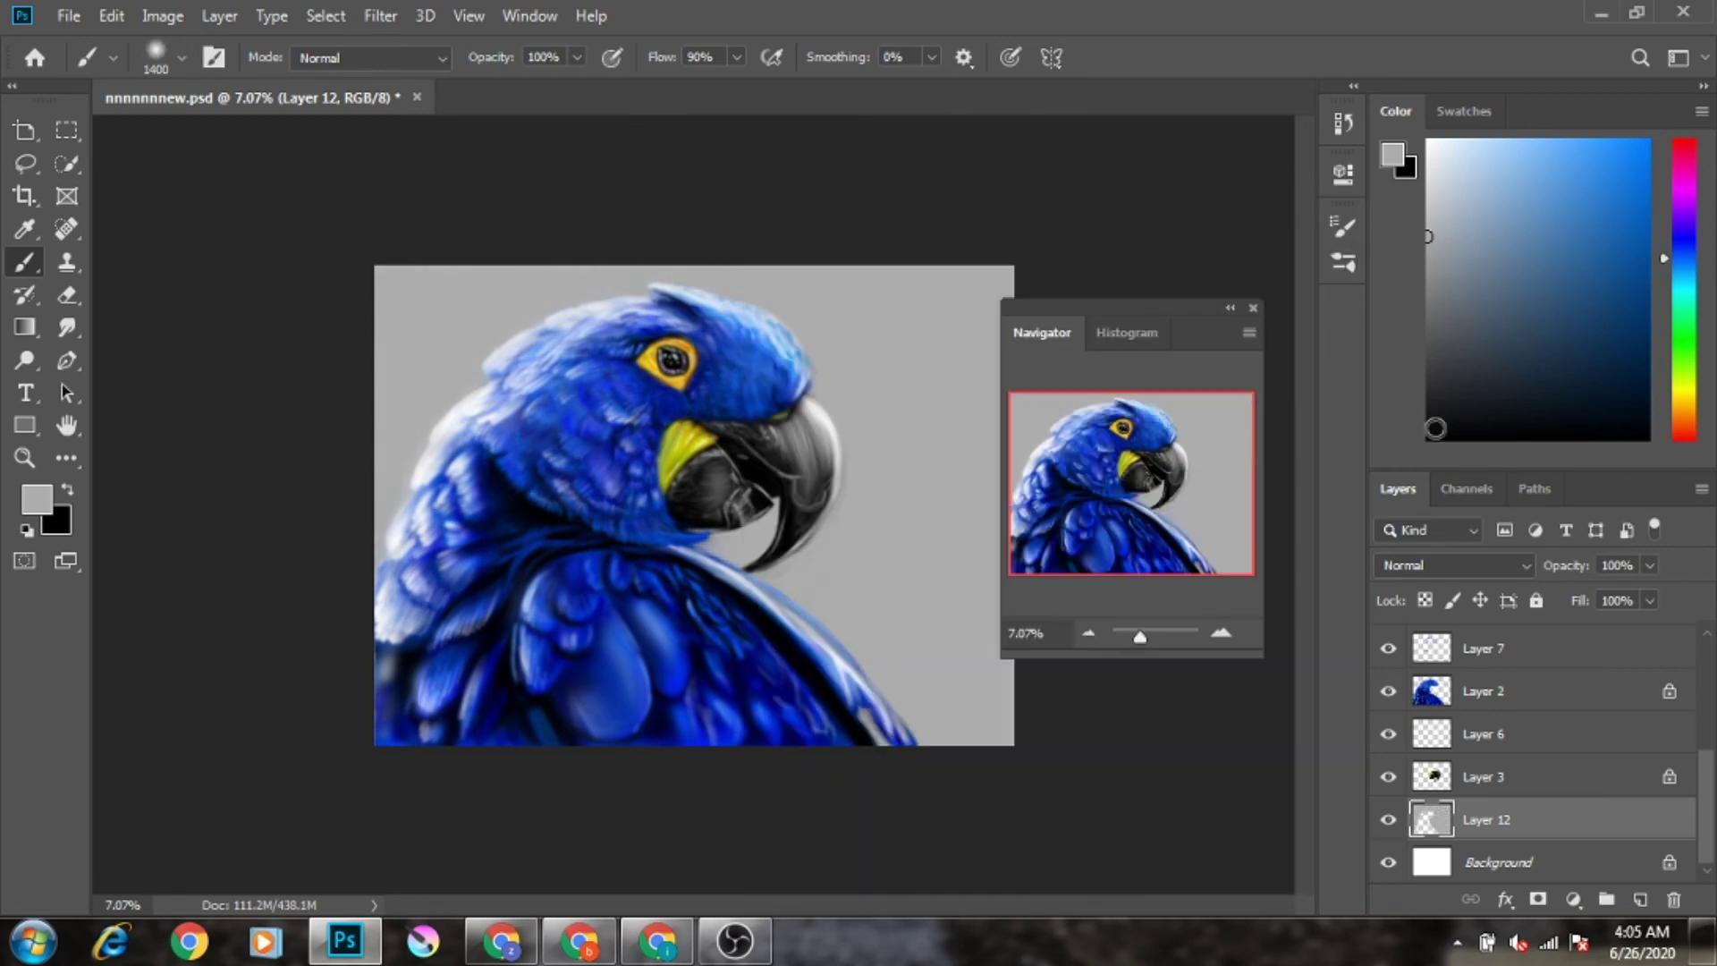
# Step: Shade the background's top and right edges darker grey with soft strokes
pyautogui.moveTo(400, 292); pyautogui.dragTo(805, 268)
pyautogui.moveTo(966, 402); pyautogui.dragTo(966, 644)
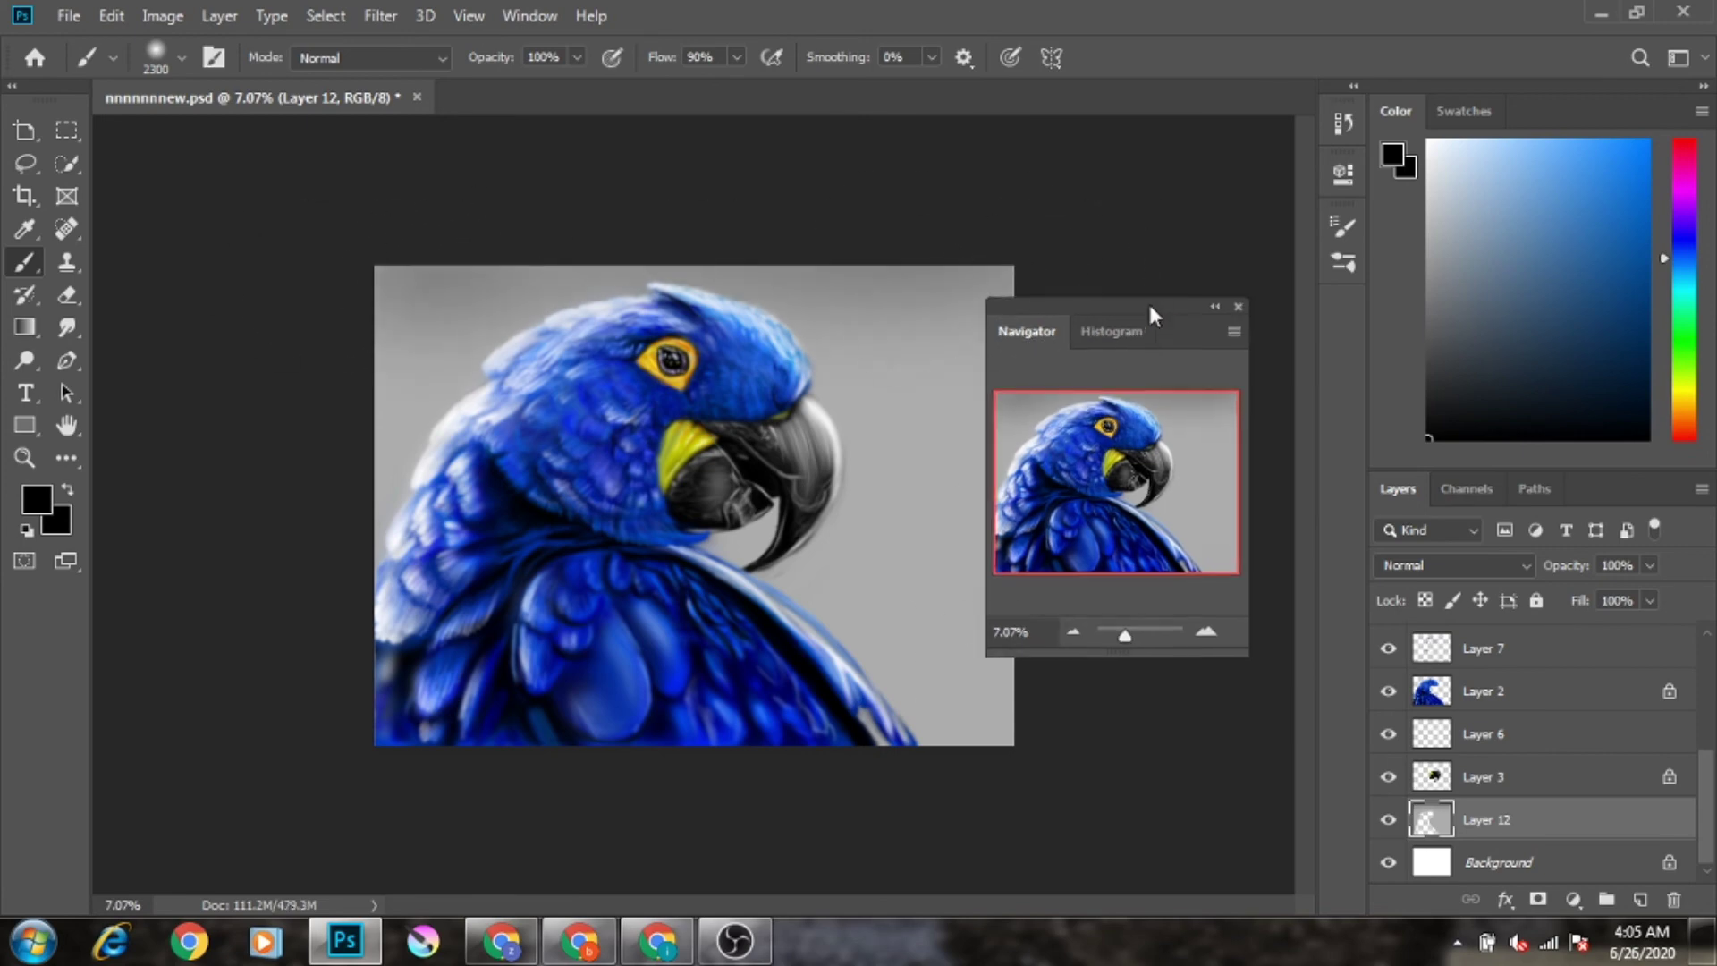
pyautogui.moveTo(1150, 307); pyautogui.dragTo(191, 367)
pyautogui.moveTo(904, 747); pyautogui.dragTo(925, 385)
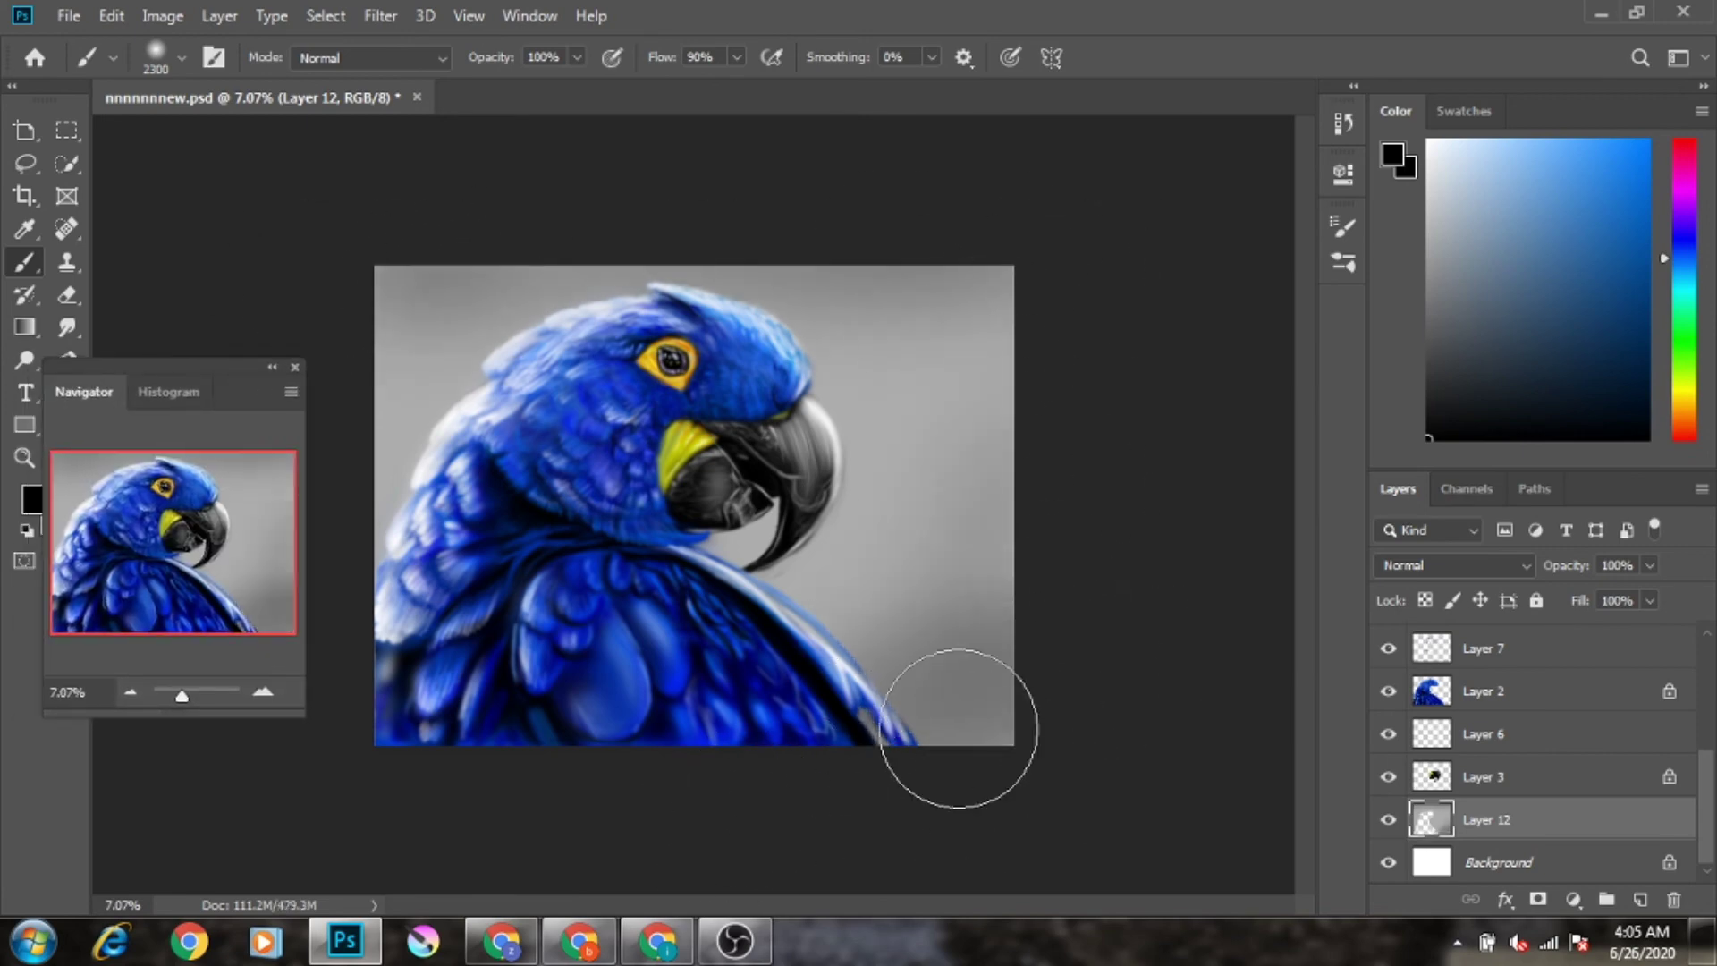
pyautogui.moveTo(795, 287); pyautogui.dragTo(1085, 349)
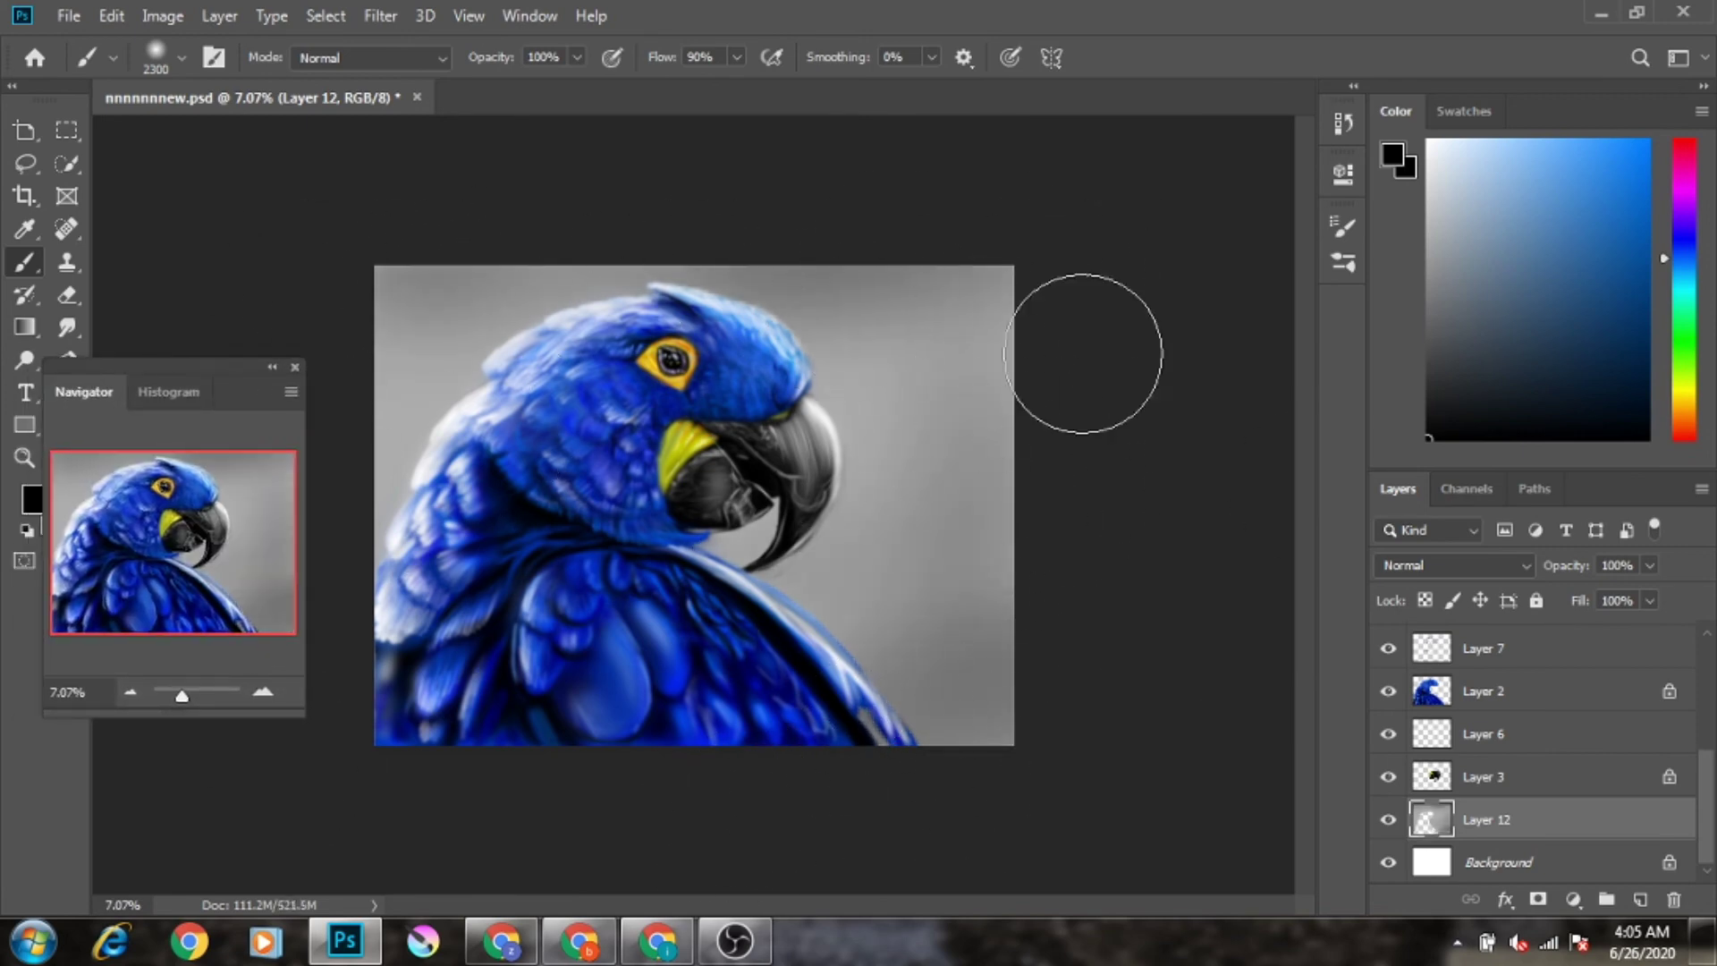